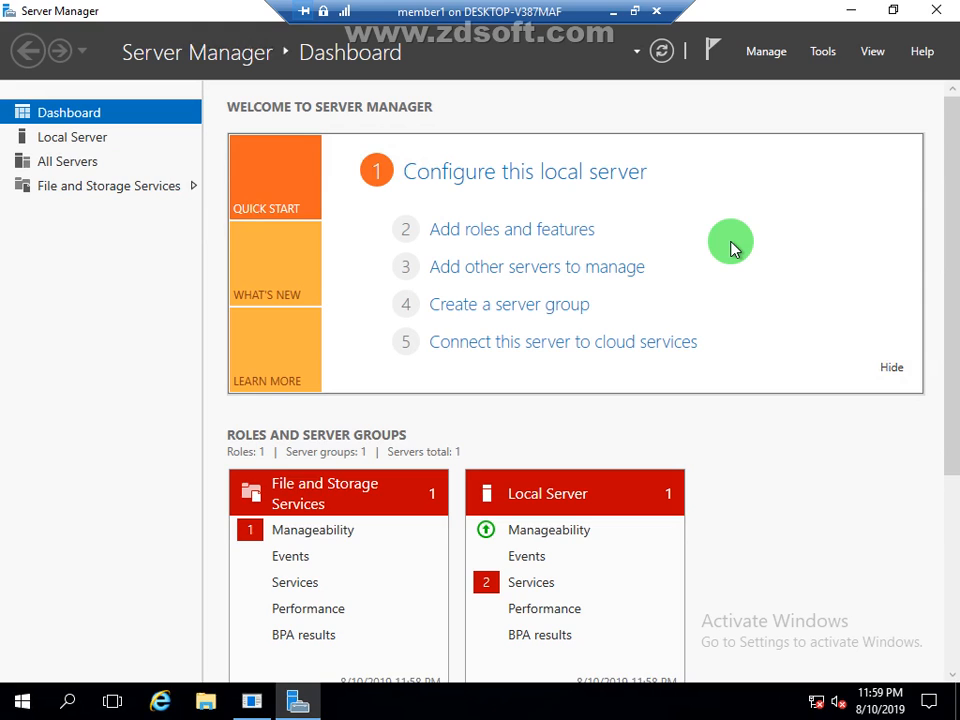
Start a role-based installation on member1 and select the Web Server (IIS) role with its management tools
left_click(768, 55)
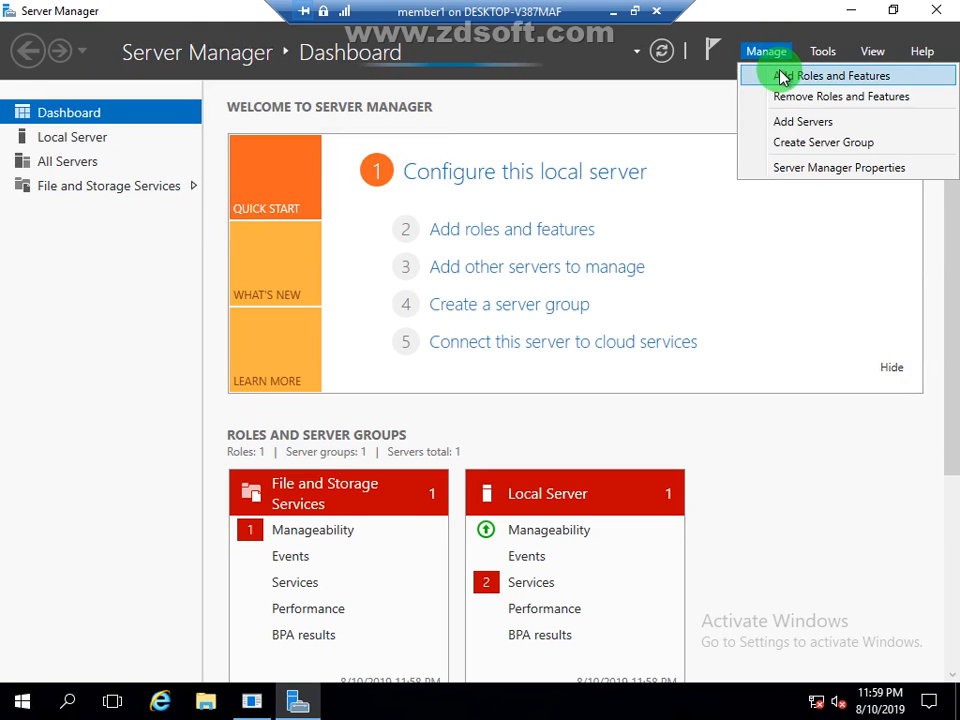
left_click(785, 76)
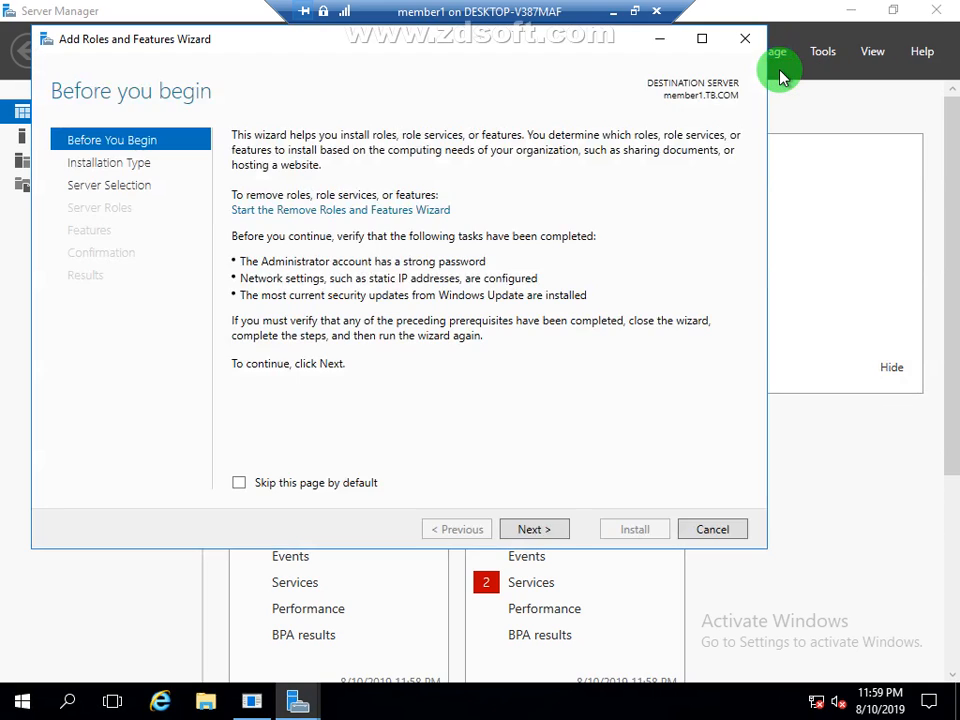
left_click(537, 530)
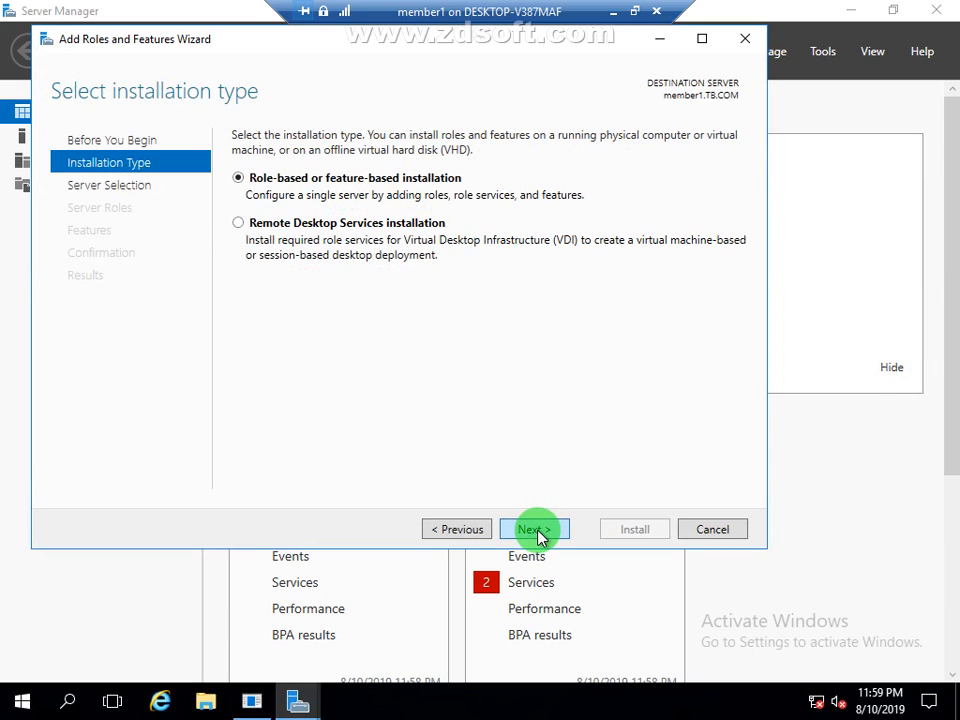
left_click(537, 530)
left_click(537, 530)
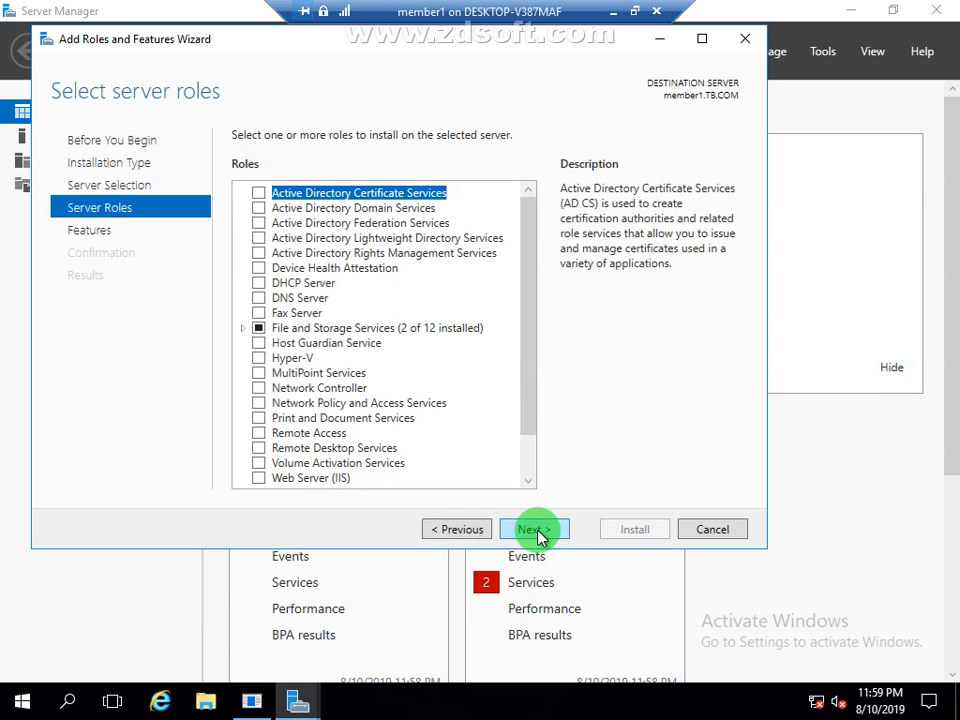
left_click(260, 478)
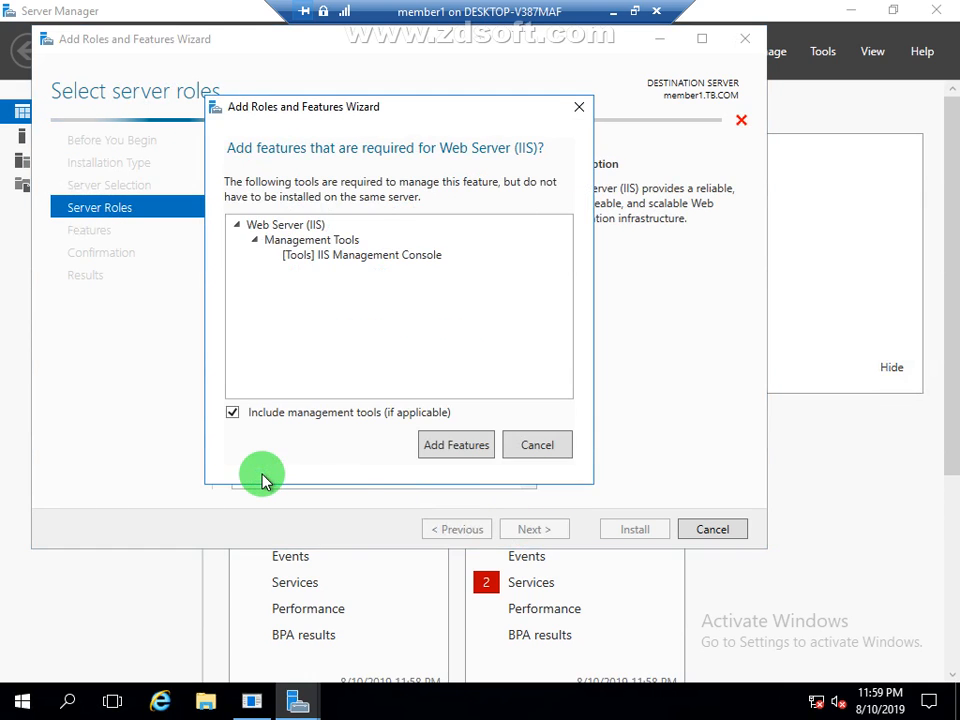
left_click(466, 448)
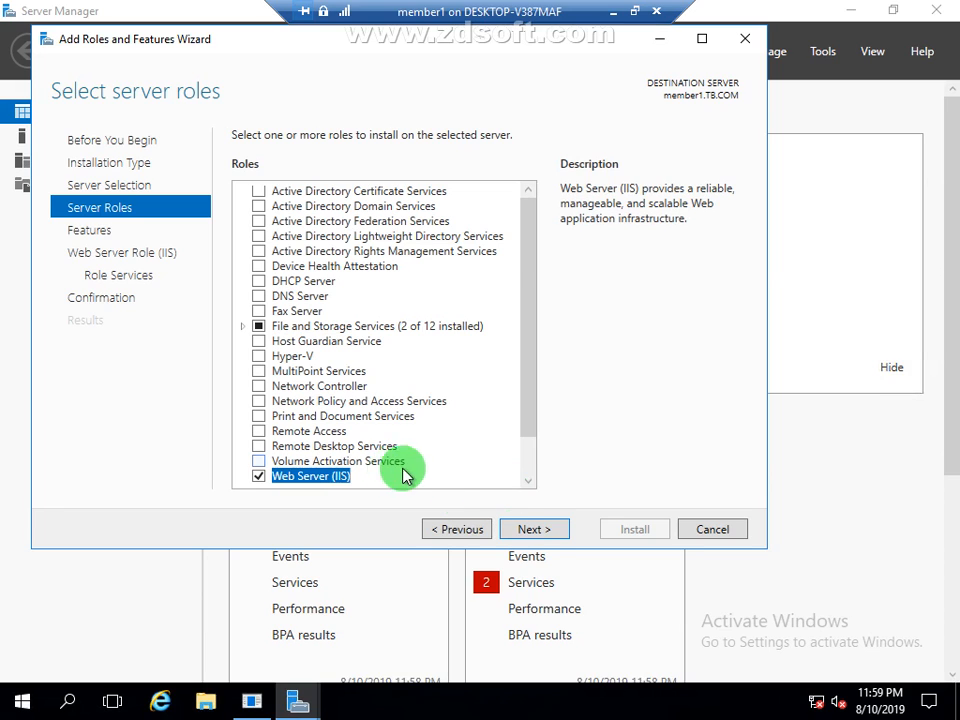
Select the Network Load Balancing feature for member1, including its management tools
left_click(535, 529)
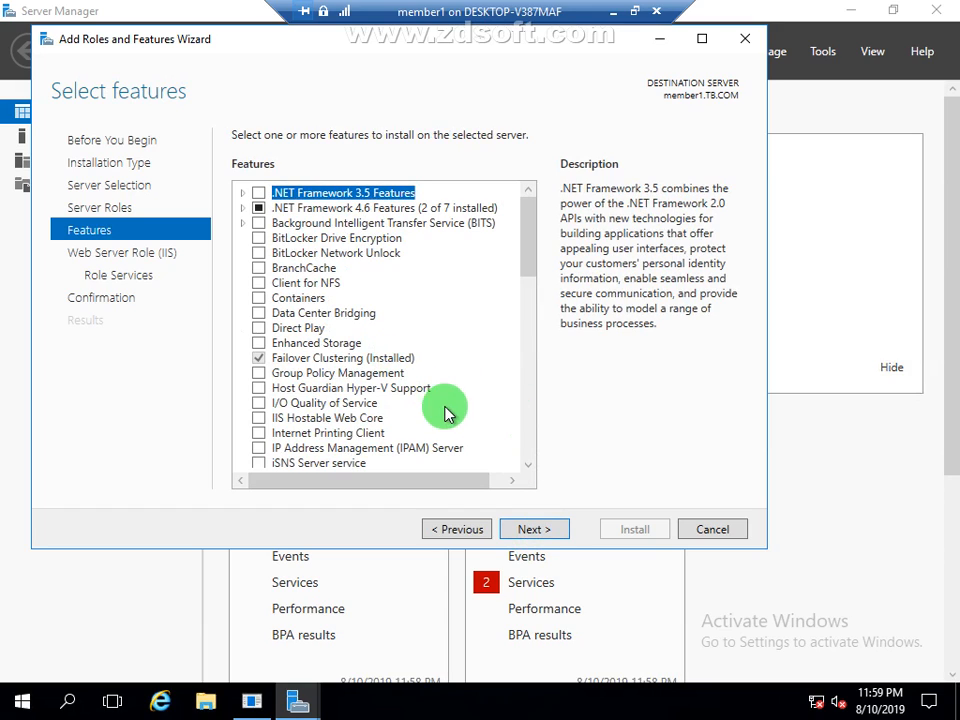
left_click(529, 396)
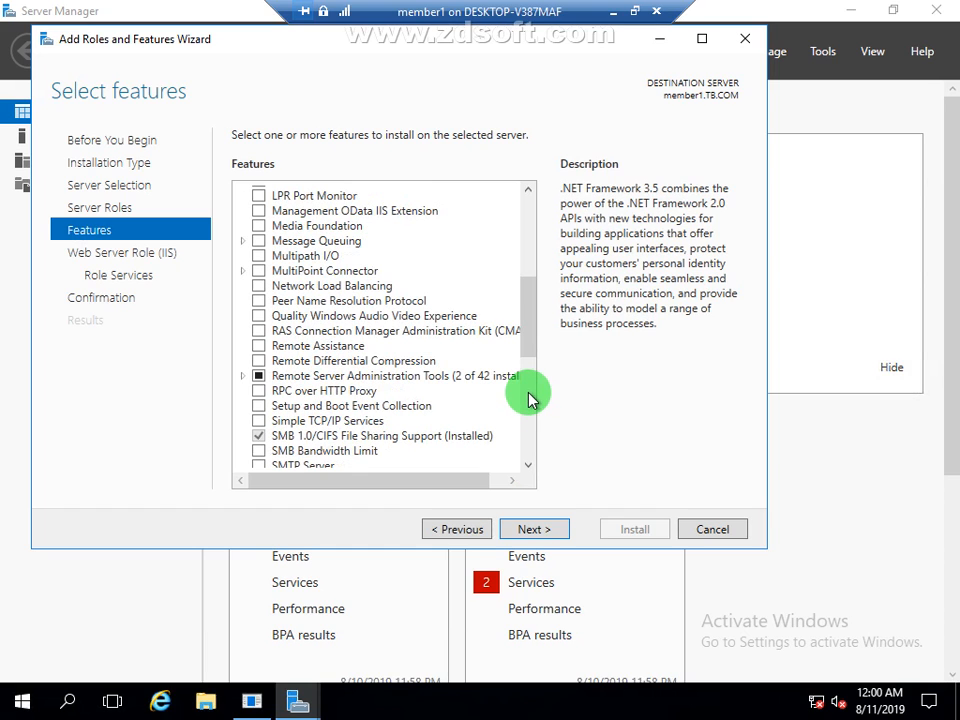
left_click(258, 287)
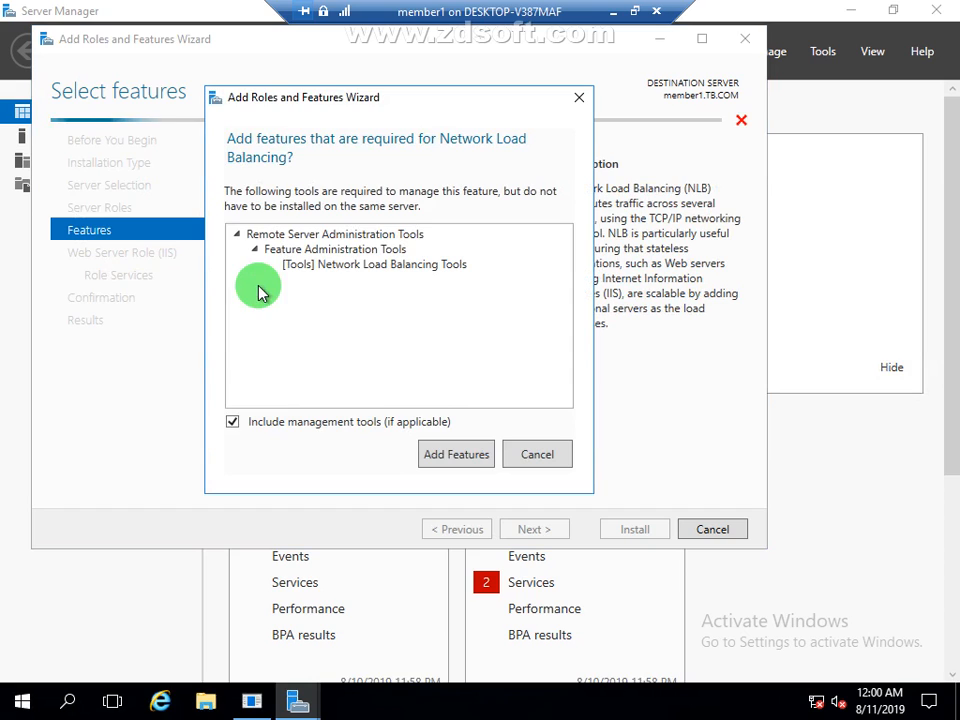
left_click(452, 456)
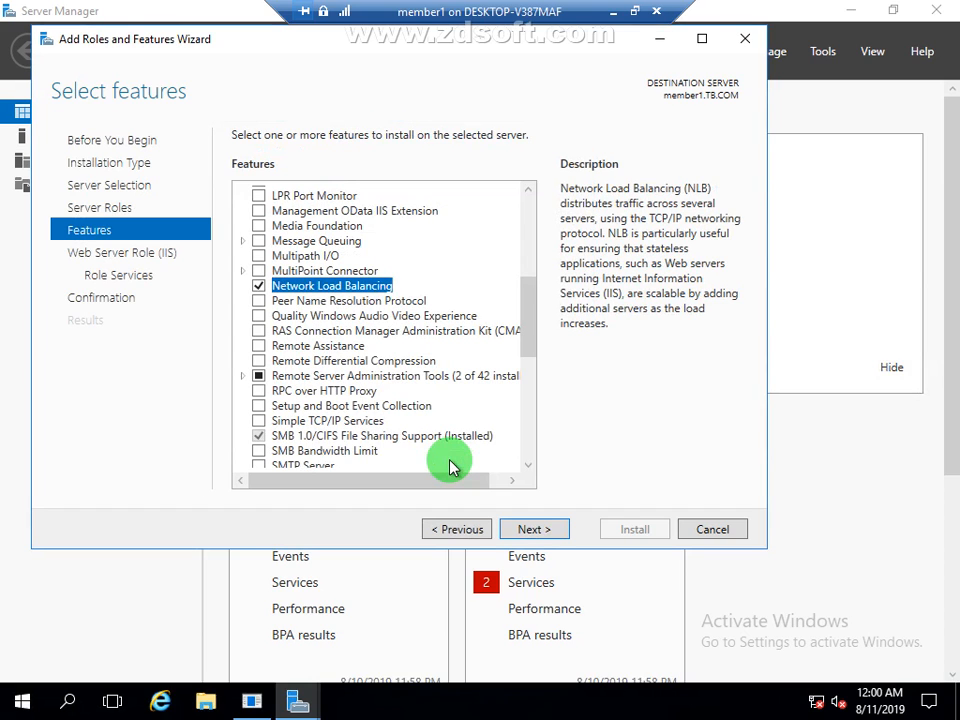
Keep the default IIS role services and install the selected role and feature on member1
left_click(551, 537)
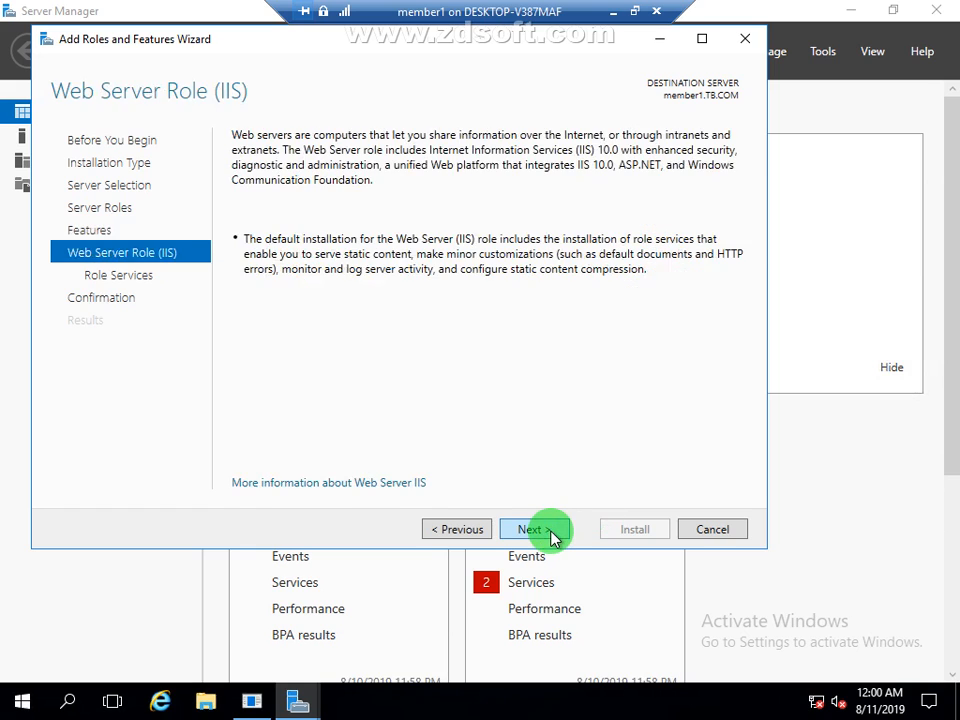
left_click(551, 537)
left_click(551, 537)
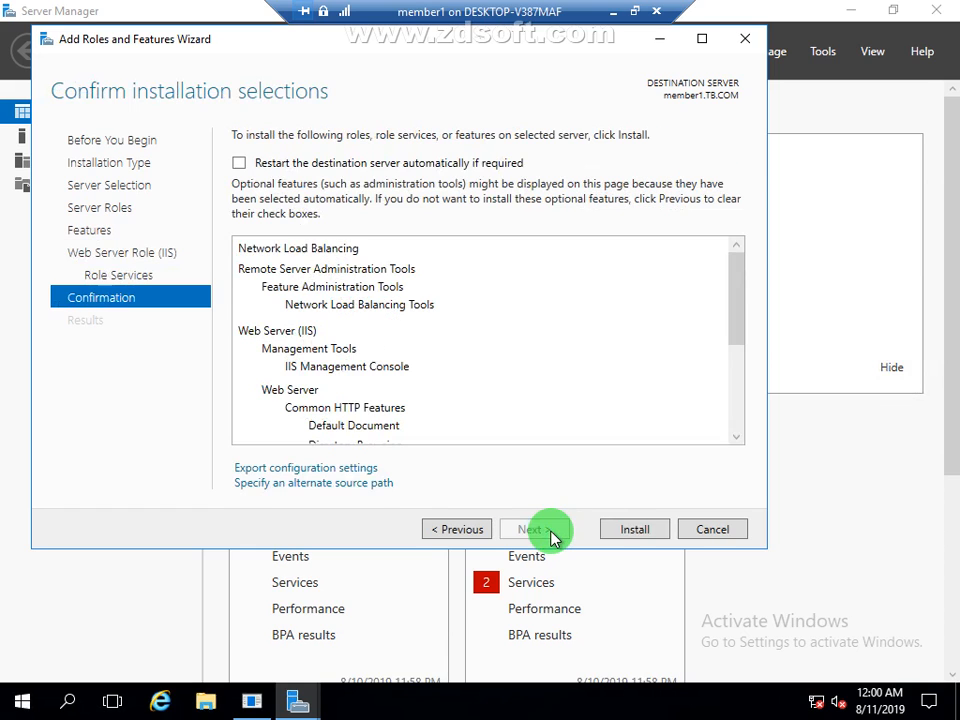
left_click(632, 532)
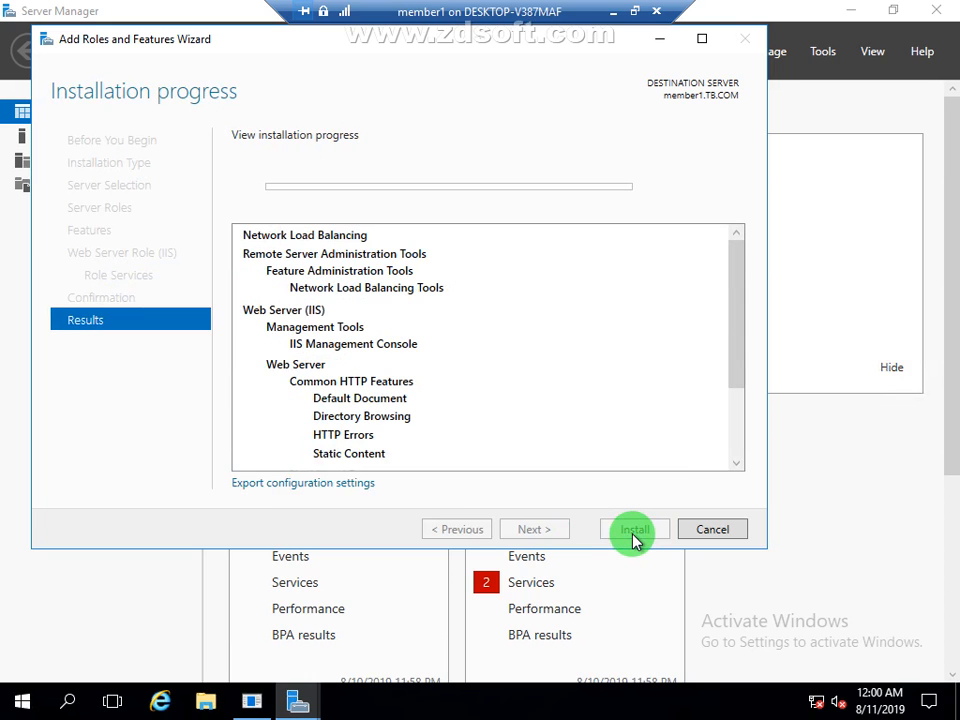
Minimise the member1 virtual machine and switch to the MEMBER virtual machine
left_click(614, 20)
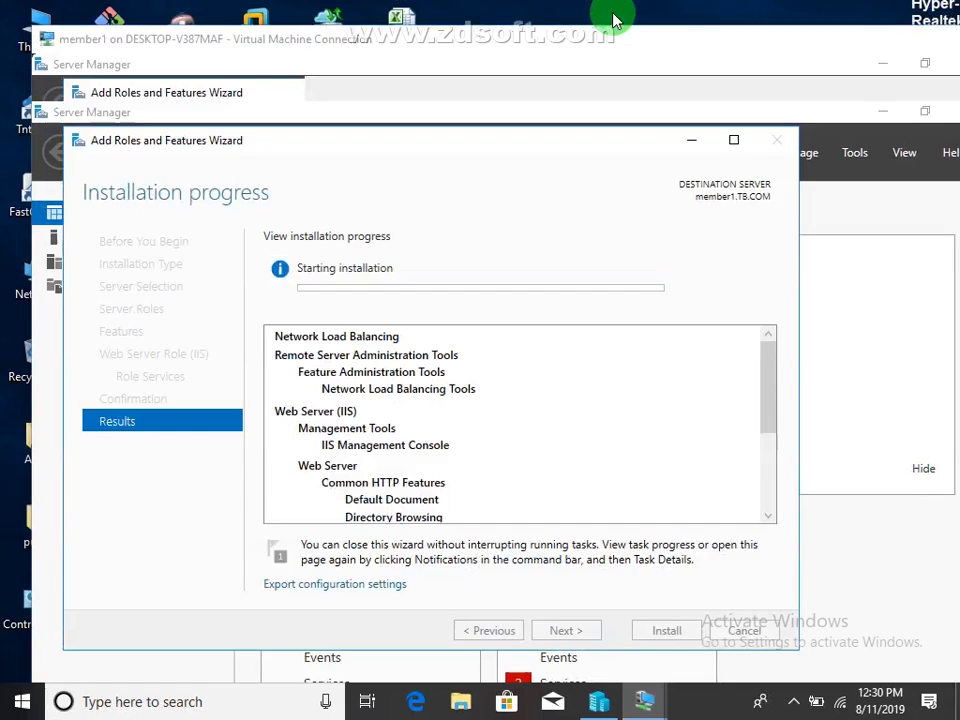
mouse_move(641, 705)
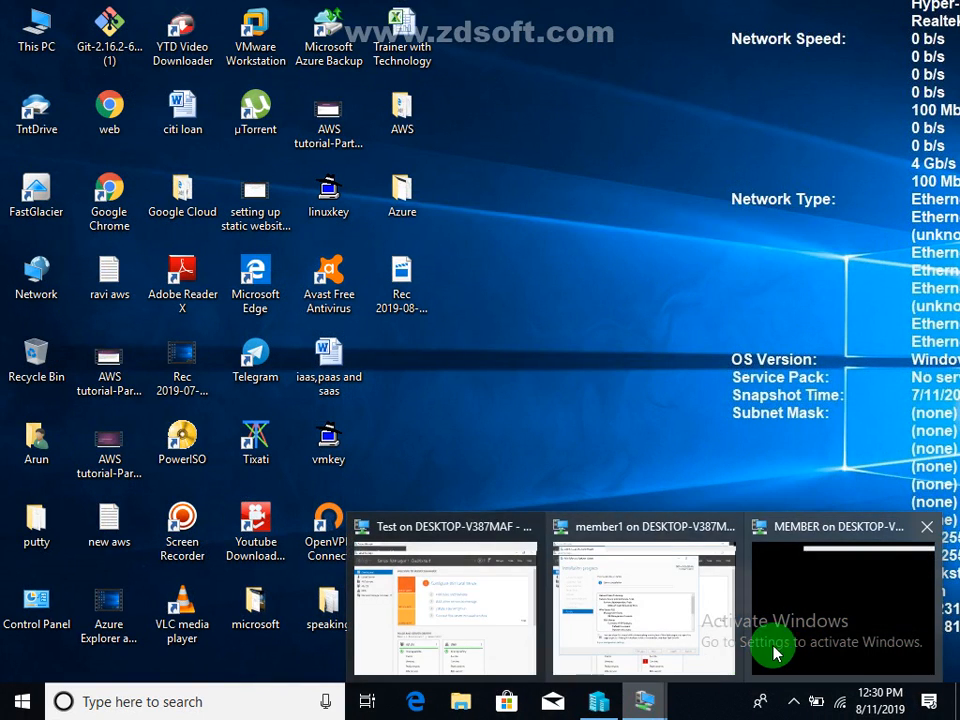
left_click(790, 648)
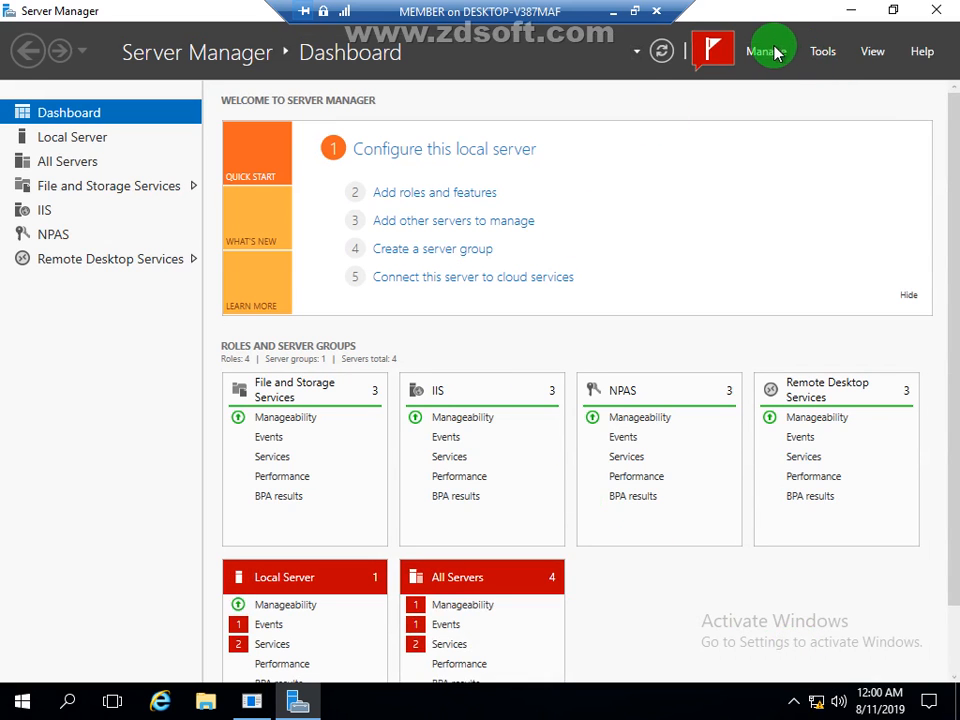
Start a role-based installation on member.TB.COM and select only the Network Load Balancing feature with its management tools
left_click(775, 55)
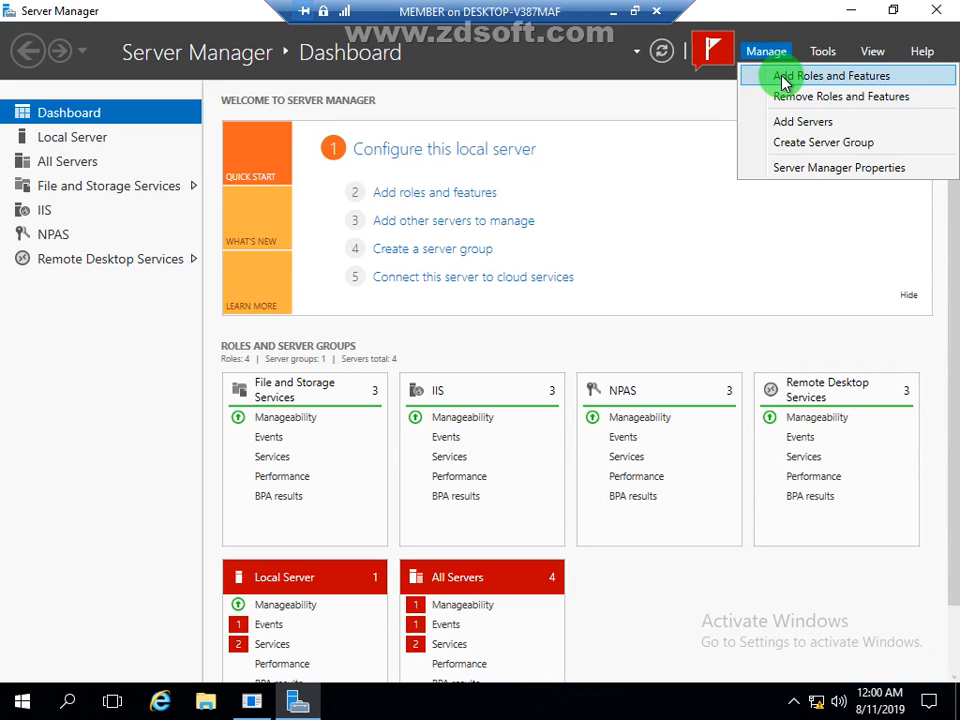
left_click(783, 80)
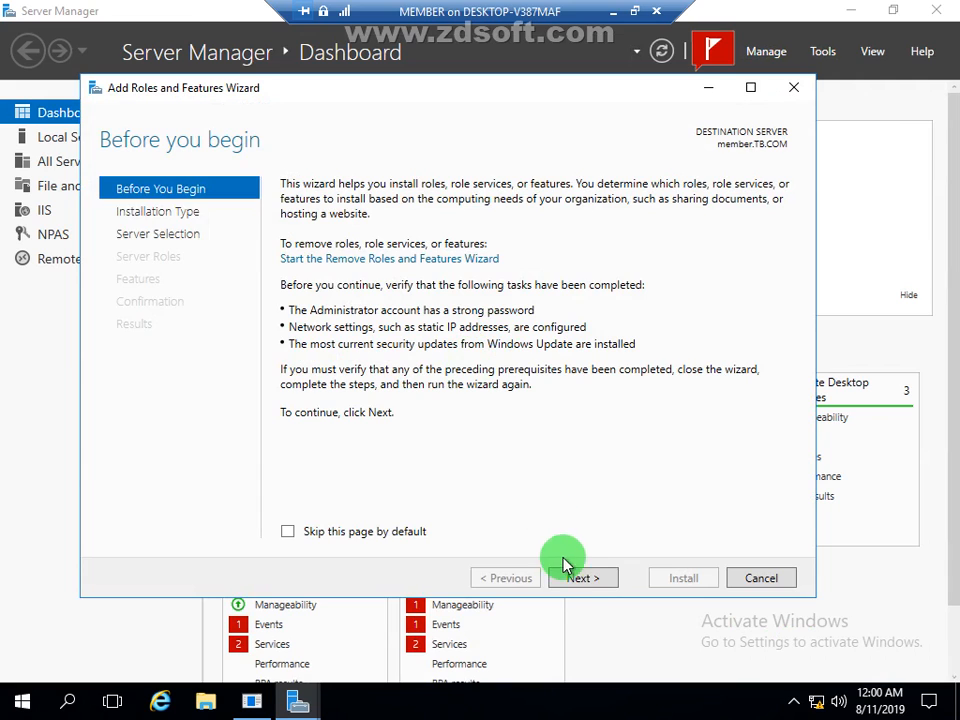
left_click(577, 580)
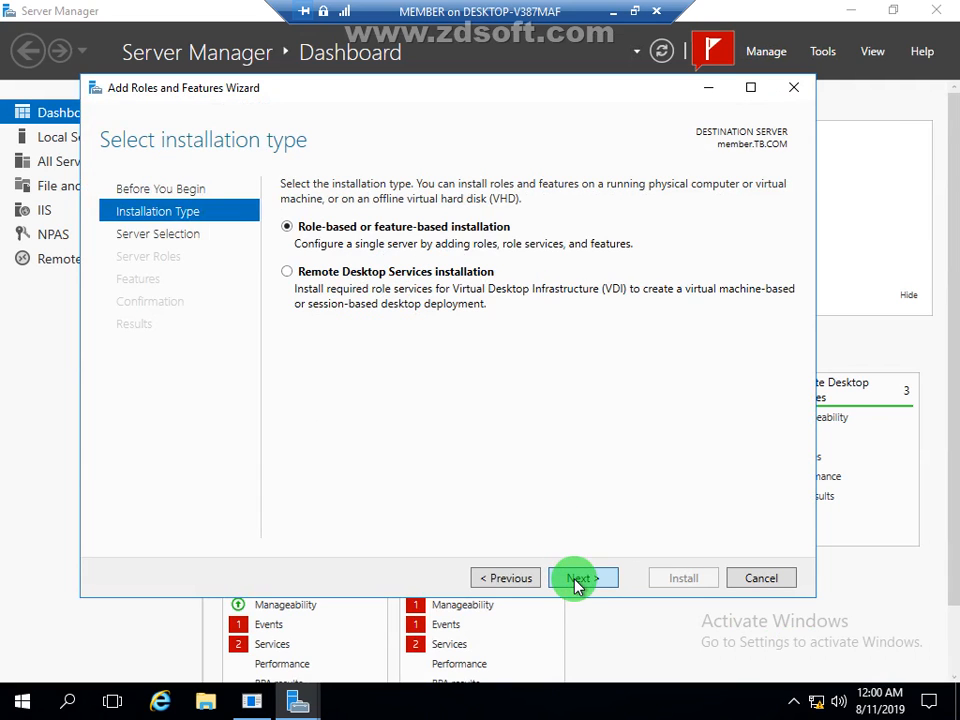
left_click(577, 580)
left_click(577, 580)
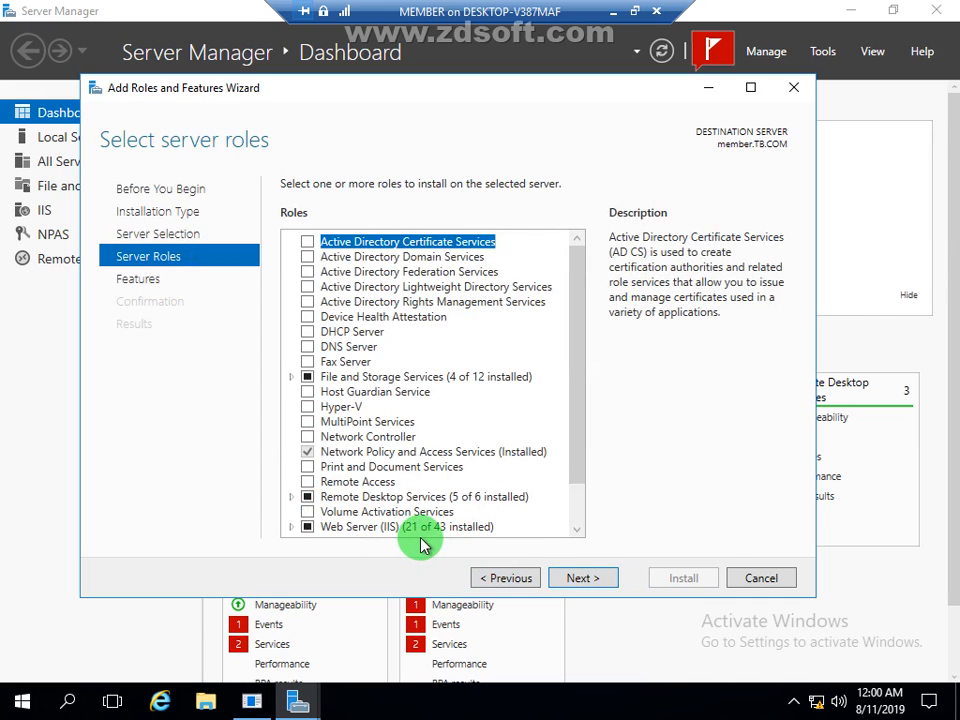
left_click(583, 586)
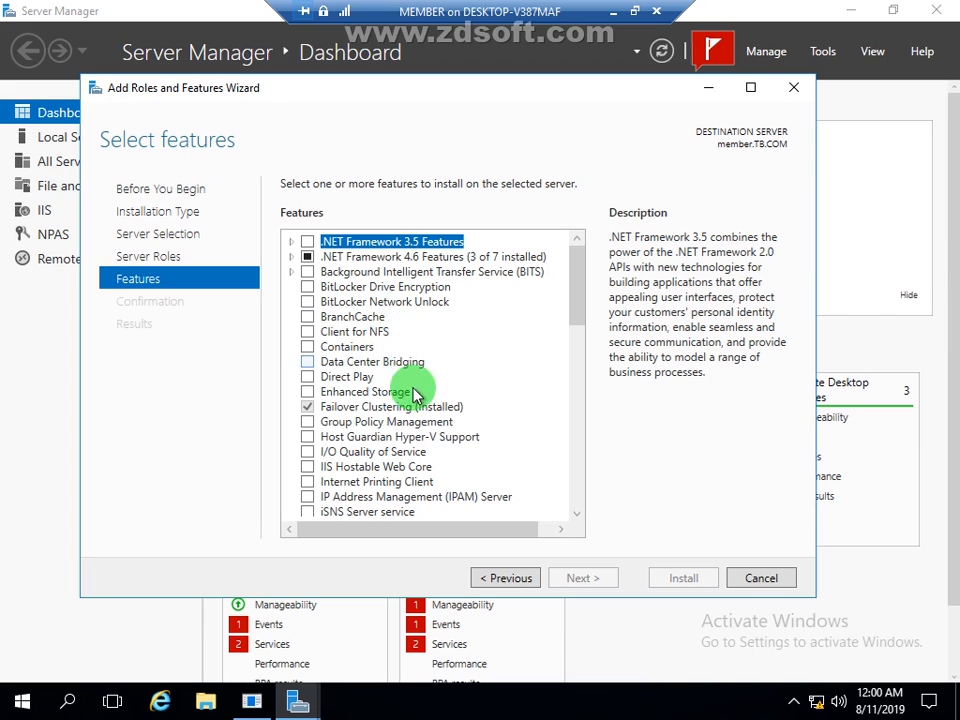
left_click(577, 450)
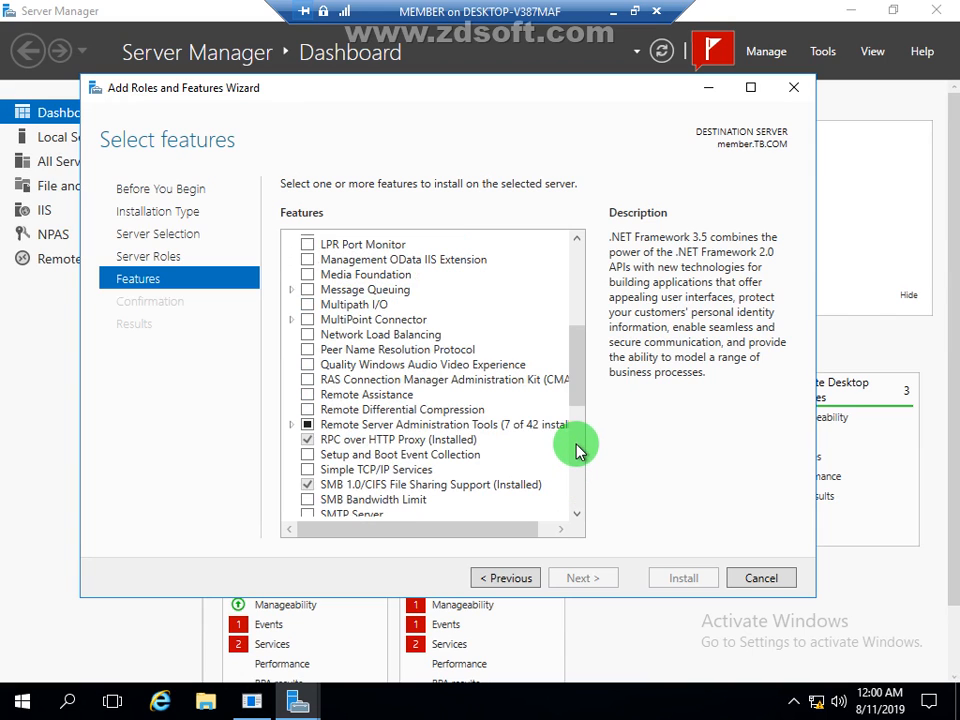
left_click(307, 335)
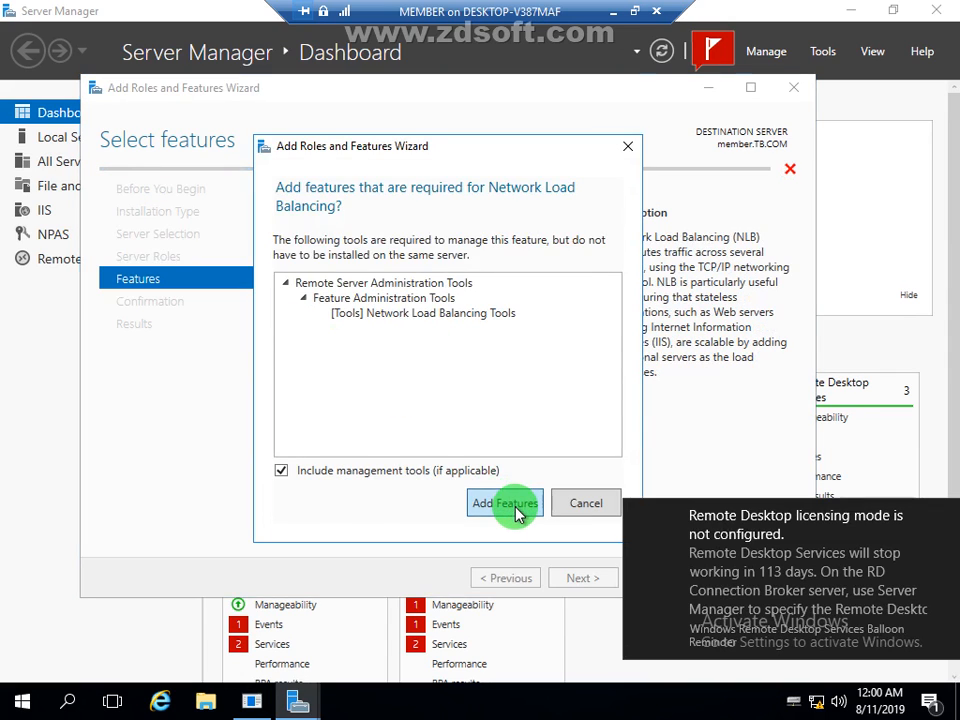
left_click(512, 503)
Allow automatic restart of the destination server, install Network Load Balancing, and minimise the installation wizard
left_click(582, 579)
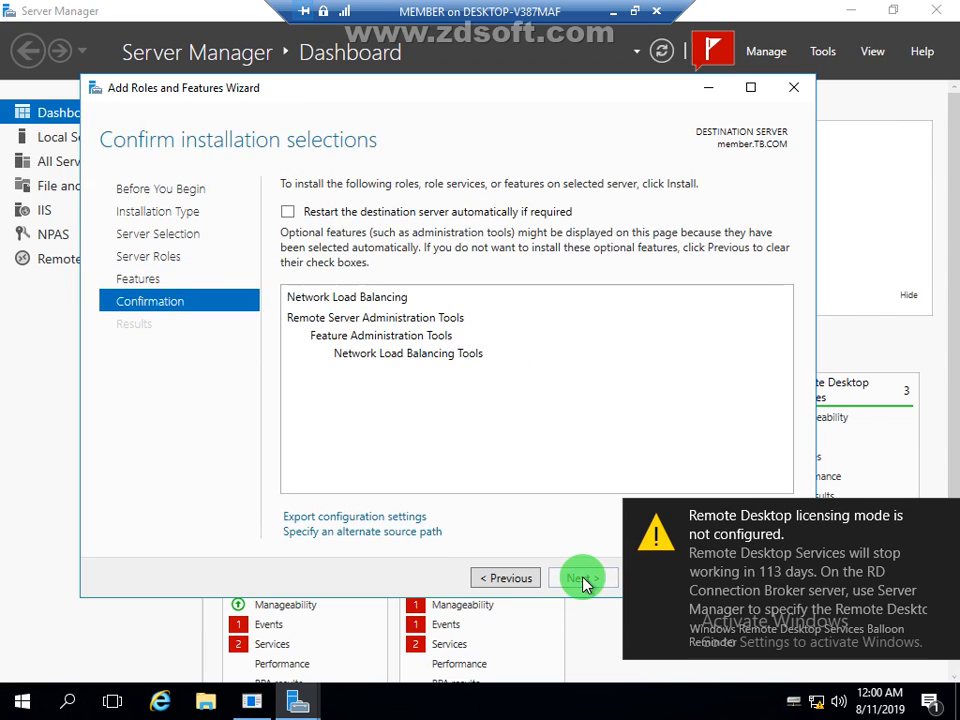
left_click(943, 516)
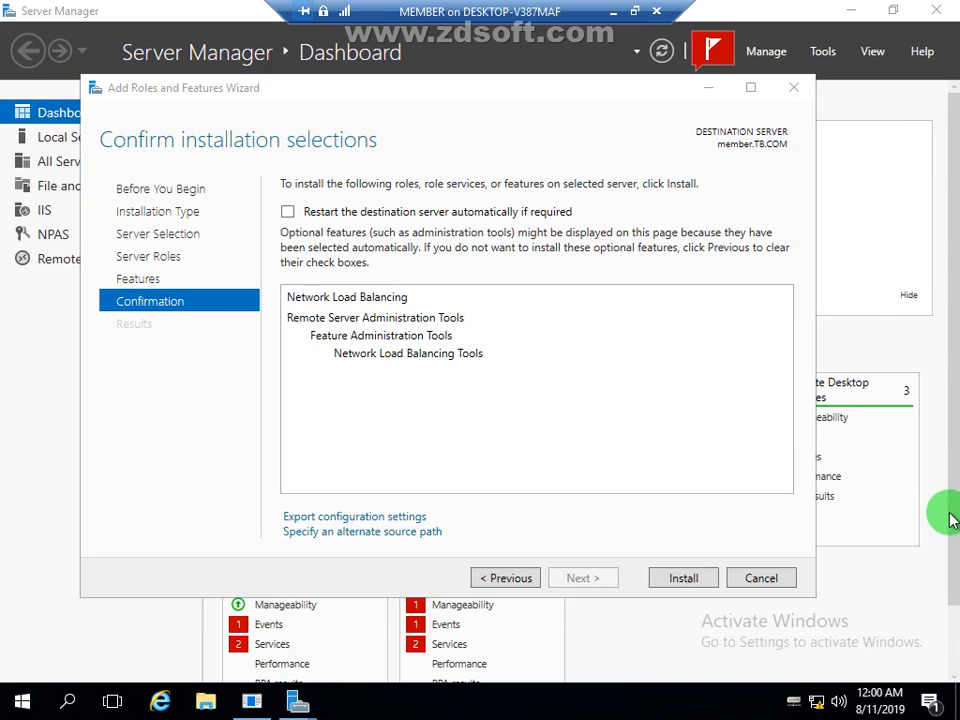
left_click(467, 213)
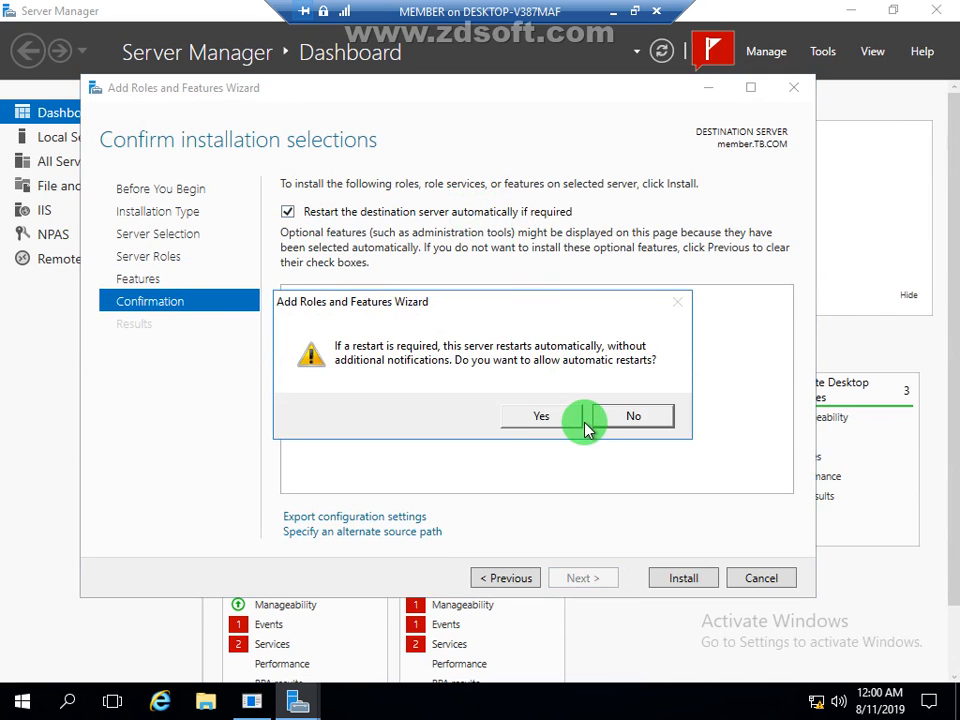
left_click(544, 418)
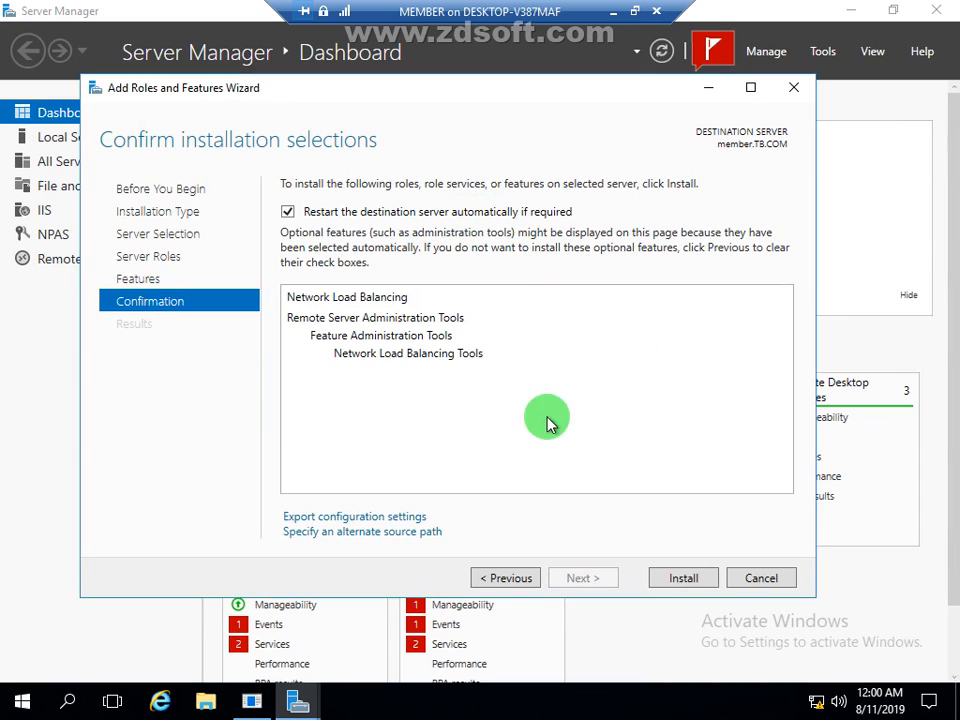
left_click(681, 579)
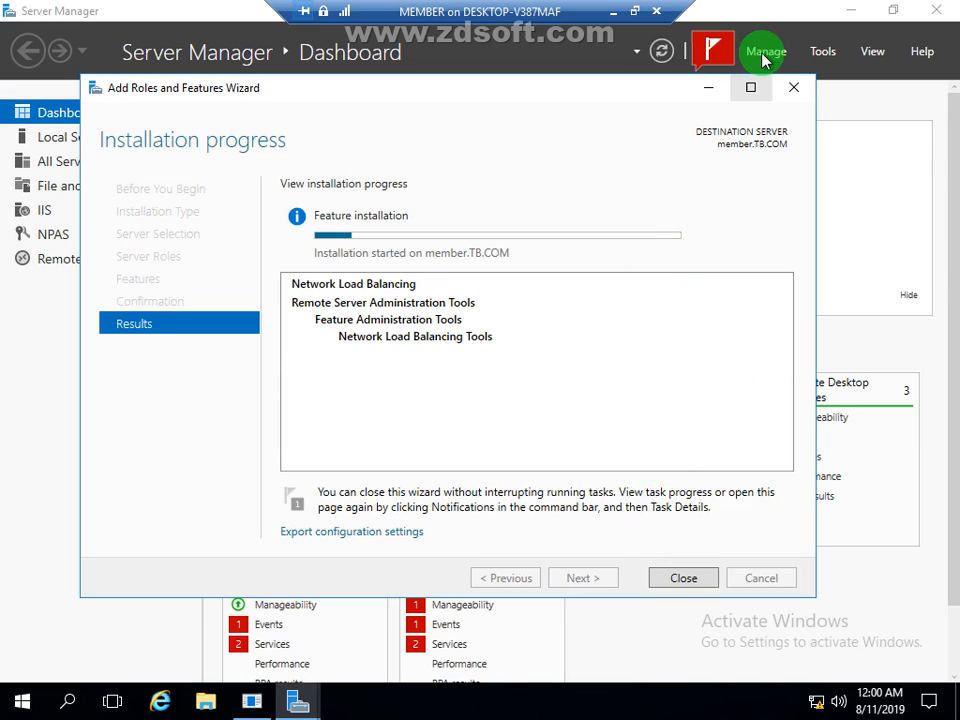
left_click(705, 95)
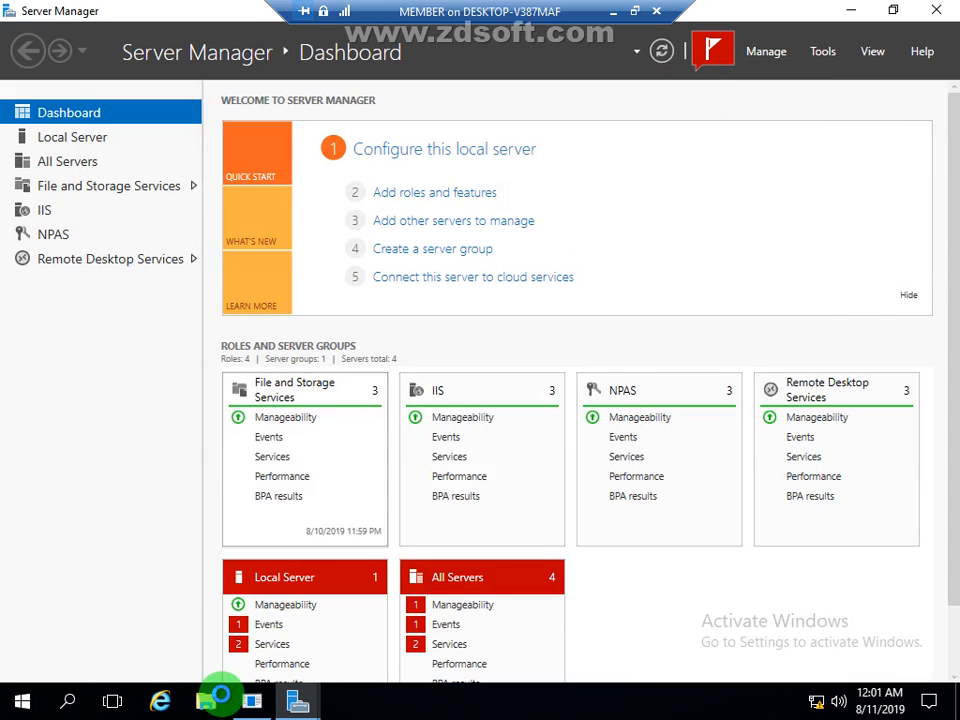
Open the C:\inetpub\wwwroot folder in File Explorer on the MEMBER server
left_click(200, 712)
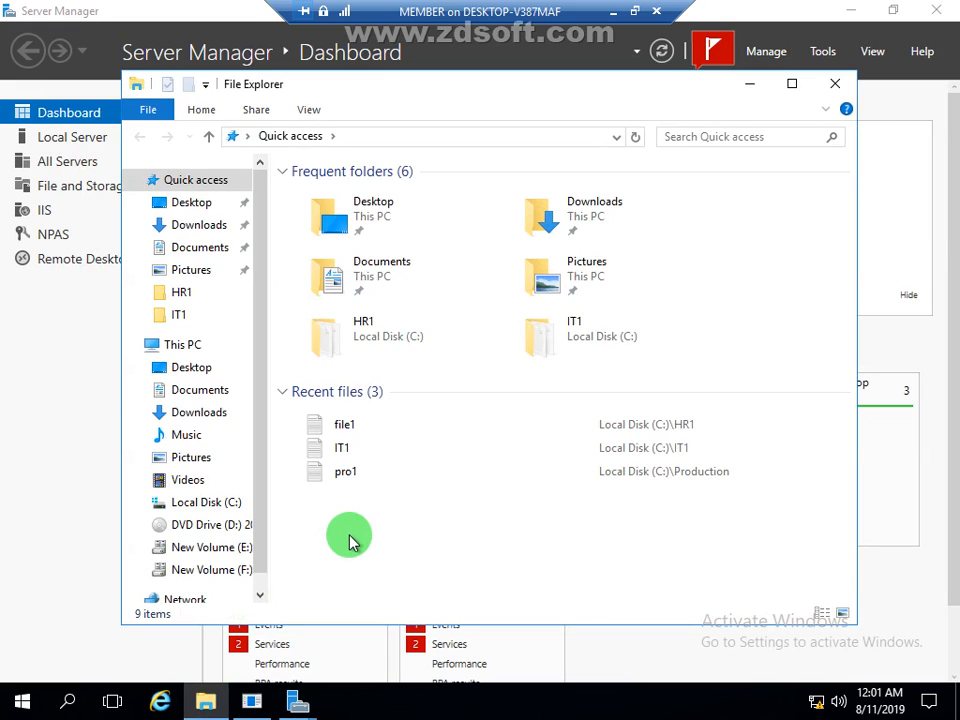
left_click(226, 510)
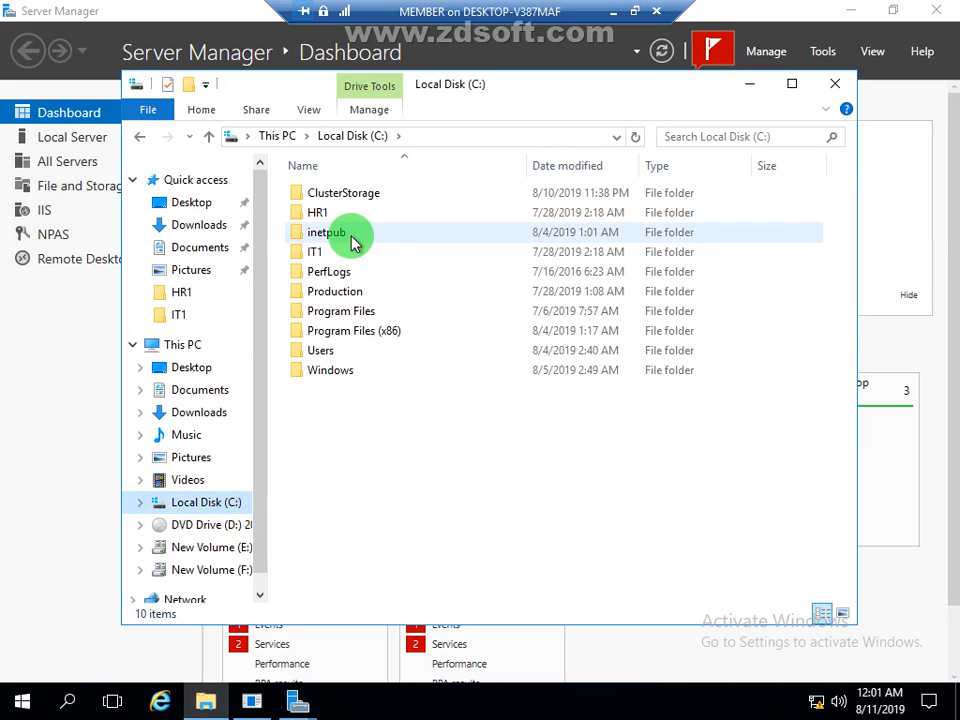
left_click(352, 243)
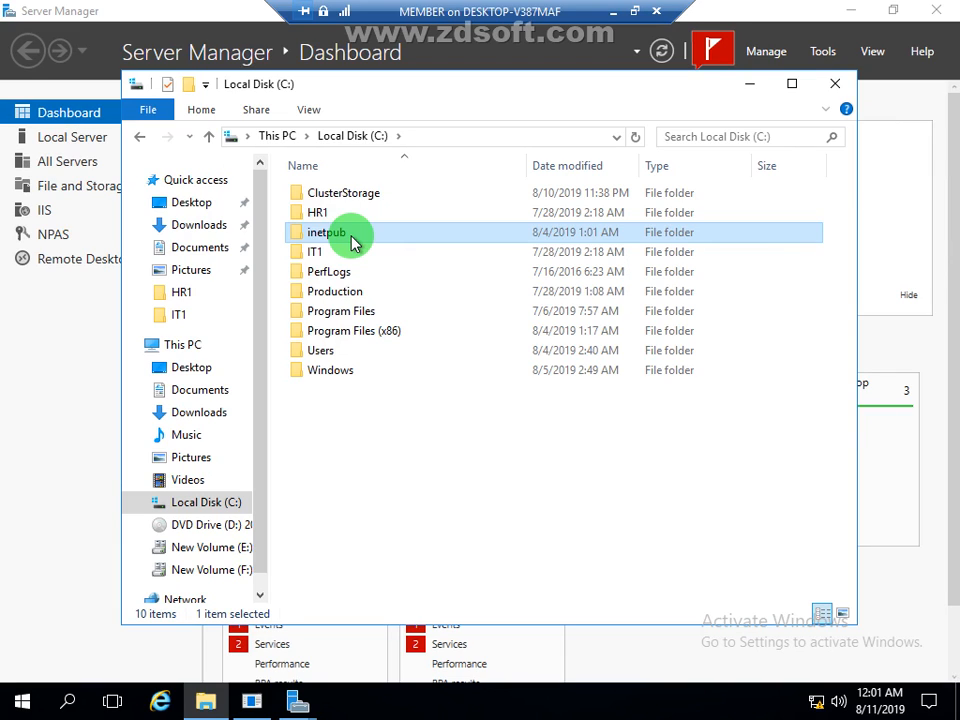
double_click(352, 243)
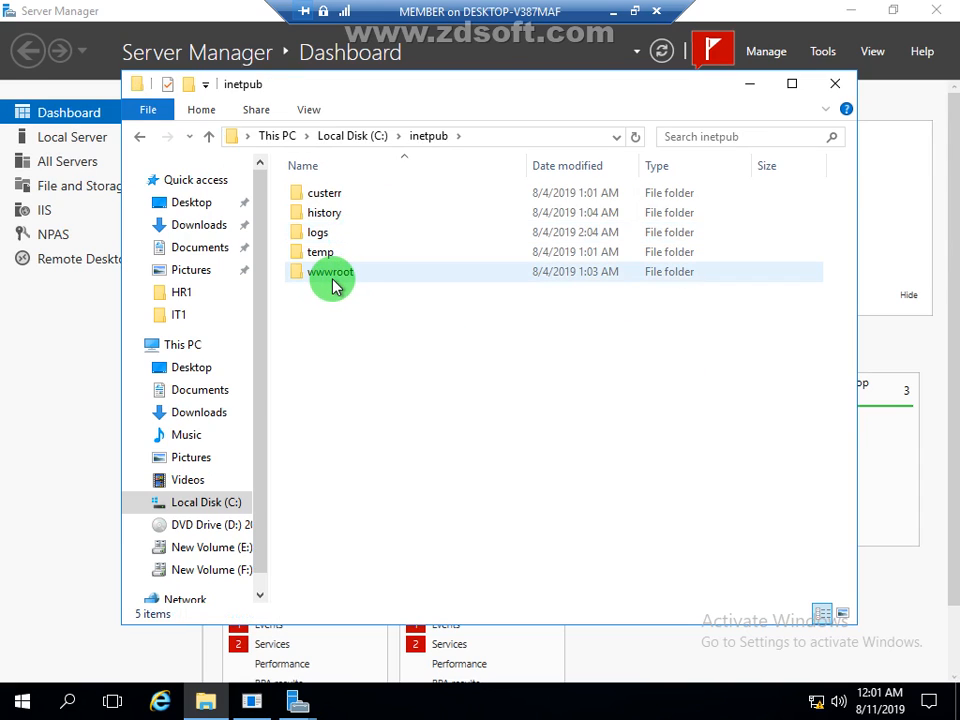
left_click(335, 284)
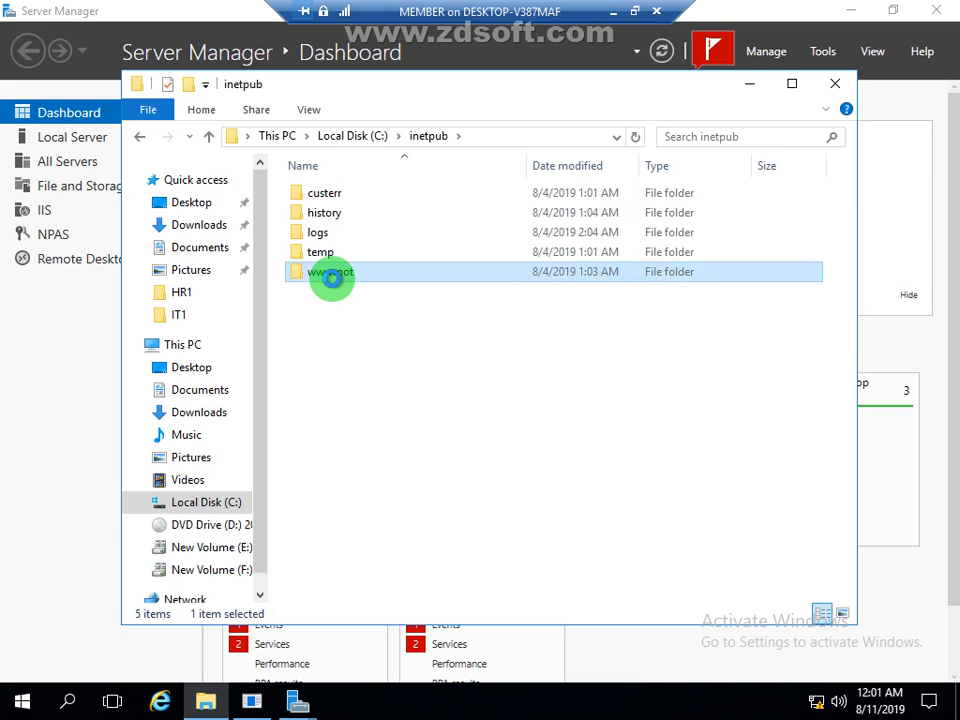
double_click(335, 284)
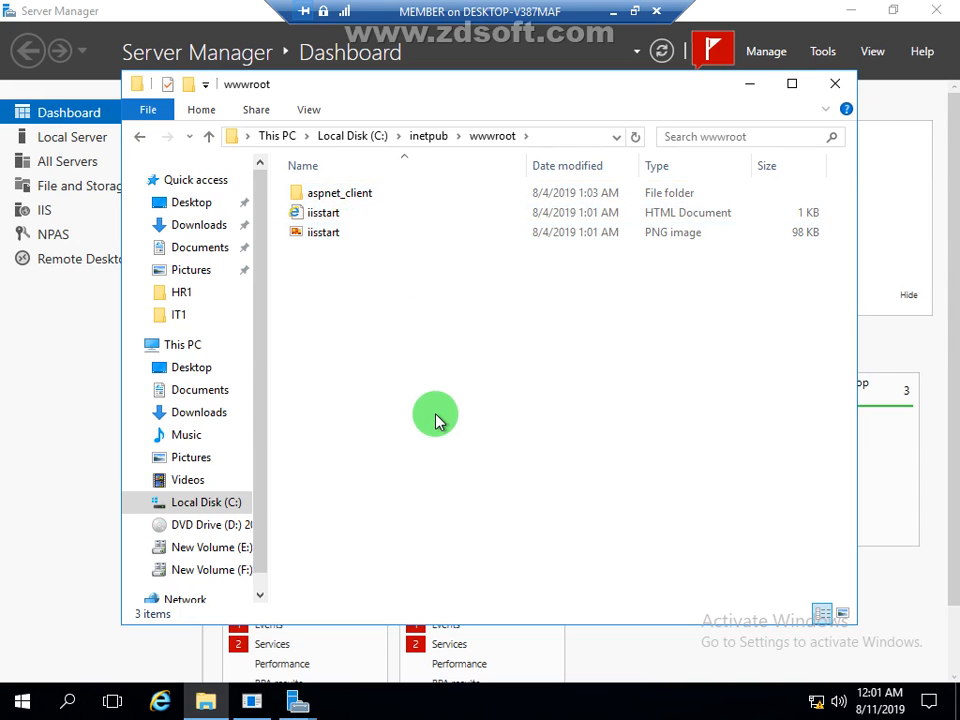
Preview the iisstart HTML page, set up Internet Explorer 11 without the recommended settings, and close the browser
left_click(328, 222)
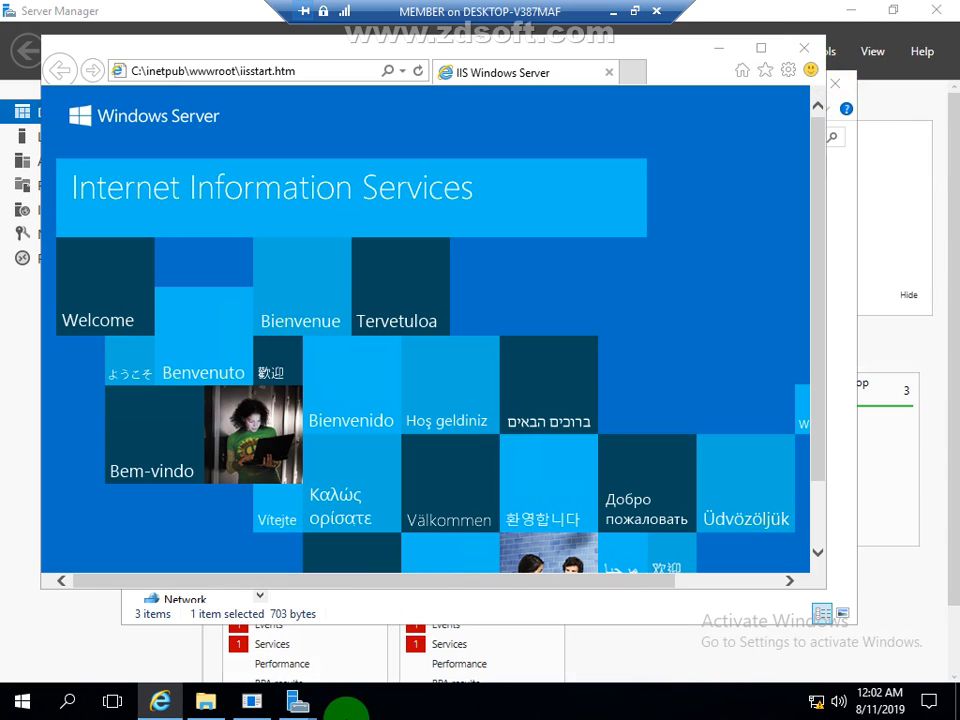
right_click(154, 714)
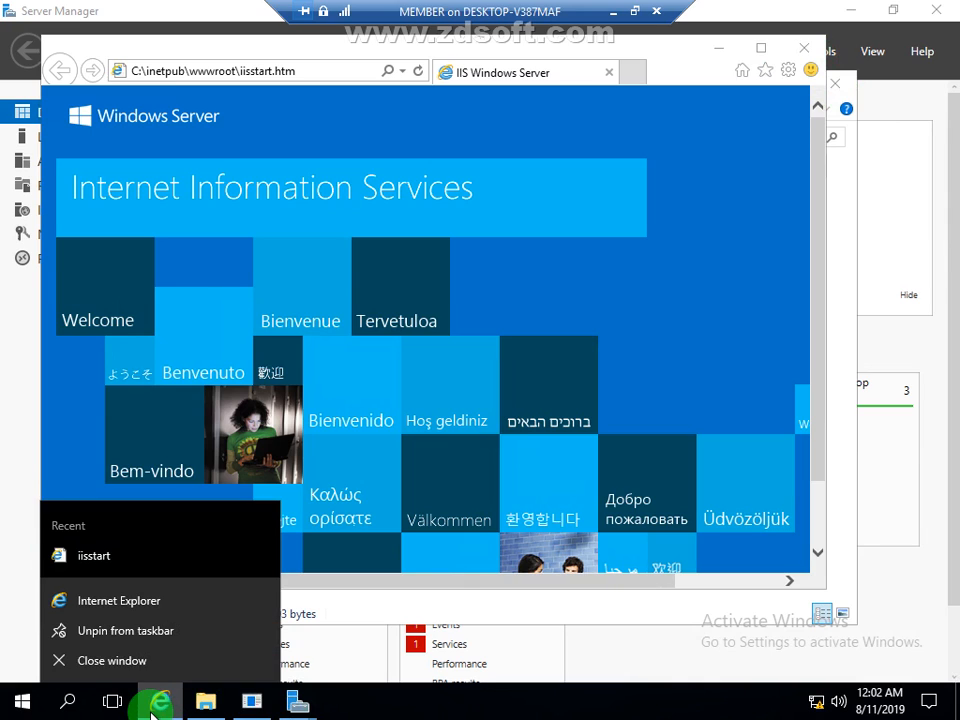
left_click(139, 661)
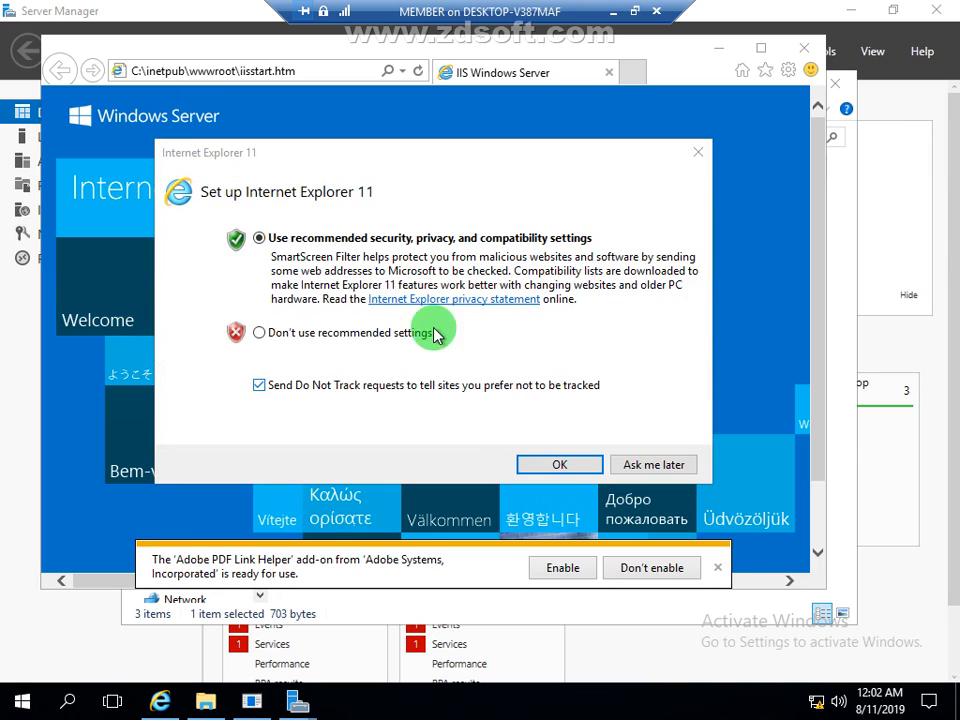
left_click(386, 332)
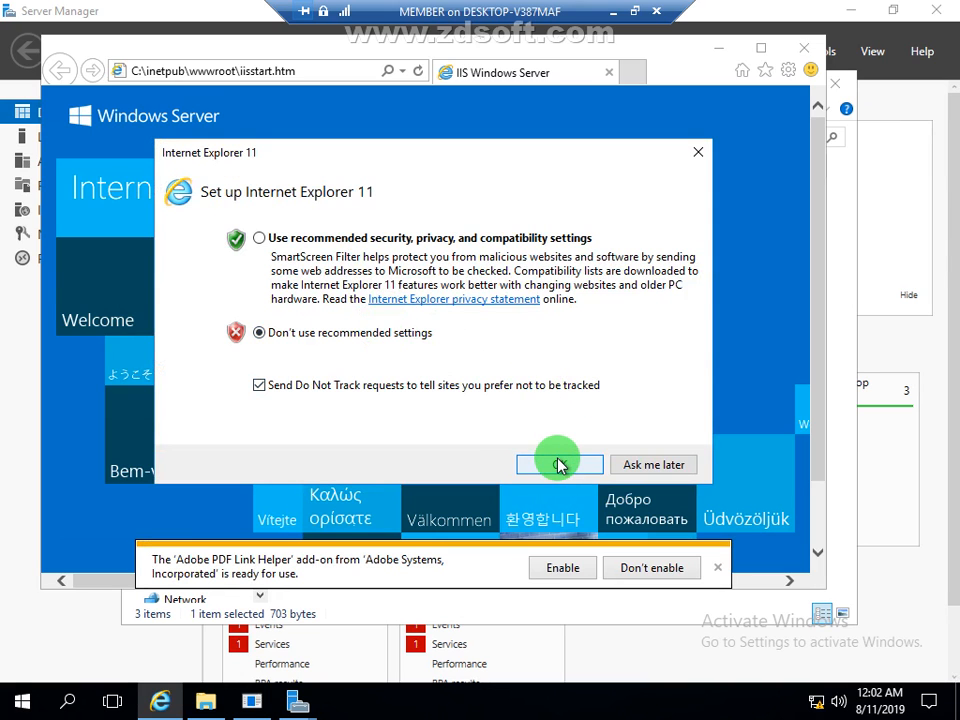
left_click(560, 462)
left_click(803, 48)
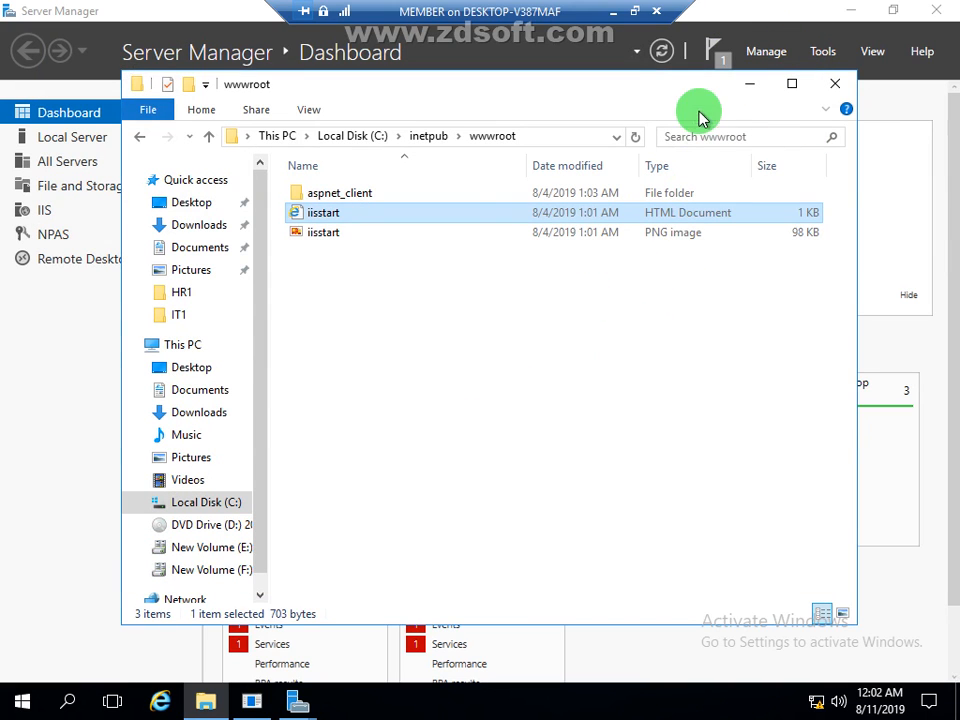
Minimise the MEMBER virtual machine, preview the web HTML file from the host desktop, and close the preview
left_click(613, 13)
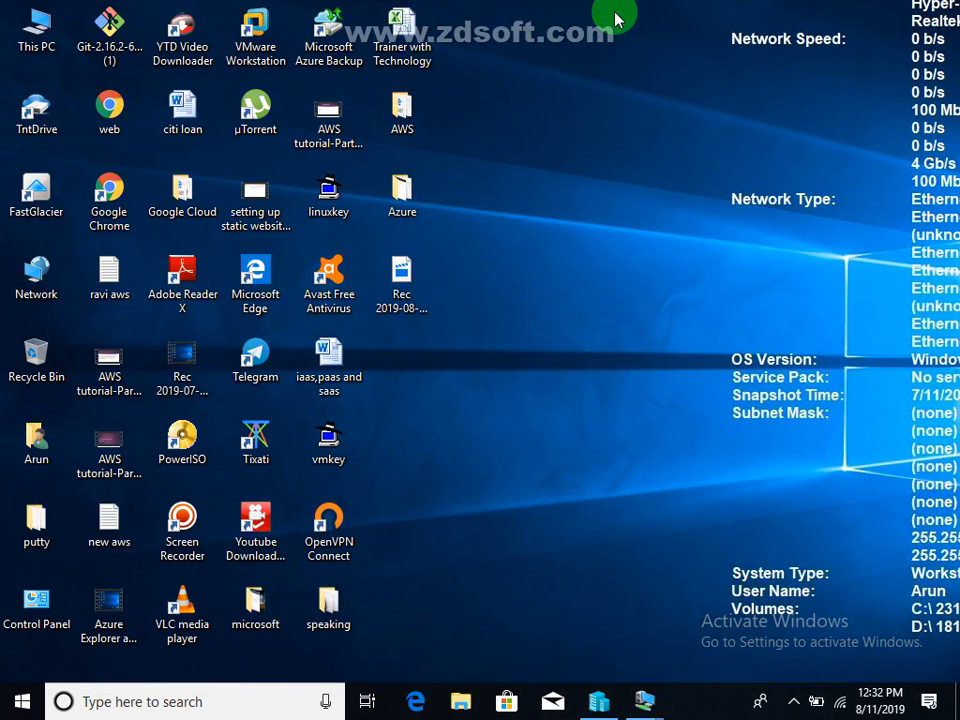
left_click(105, 102)
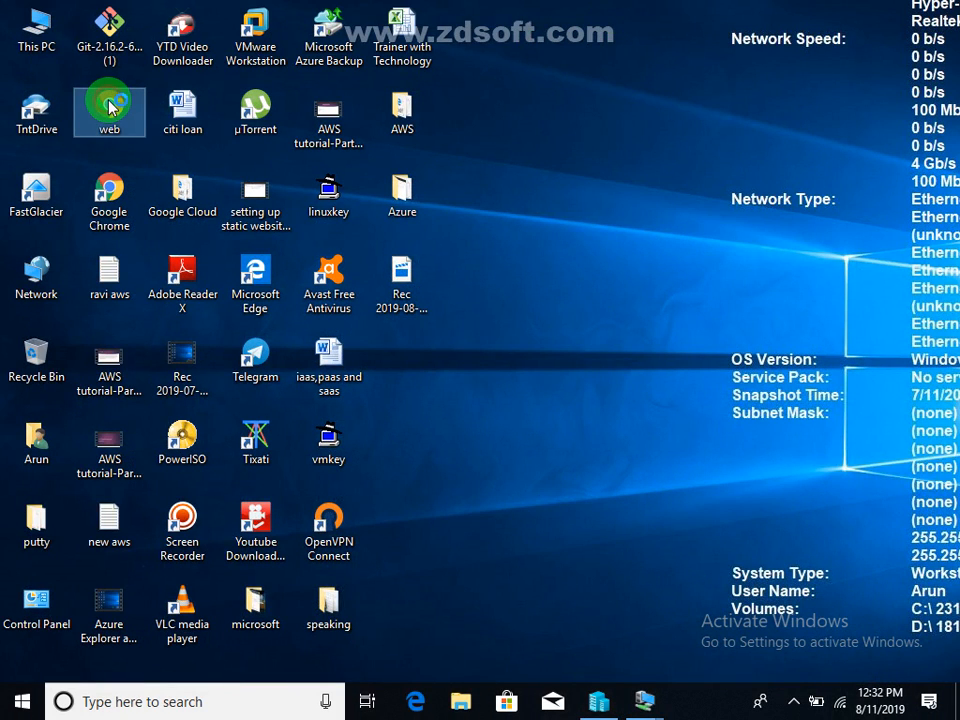
double_click(108, 104)
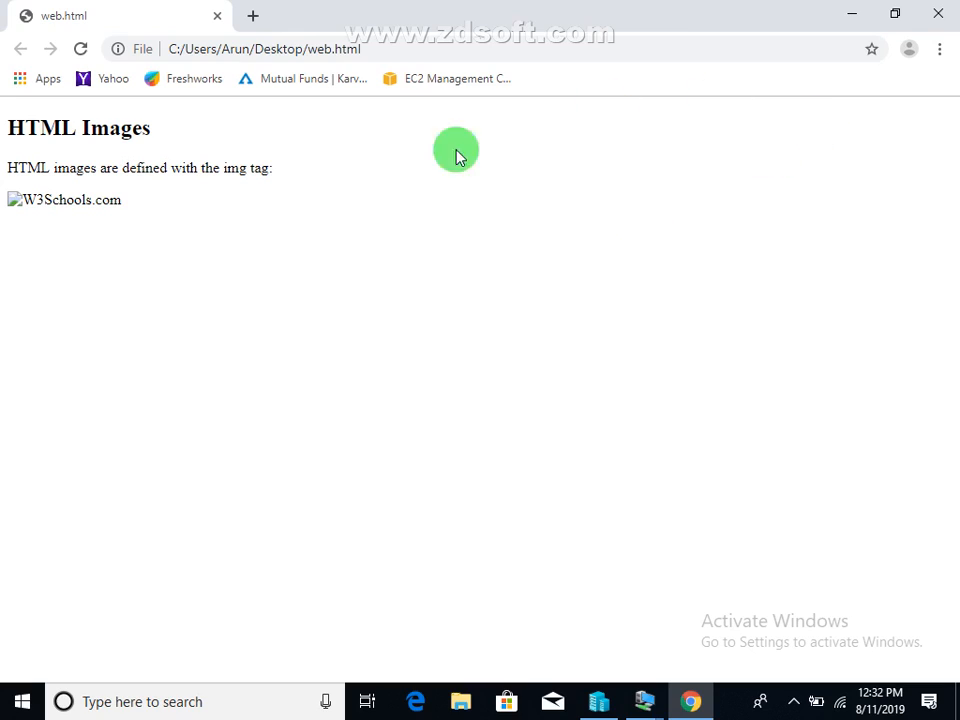
left_click(938, 13)
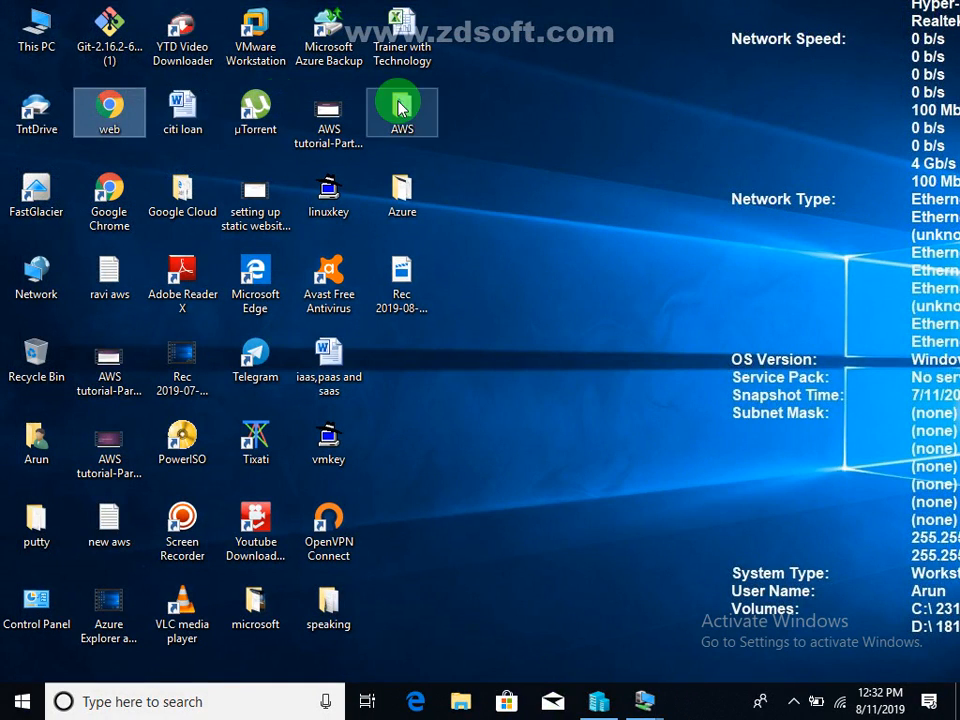
Copy the web HTML file from the host desktop into C:\inetpub\wwwroot on the MEMBER virtual machine
right_click(88, 121)
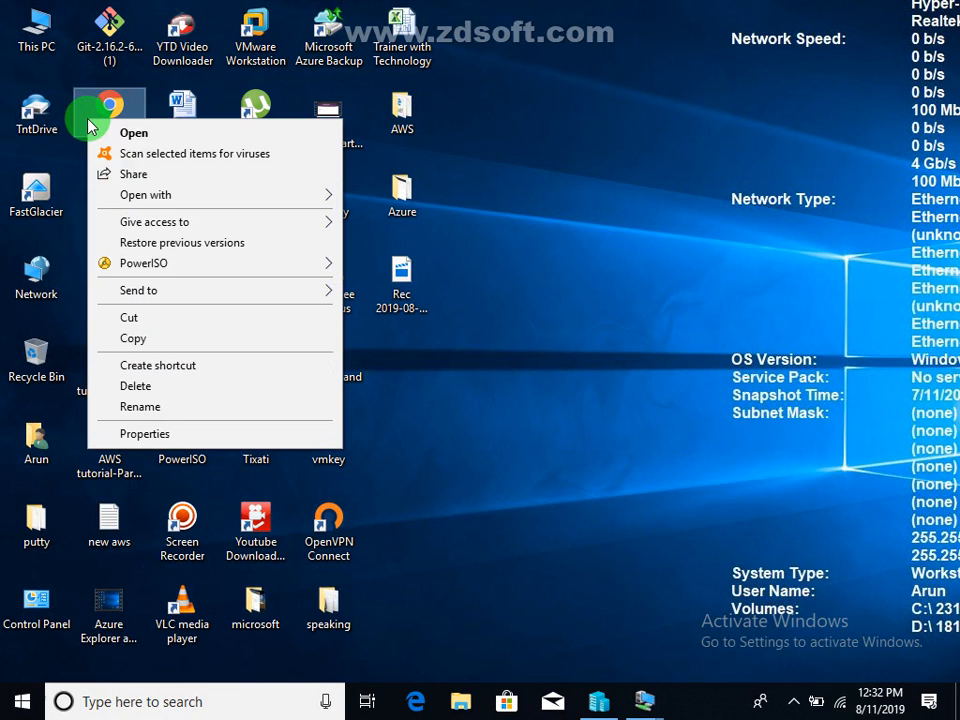
left_click(133, 339)
mouse_move(643, 696)
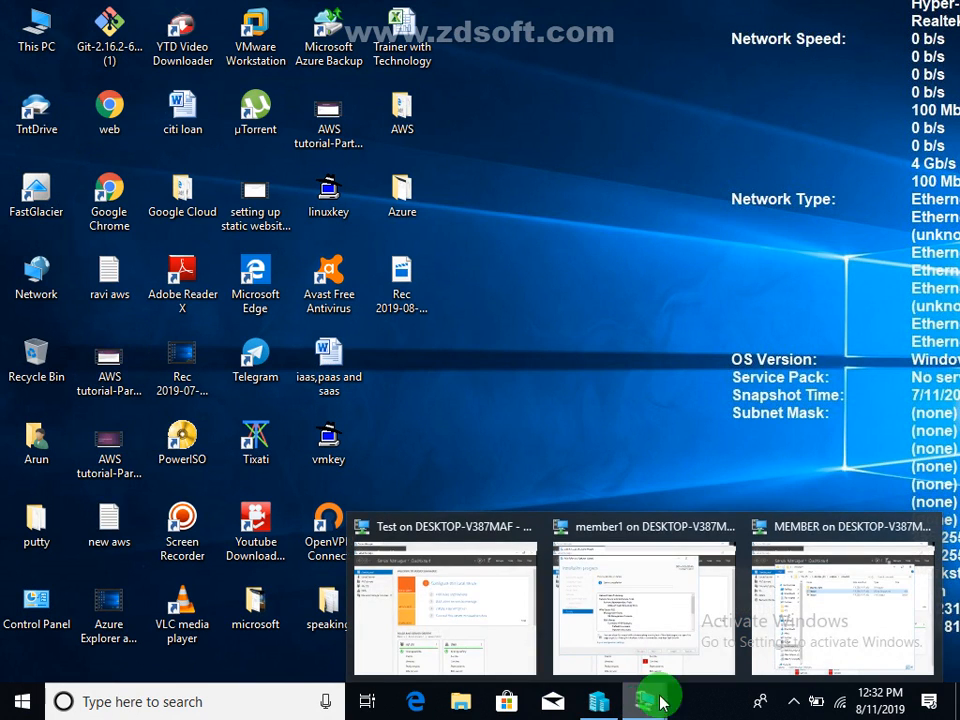
left_click(843, 610)
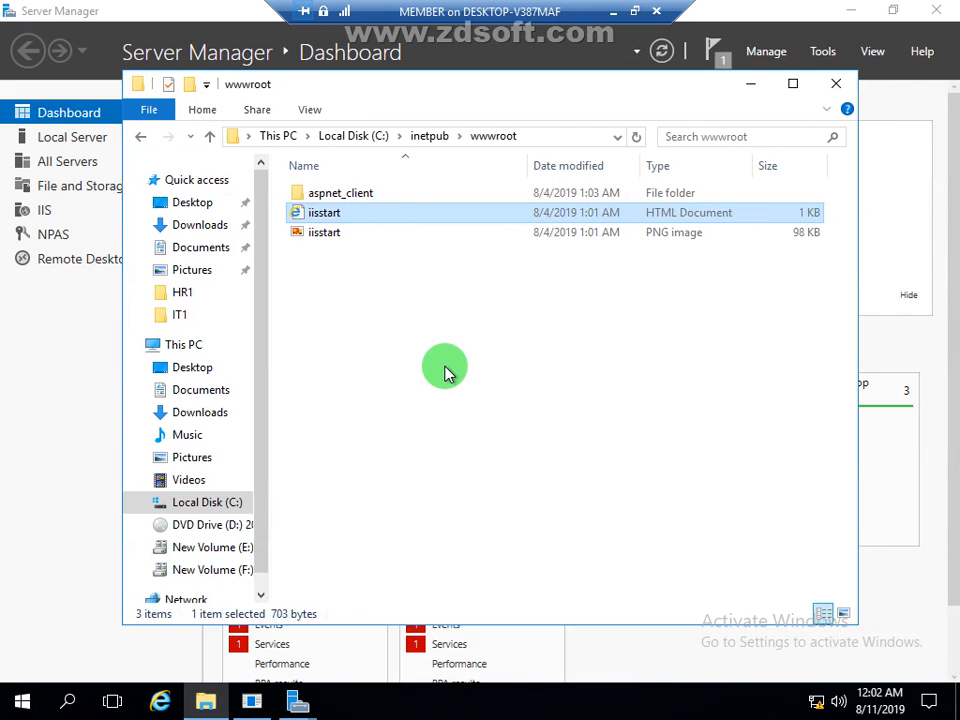
right_click(447, 373)
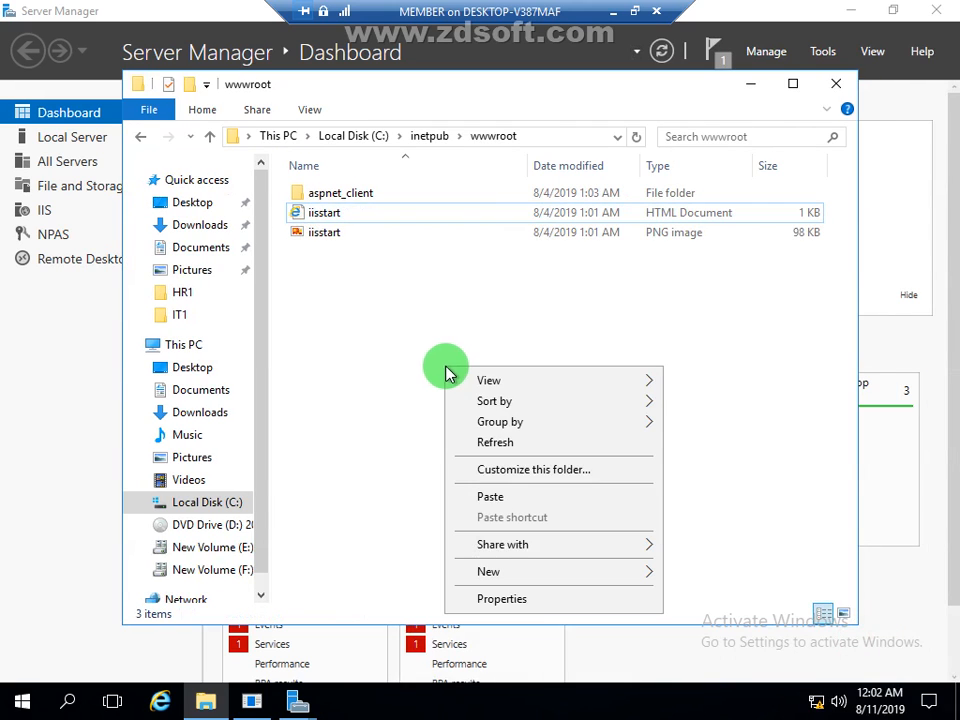
left_click(492, 496)
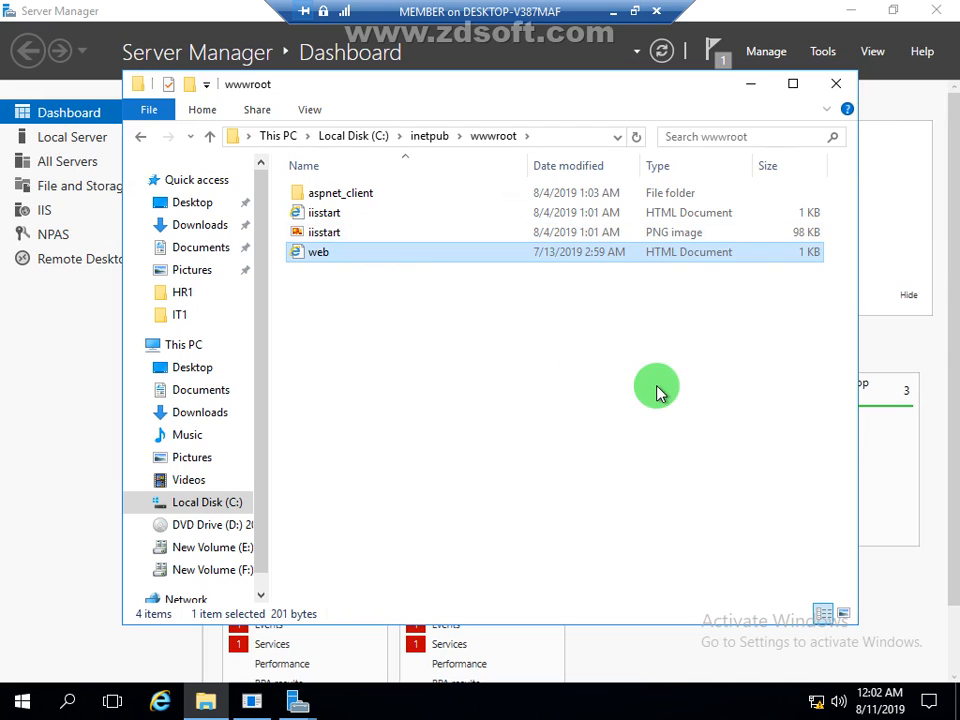
Close the wwwroot folder and Server Manager on MEMBER, and dismiss the Shutdown Event Tracker without giving a reason
left_click(838, 85)
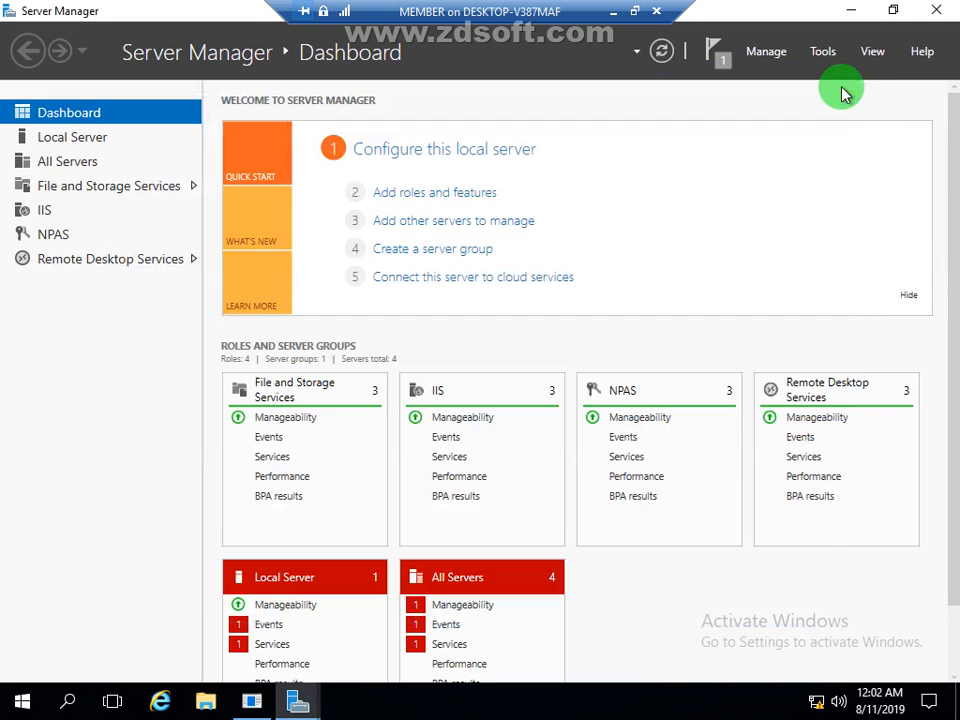
left_click(938, 14)
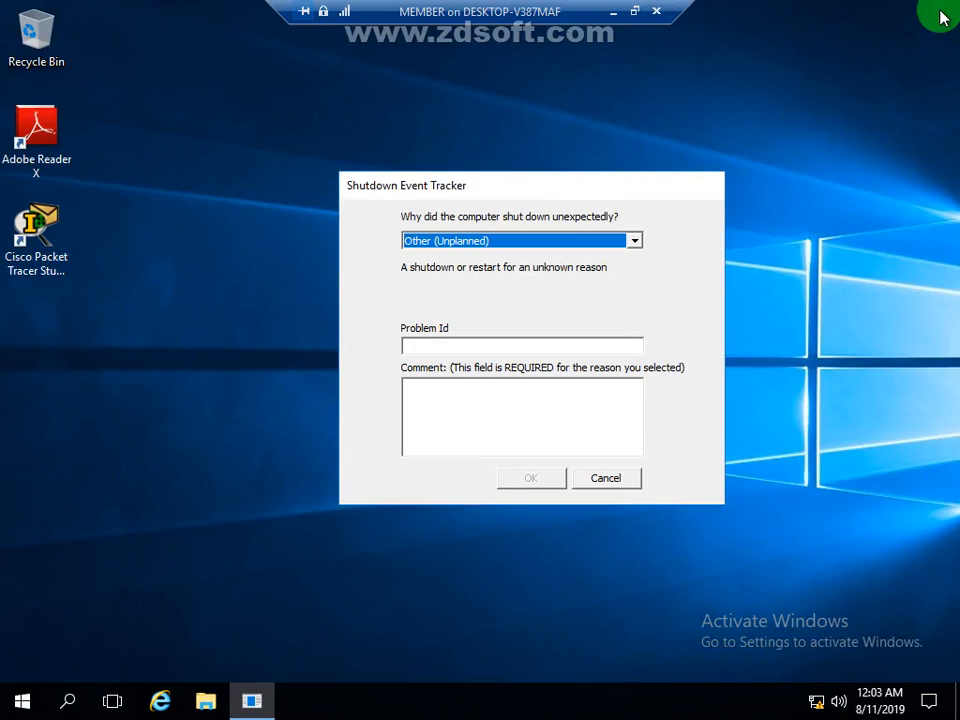
left_click(613, 479)
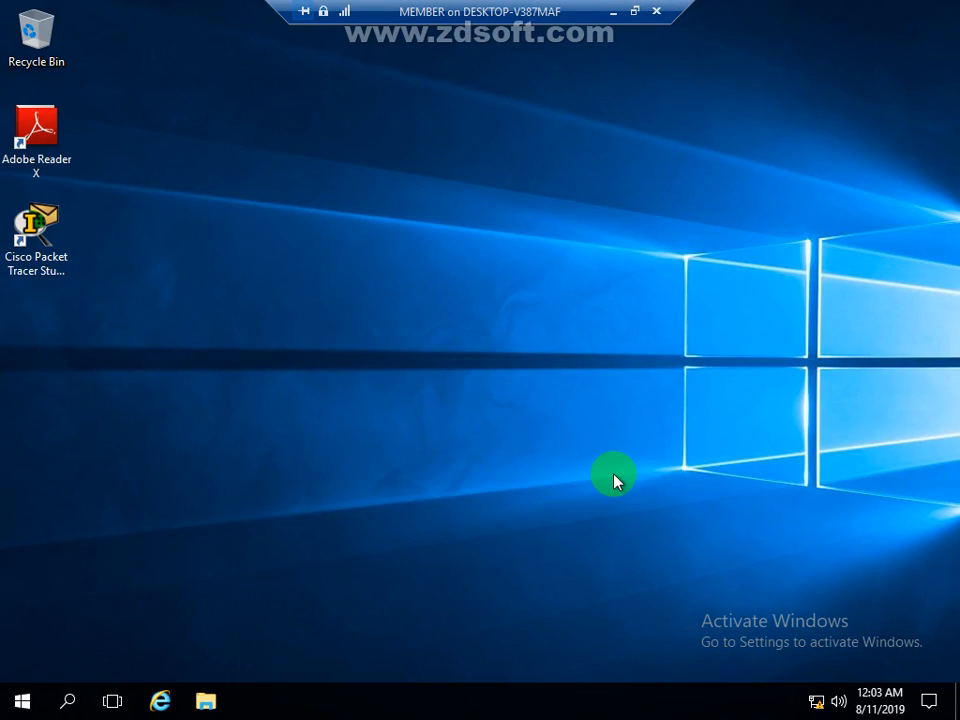
Launch IIS Manager from the Windows Administrative Tools, maximise it, and open the Default Document feature of the MEMBER server
left_click(24, 700)
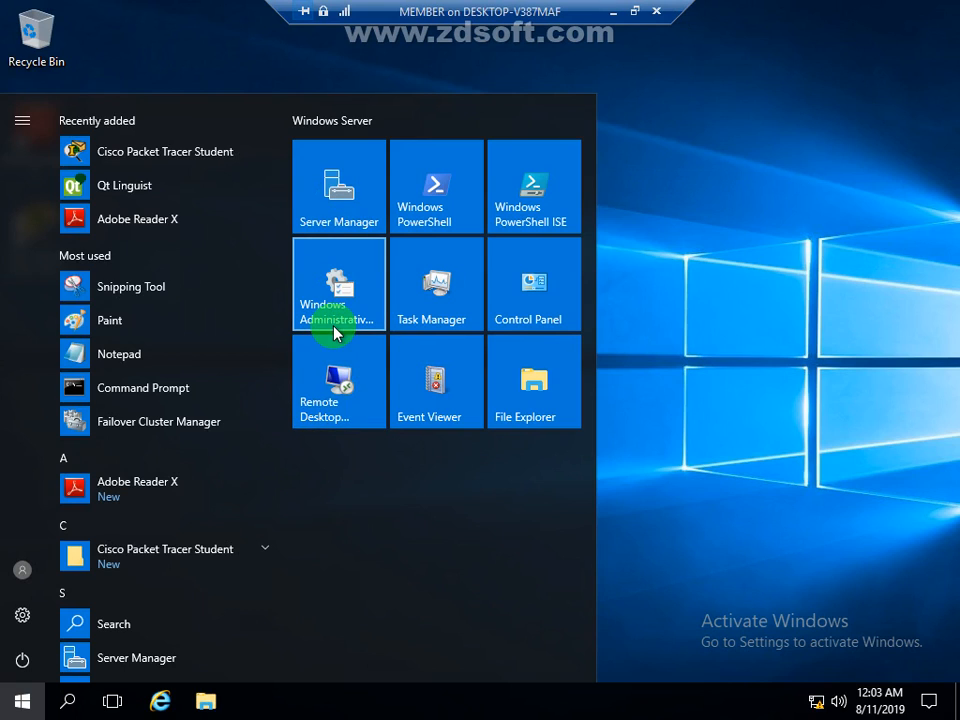
left_click(337, 311)
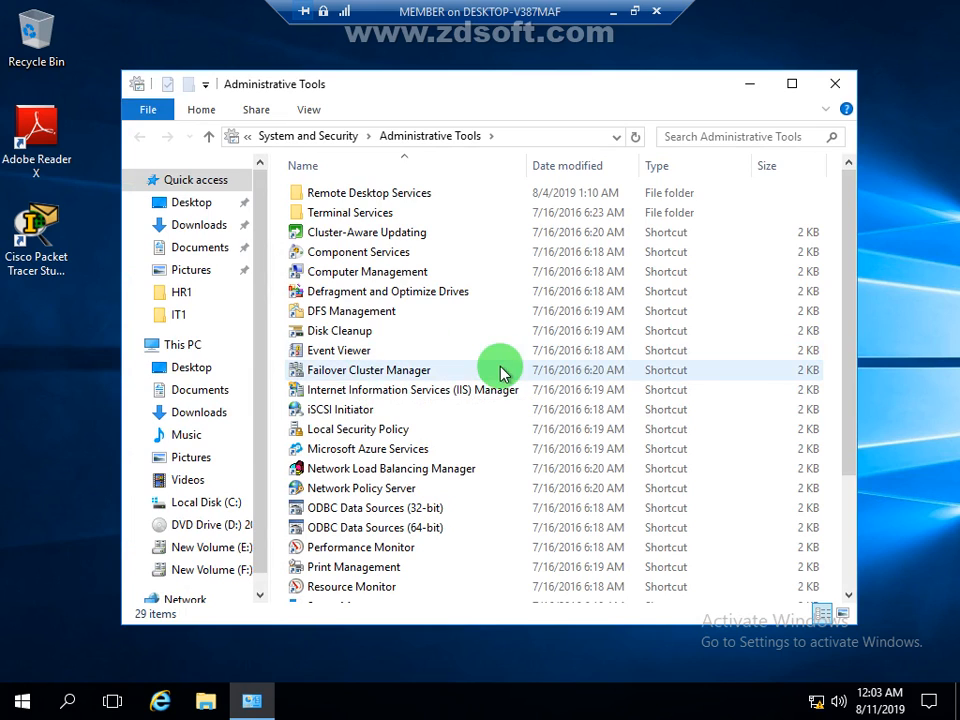
double_click(449, 392)
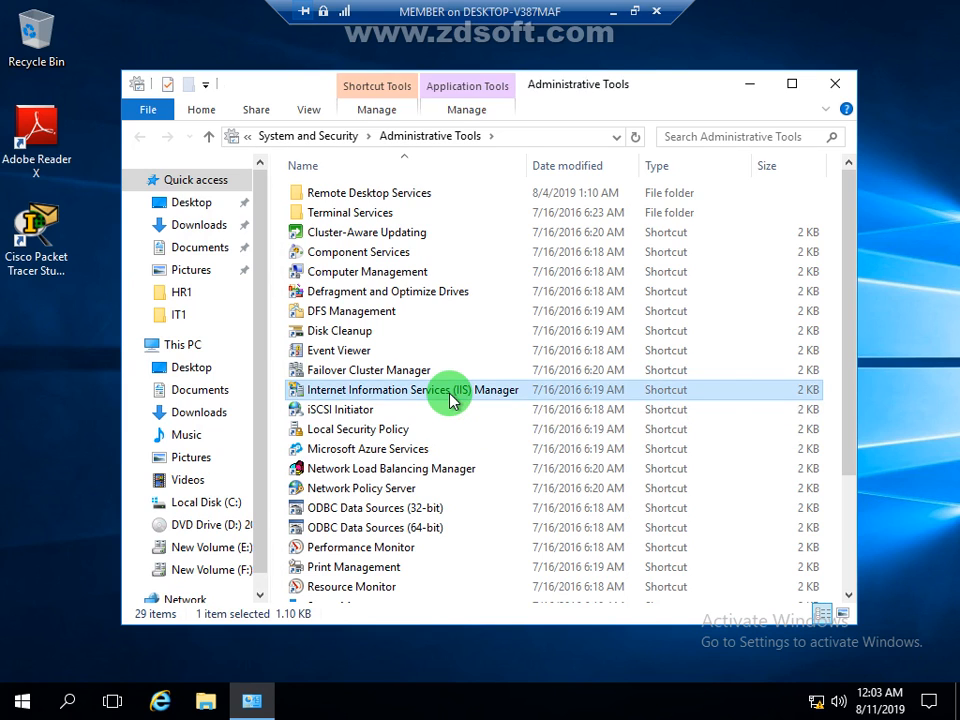
left_click(132, 181)
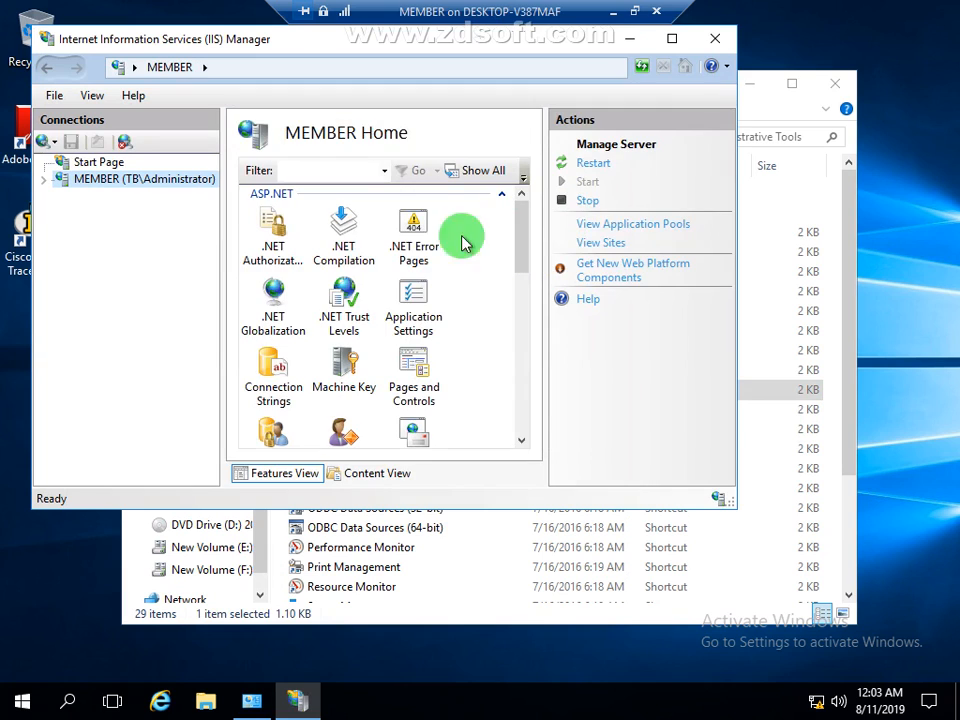
left_click(672, 40)
double_click(382, 373)
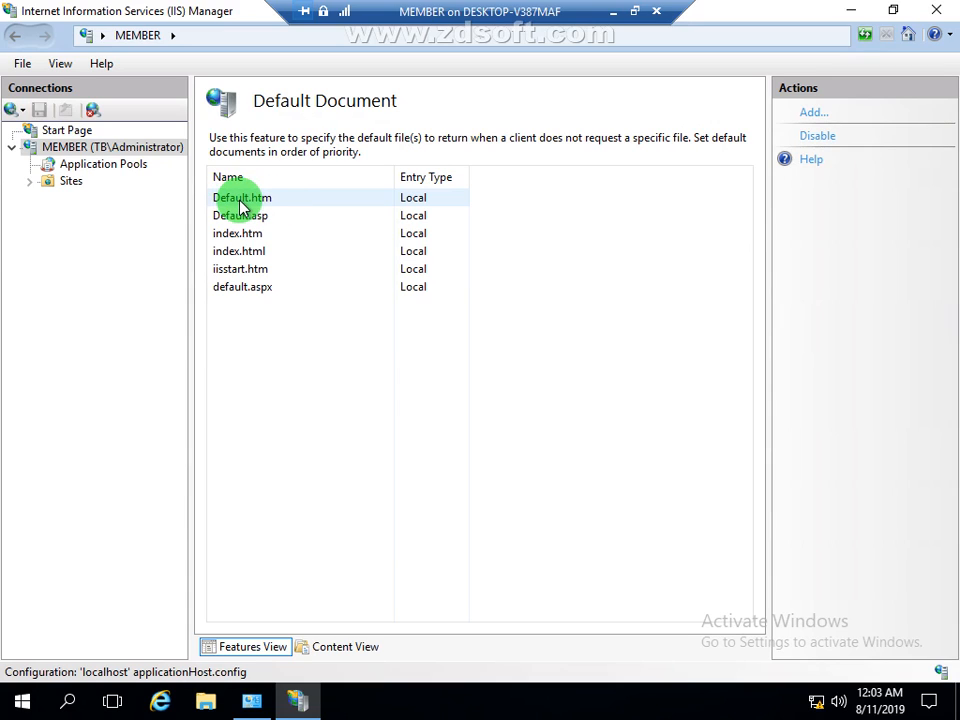
Add web.html as a default document for the MEMBER server, then close IIS Manager and Administrative Tools
left_click(810, 116)
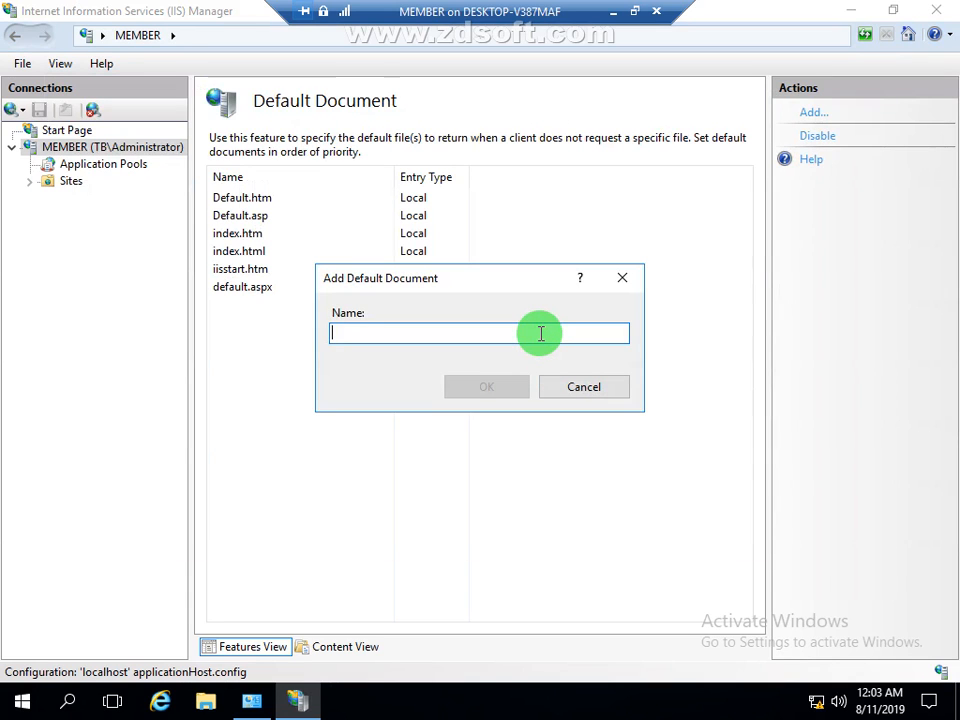
type("we")
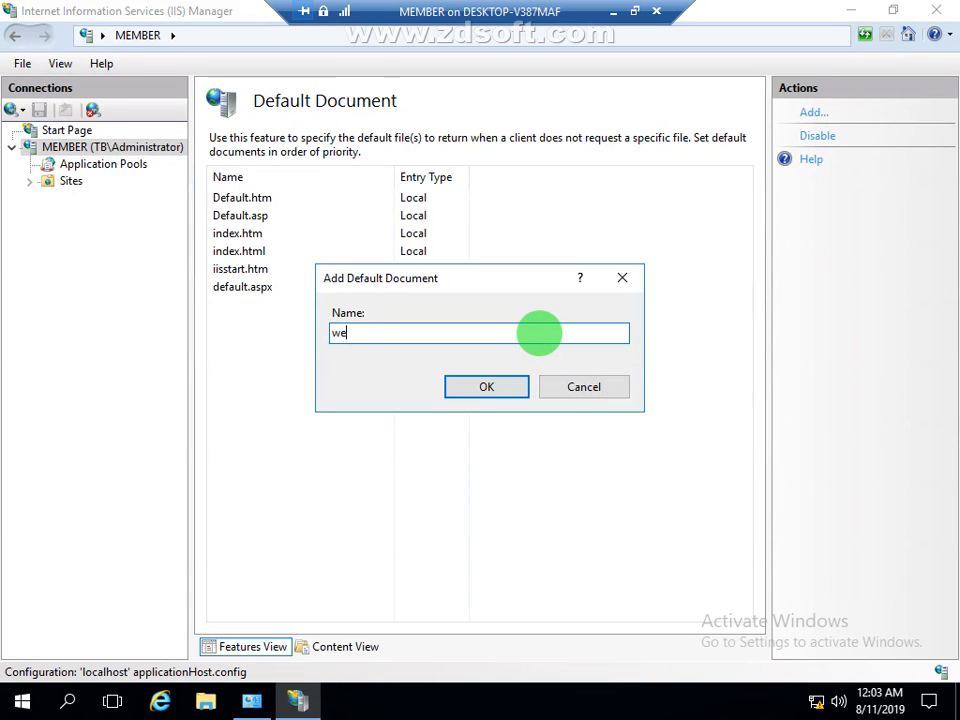
type("b.html")
left_click(488, 389)
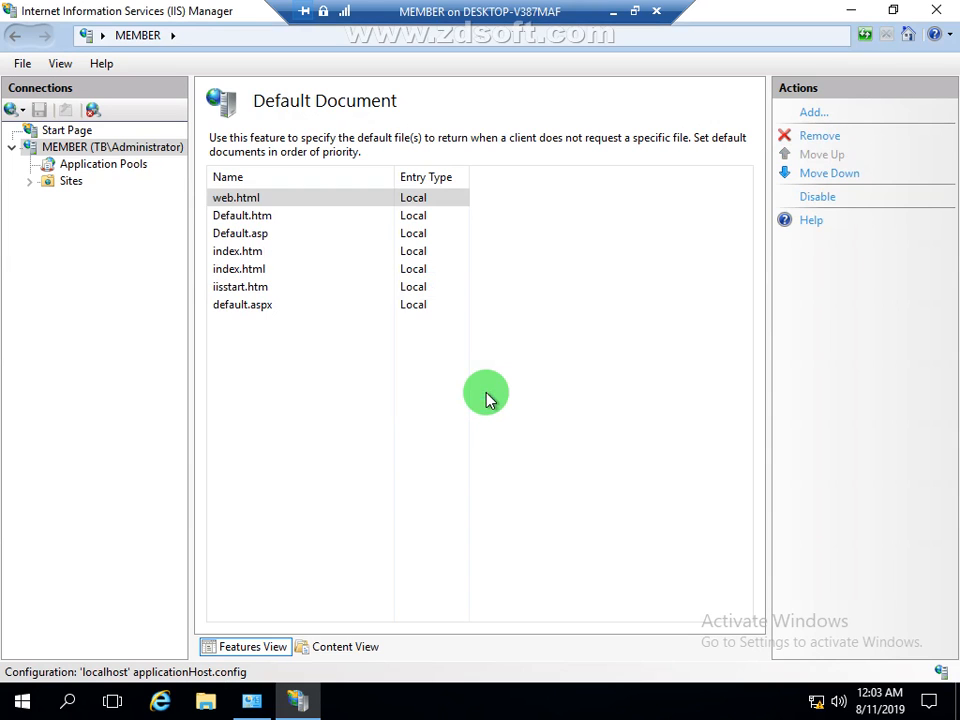
left_click(934, 17)
left_click(836, 83)
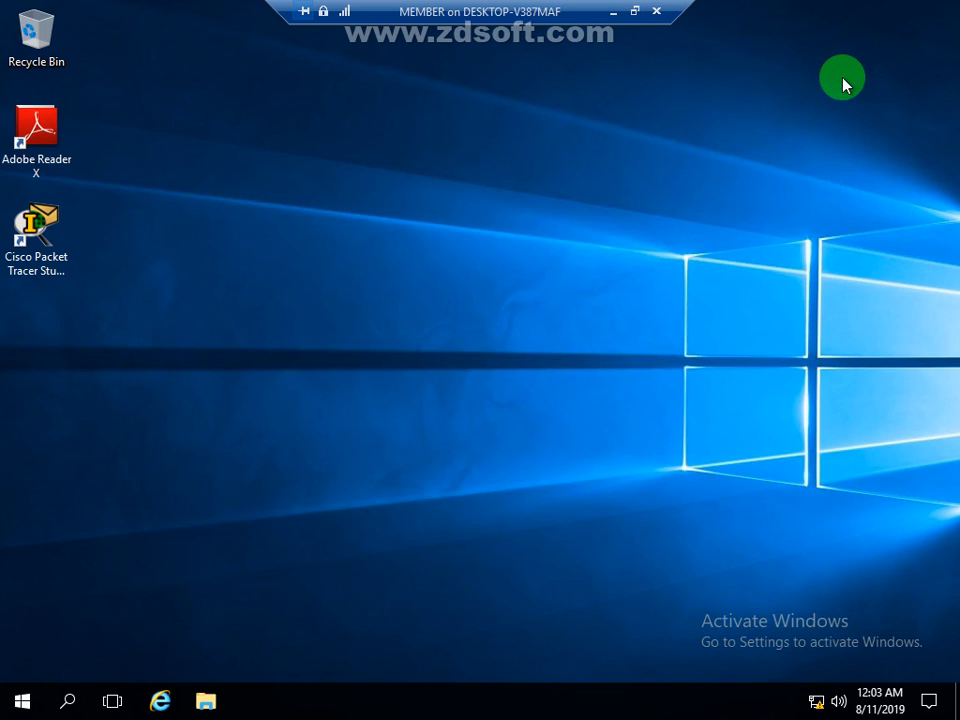
Browse to http:\\member in Internet Explorer to test the site, dismiss the add-on notification, and close the browser
left_click(160, 700)
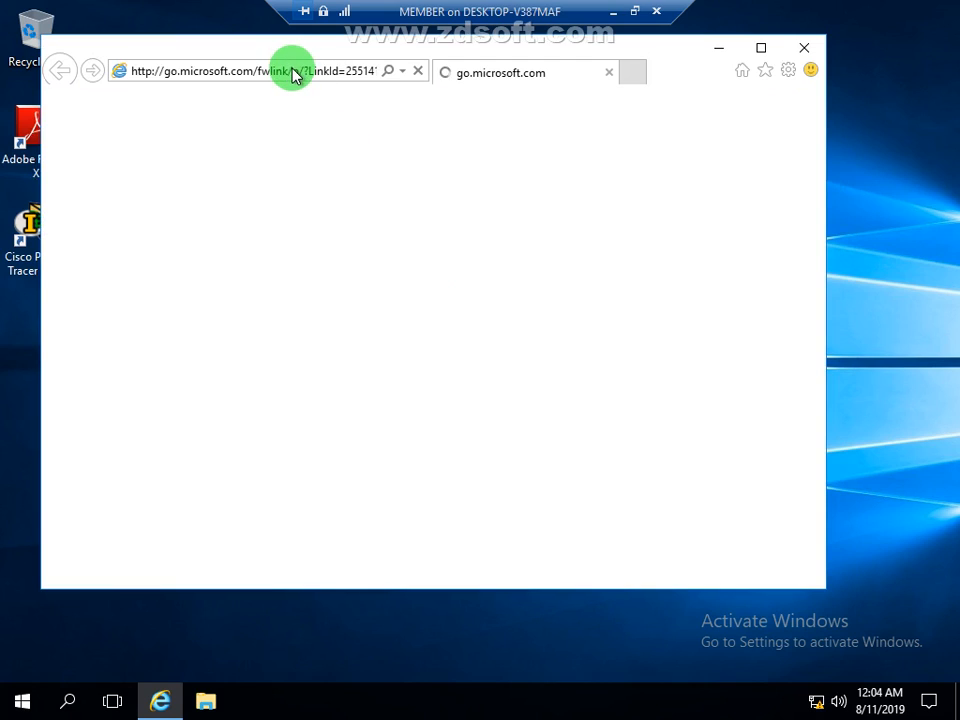
left_click(293, 68)
type("h")
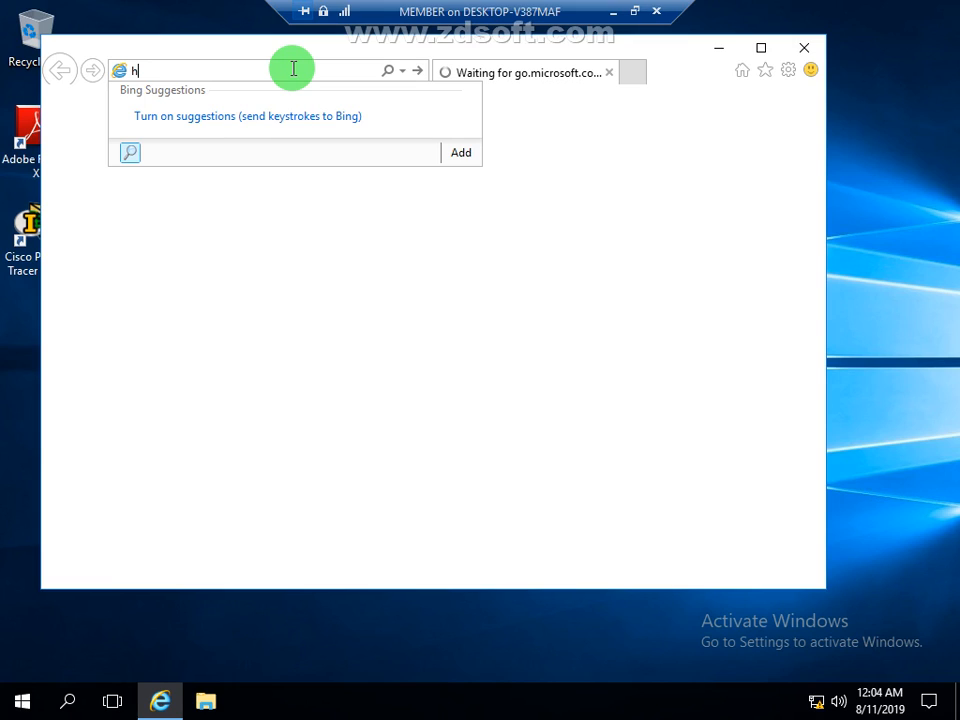
type("ttp:\\\\")
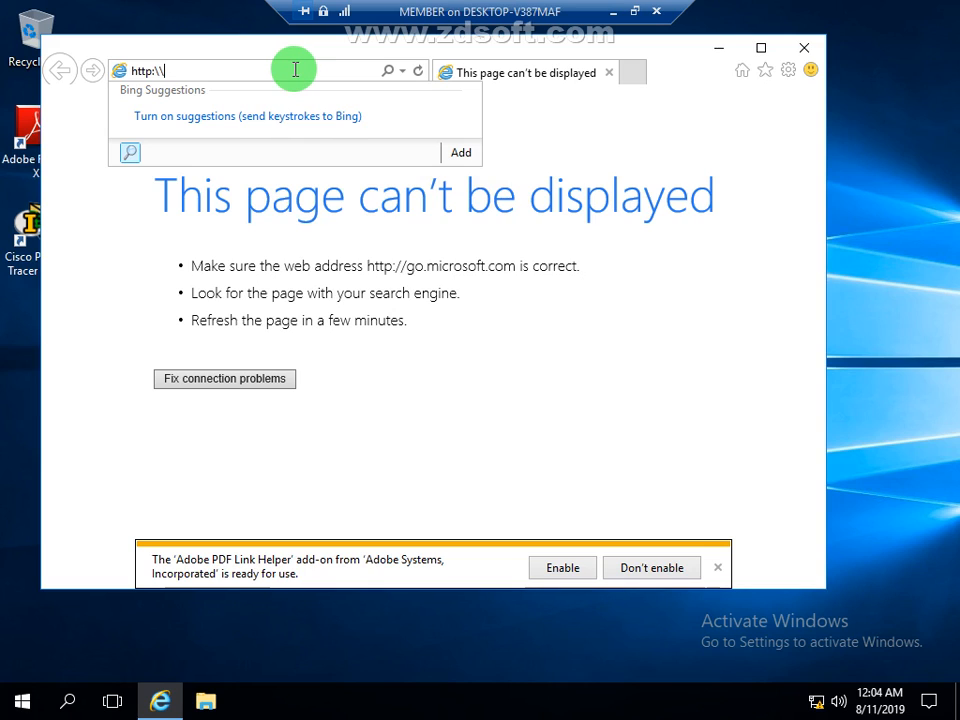
type("member")
key("Return")
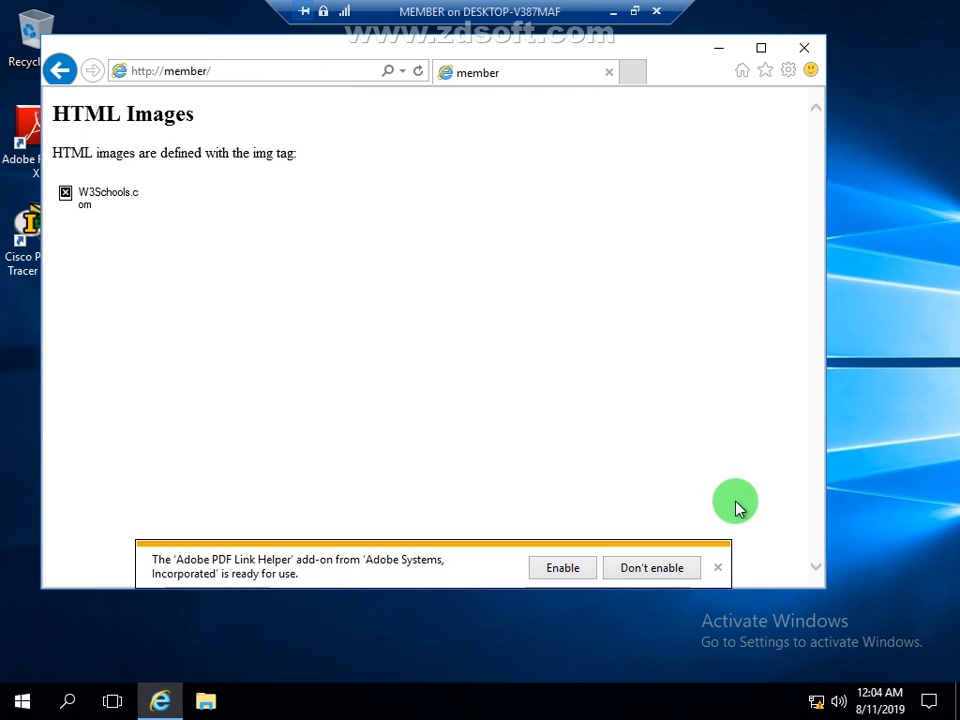
left_click(719, 571)
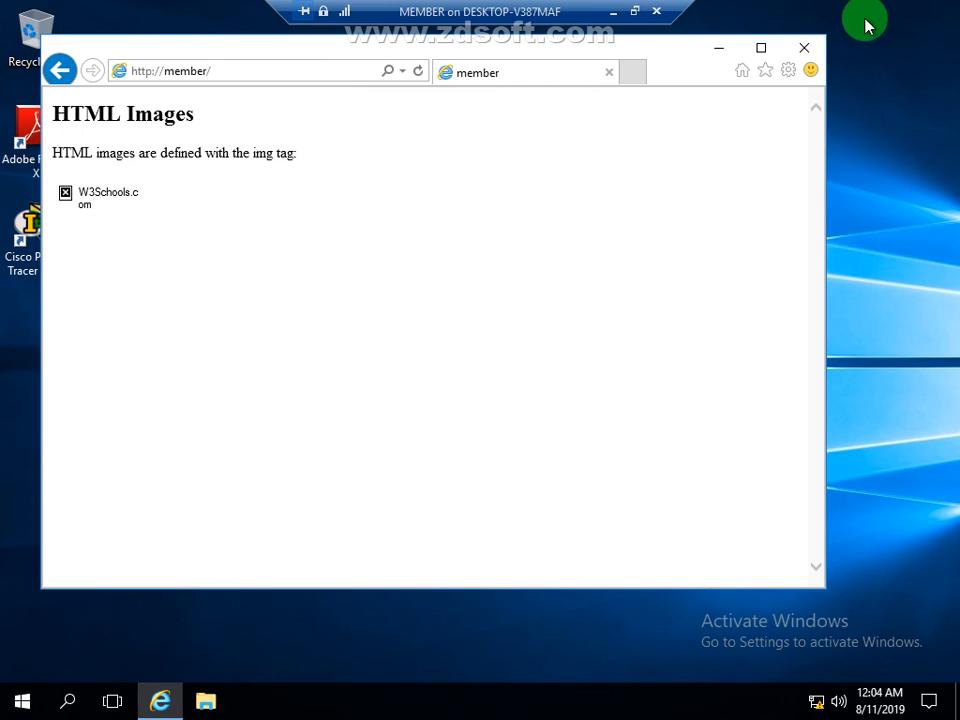
left_click(805, 48)
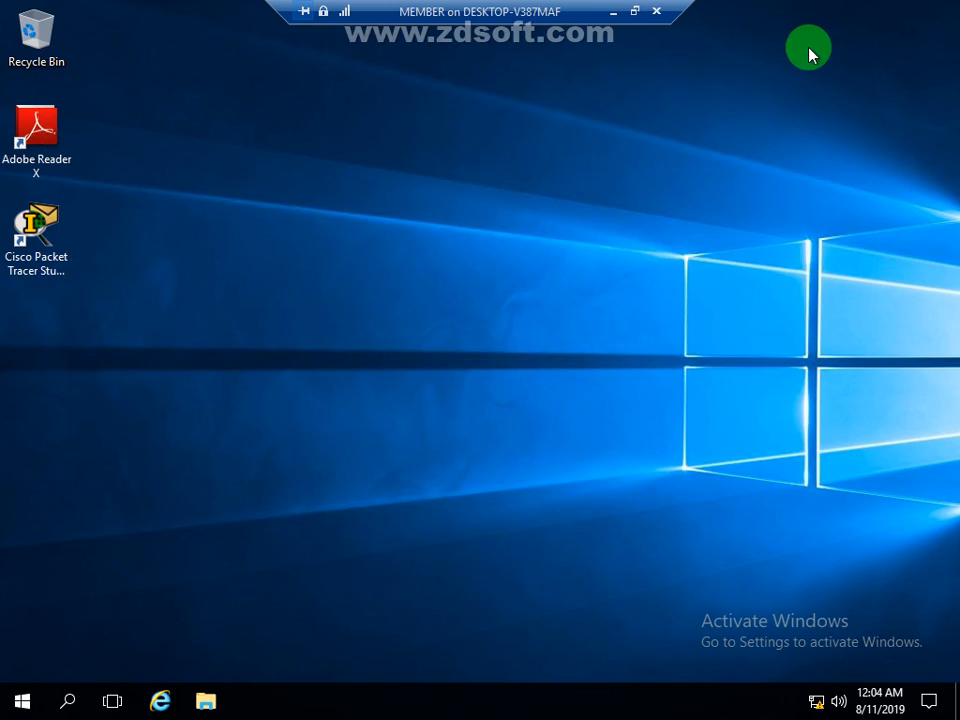
Minimise the MEMBER virtual machine, switch to member1, and close its completed Add Roles and Features Wizard
left_click(614, 11)
mouse_move(650, 705)
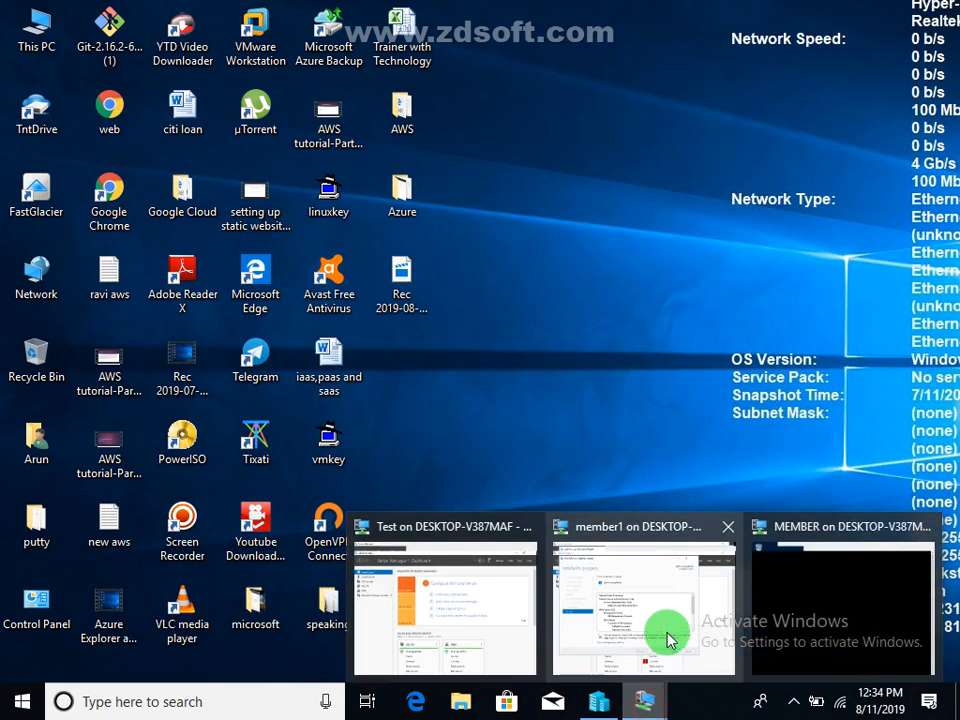
left_click(664, 621)
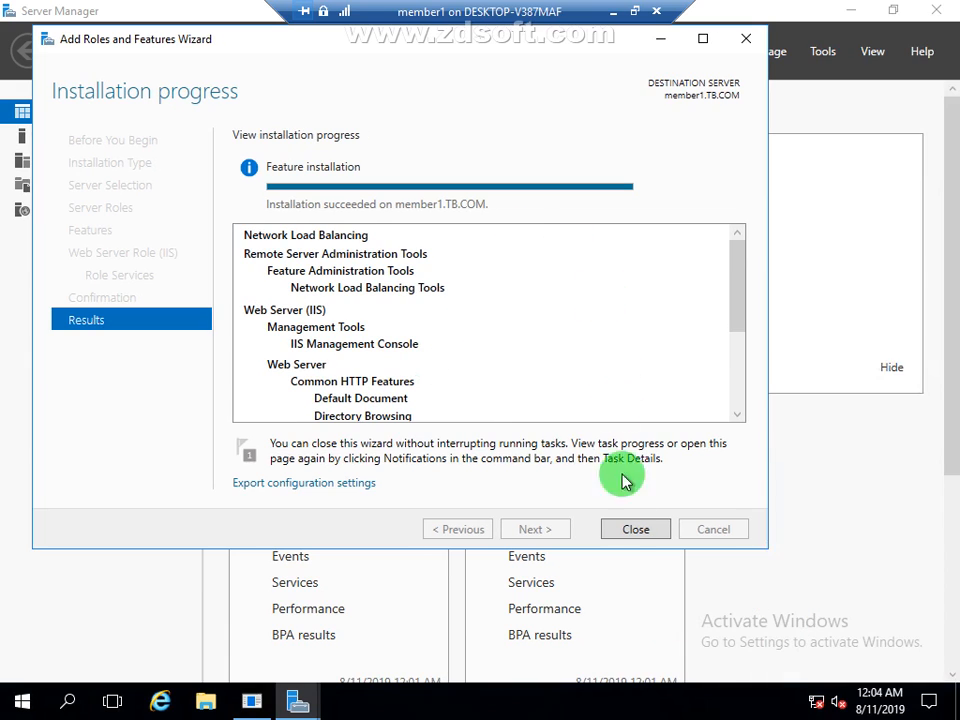
left_click(630, 530)
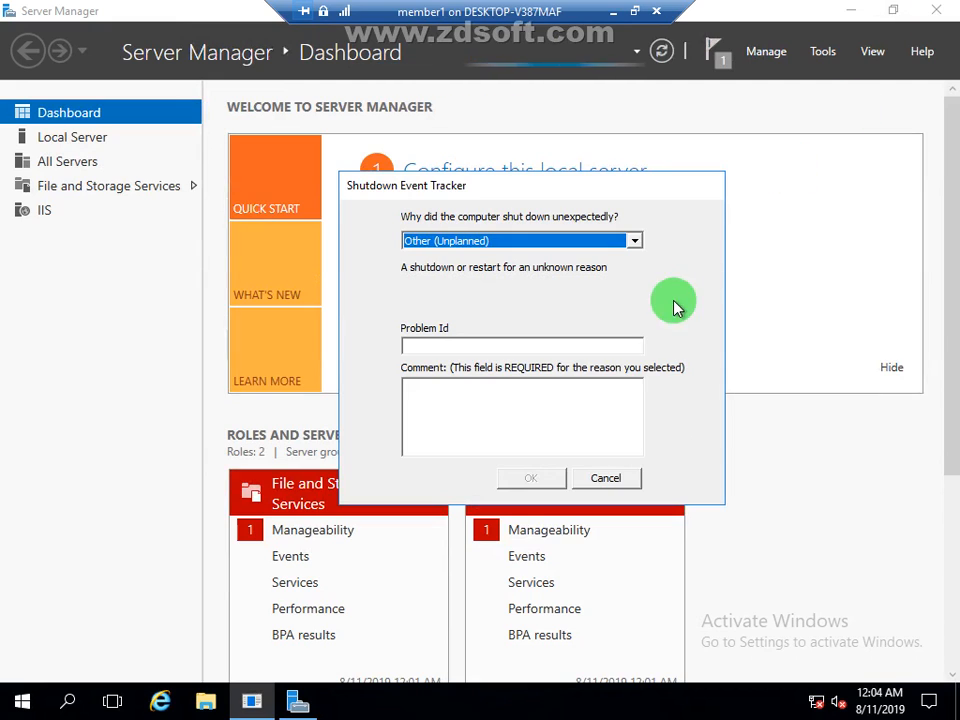
Dismiss the Shutdown Event Tracker, close Server Manager, and launch Internet Explorer with its initial setup postponed
left_click(605, 481)
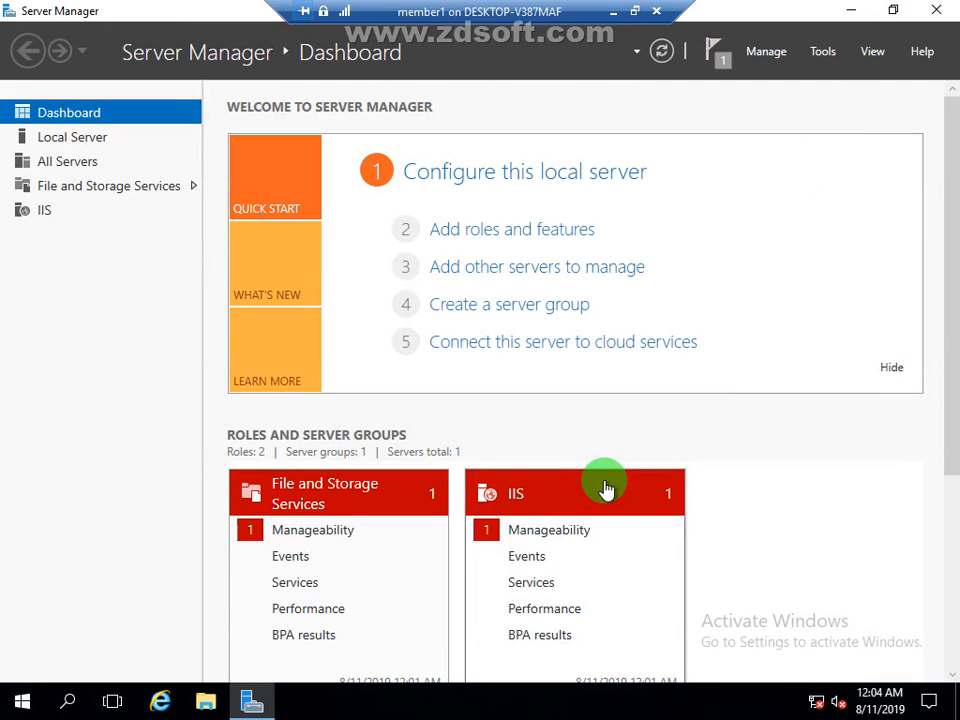
left_click(936, 10)
left_click(158, 700)
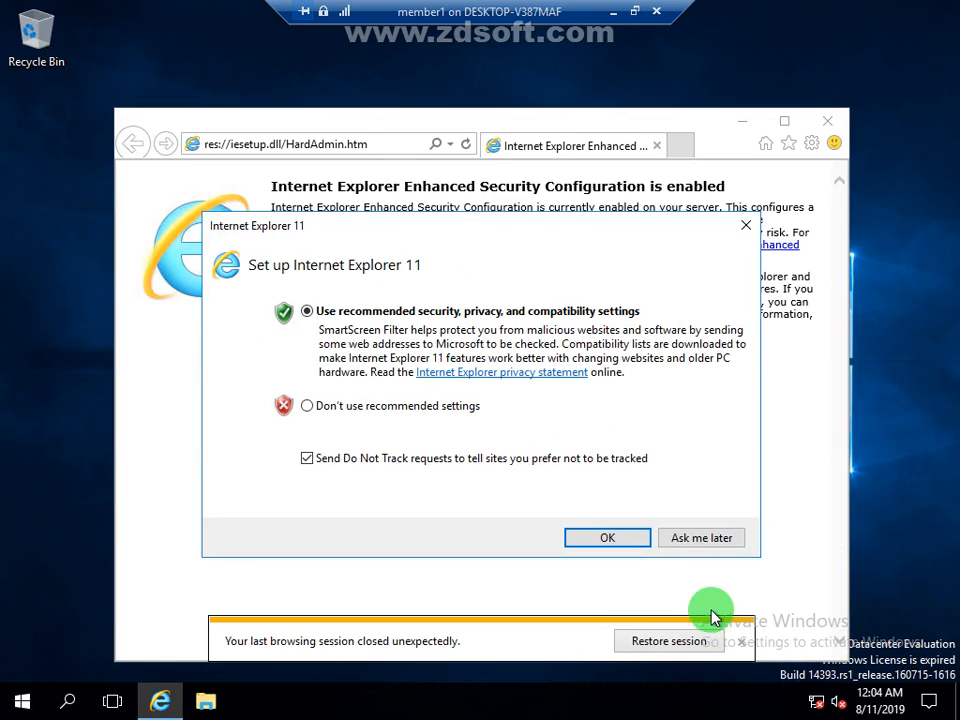
left_click(693, 545)
Browse to http:\\member1 to test the default site on member1, and close the browser
left_click(348, 145)
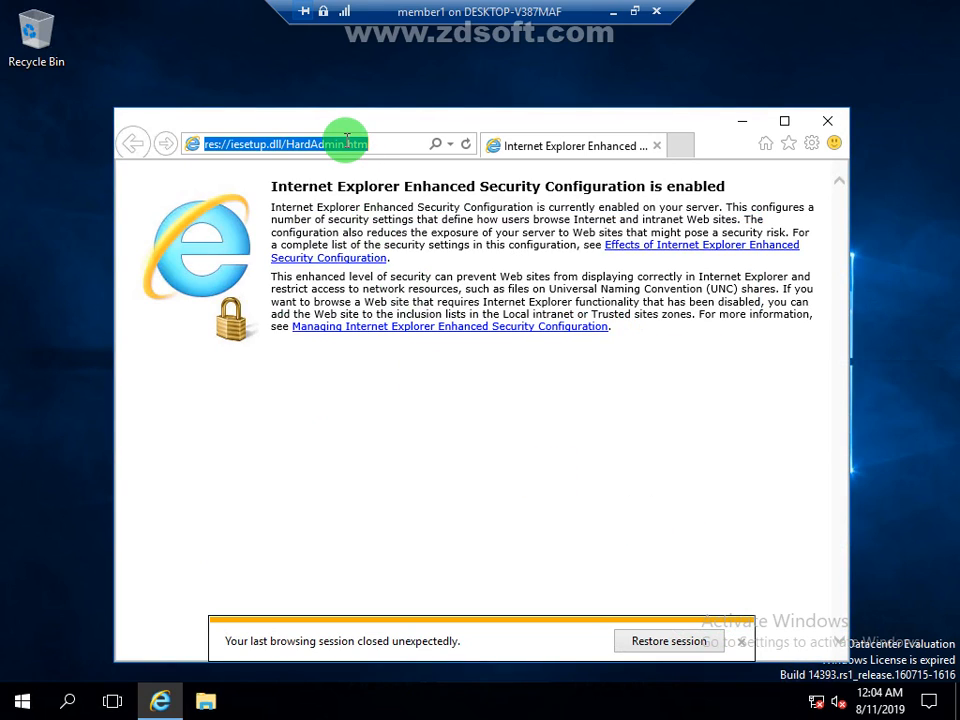
type("http")
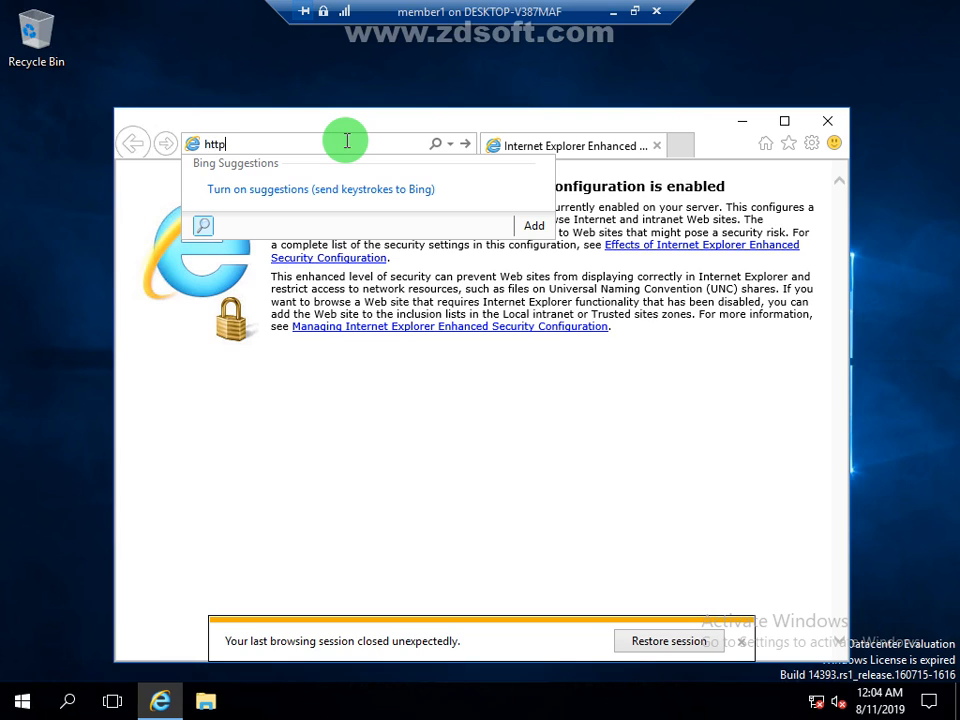
type(":\\\\member1")
key("Return")
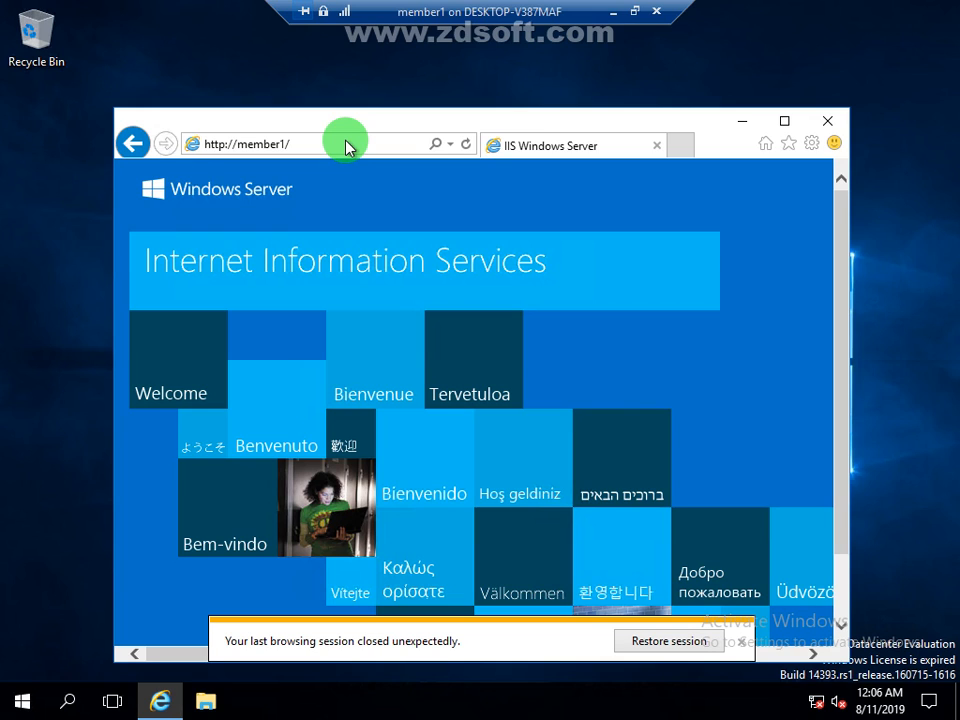
left_click(827, 121)
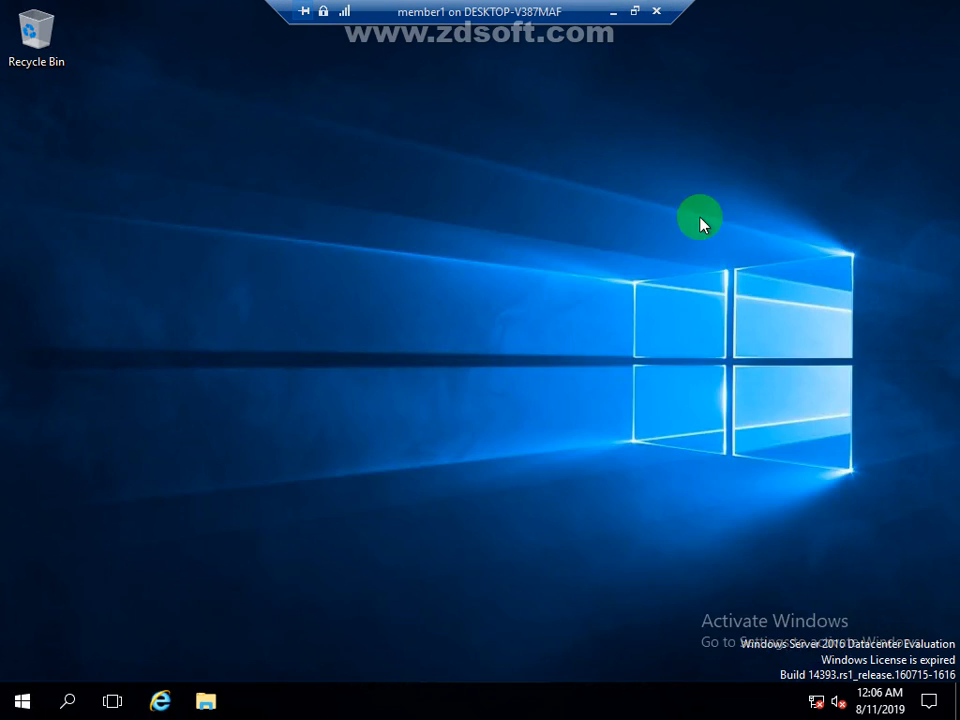
Minimise the member1 virtual machine, copy the web file from the host desktop, and return to member1
left_click(611, 12)
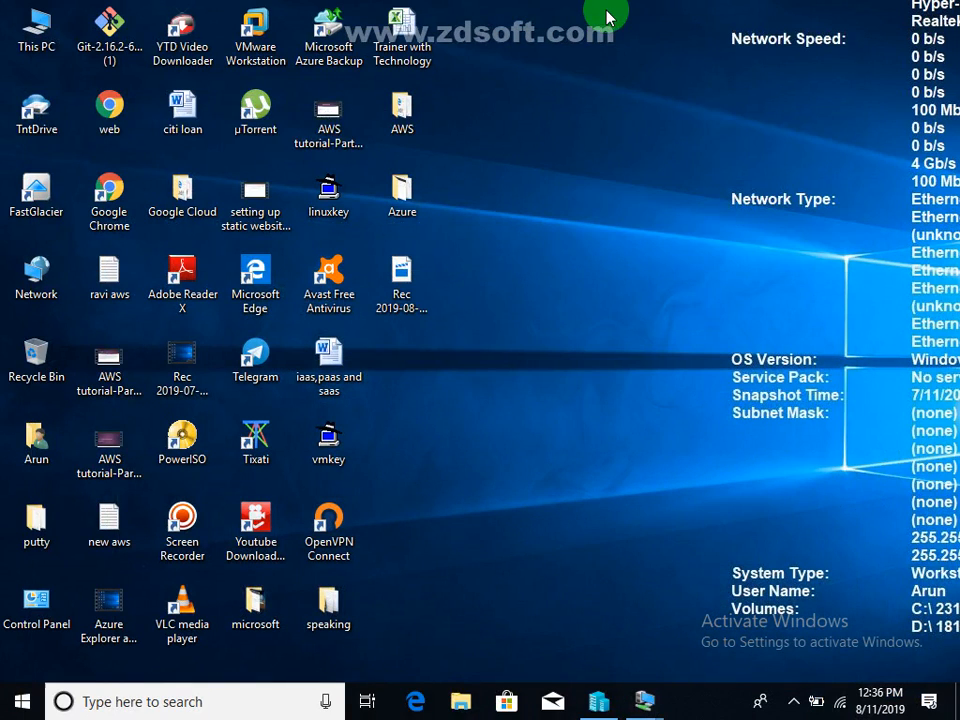
right_click(111, 123)
left_click(172, 344)
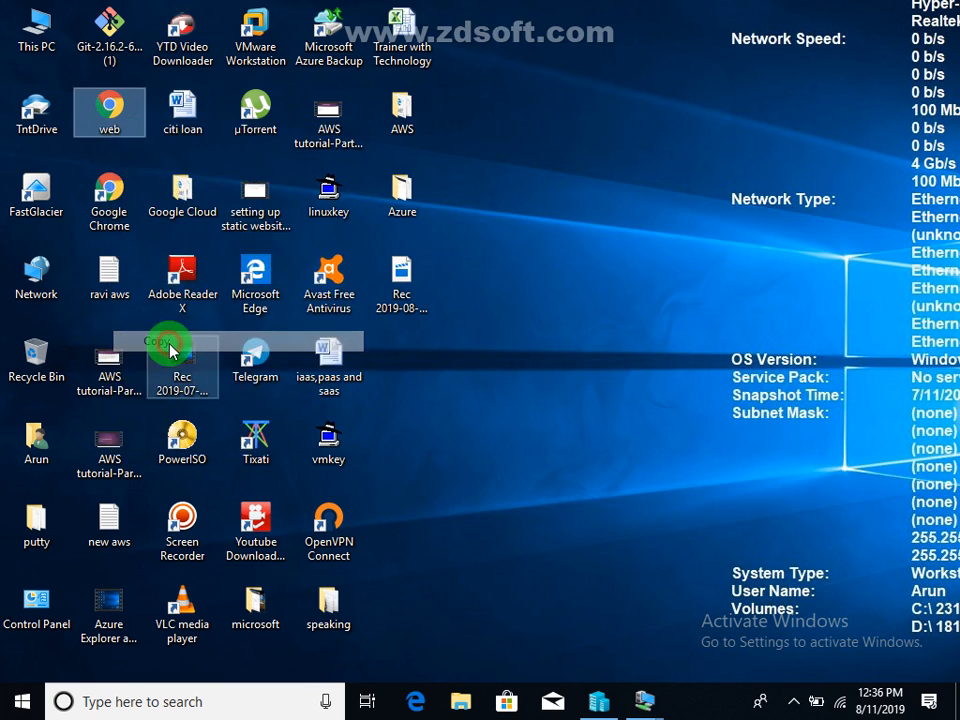
mouse_move(646, 706)
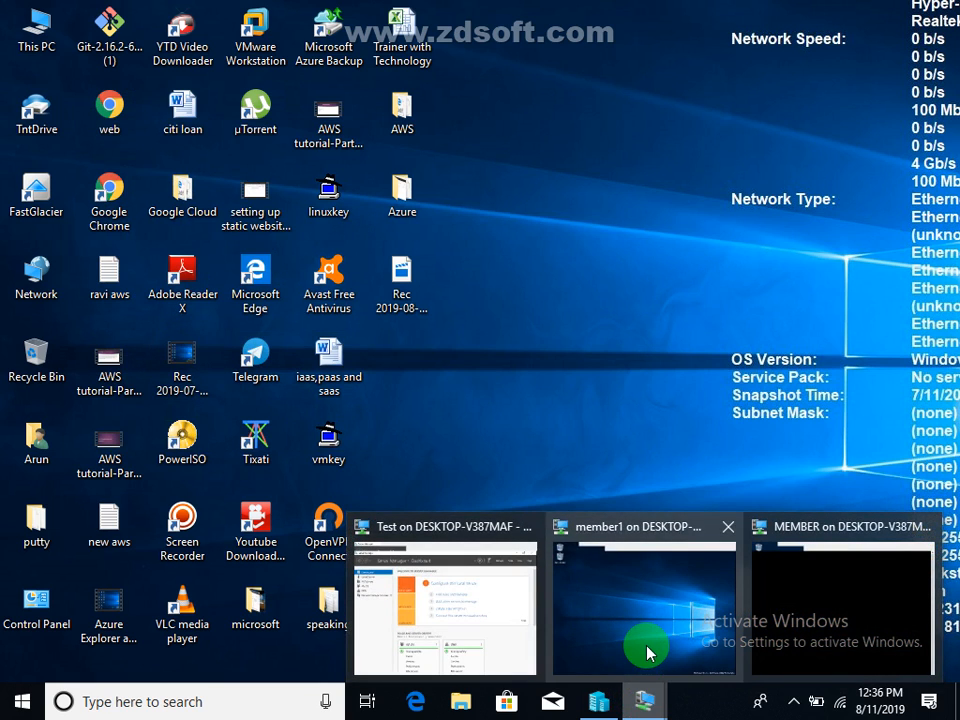
left_click(647, 650)
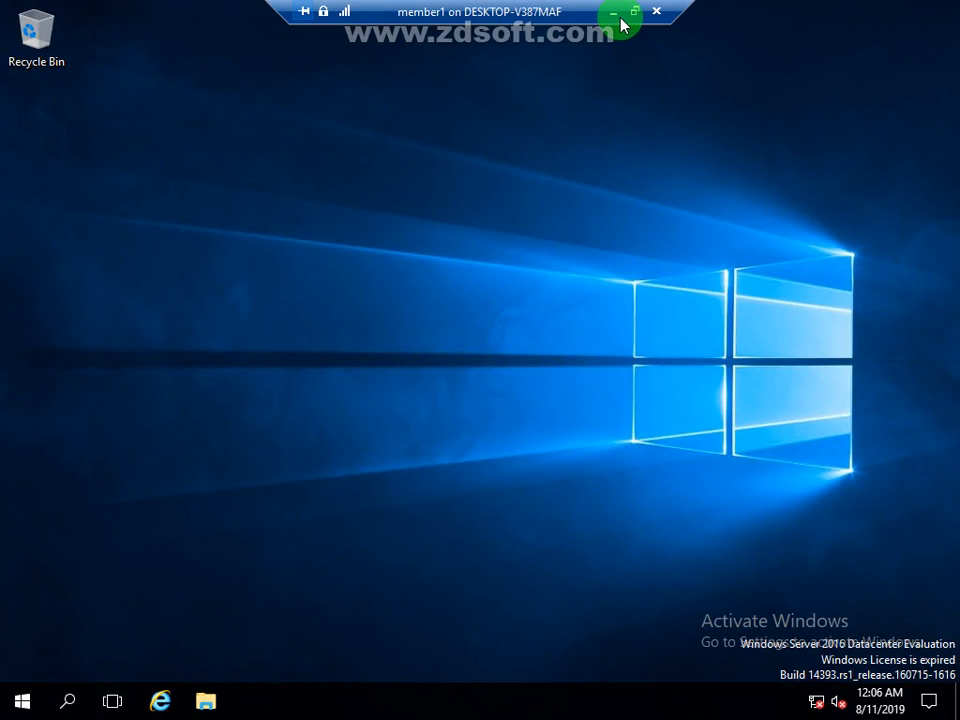
Paste the copied web file into C:\inetpub\wwwroot on member1 using File Explorer
left_click(213, 700)
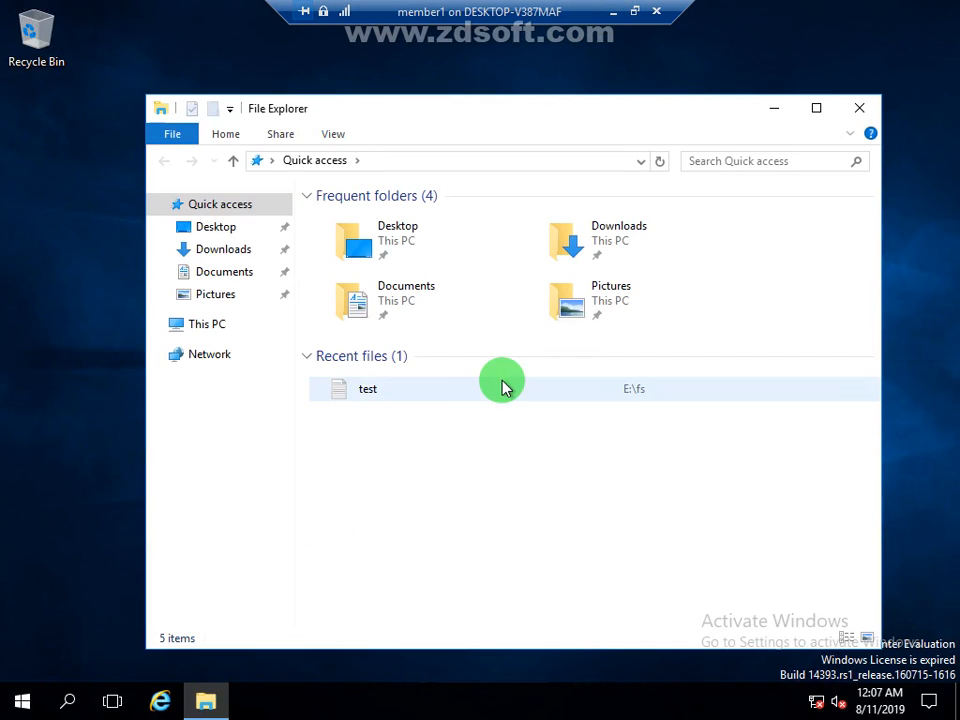
left_click(224, 340)
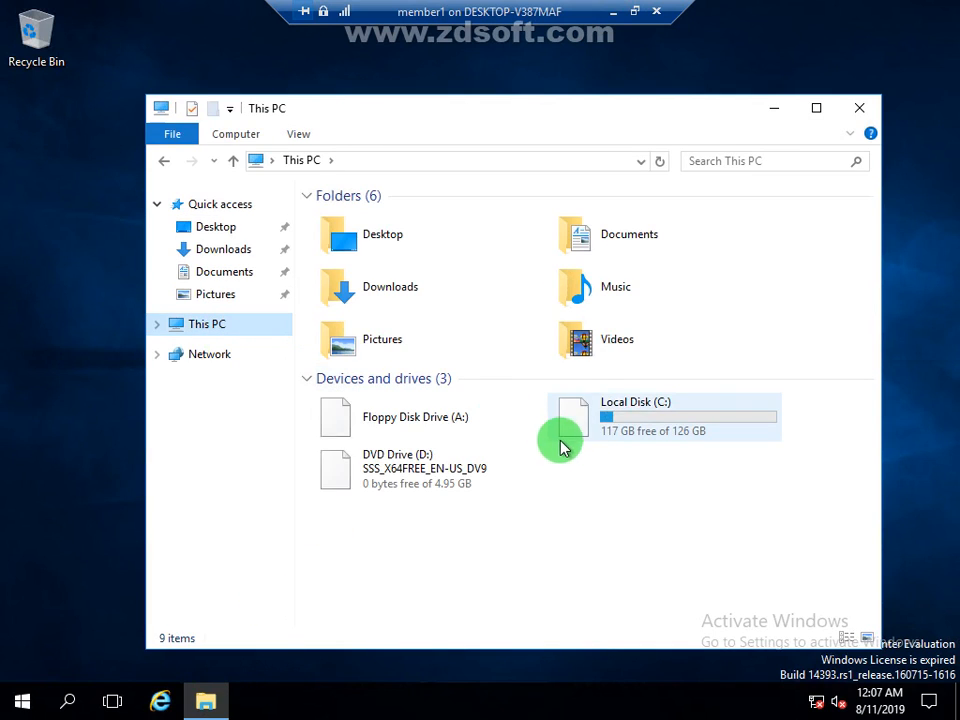
double_click(632, 416)
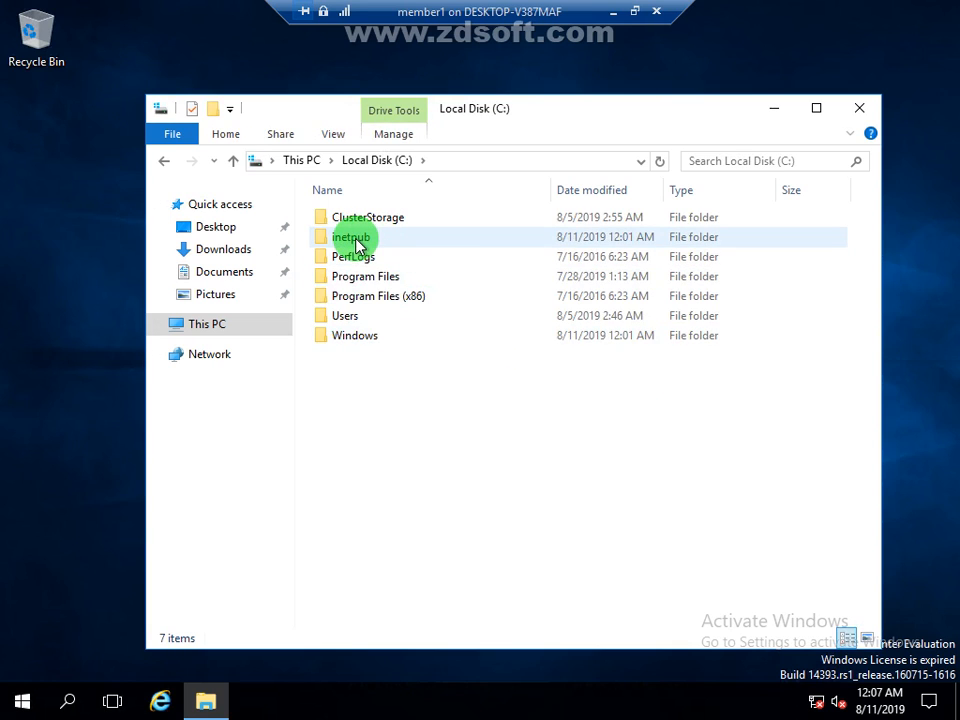
double_click(356, 246)
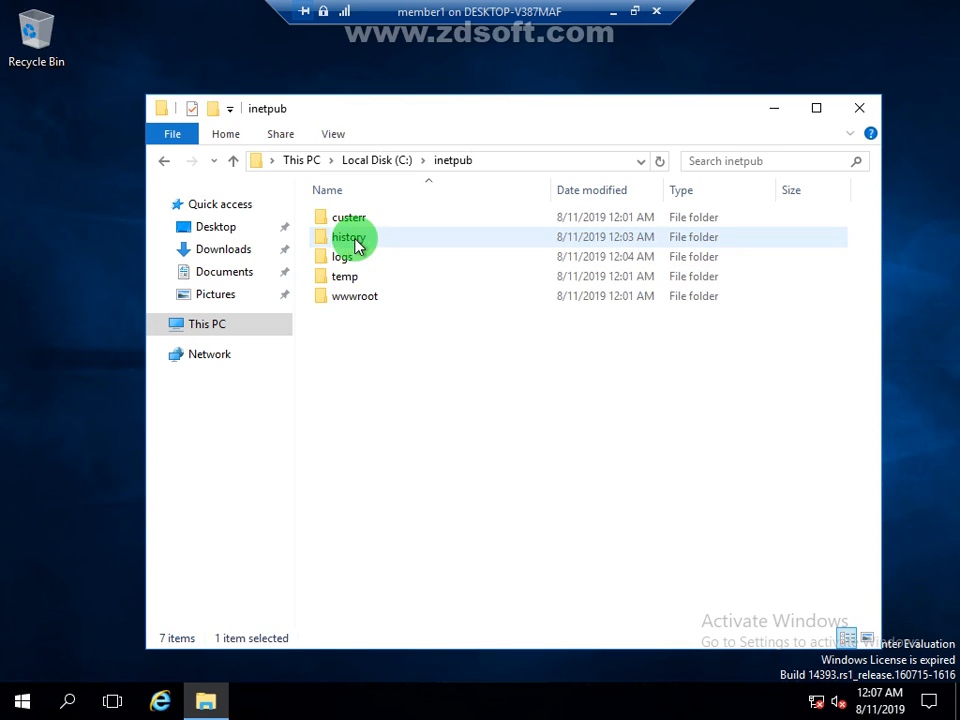
double_click(358, 311)
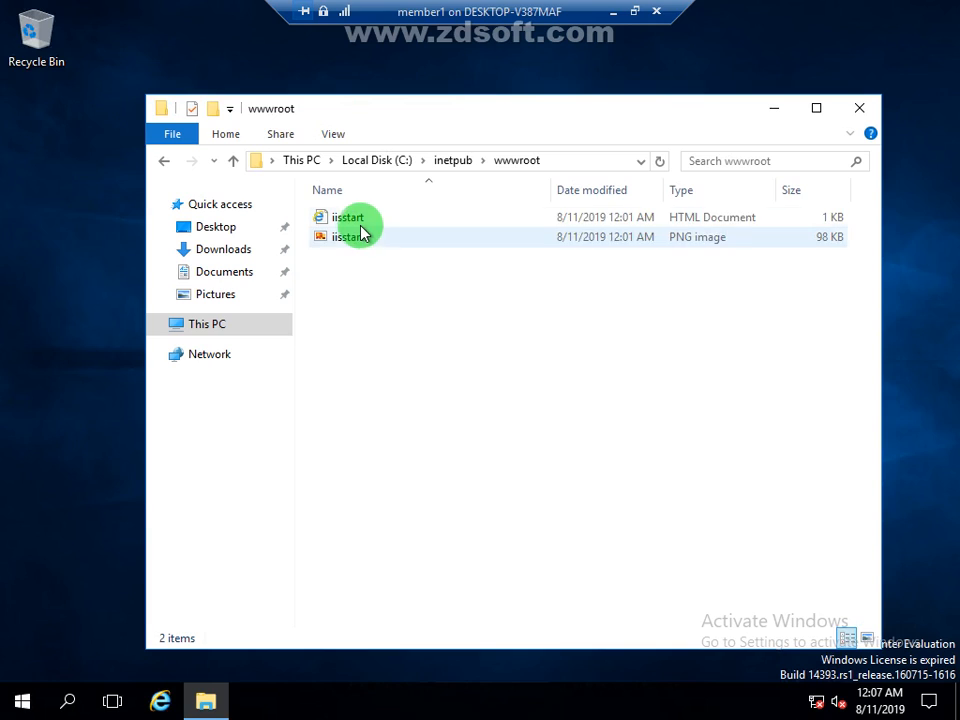
right_click(395, 323)
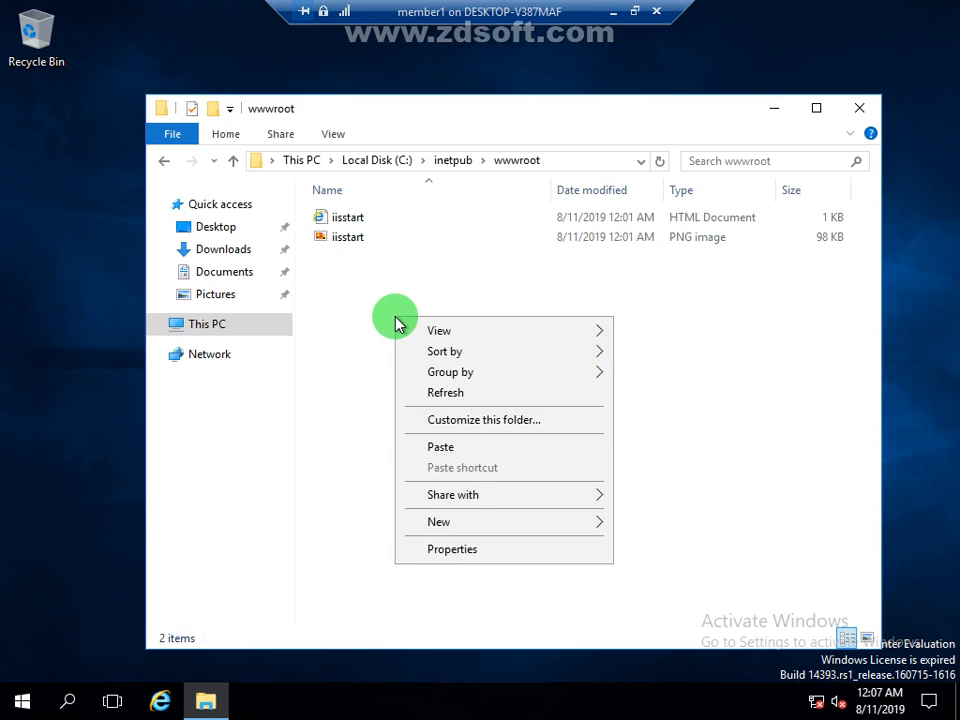
left_click(459, 455)
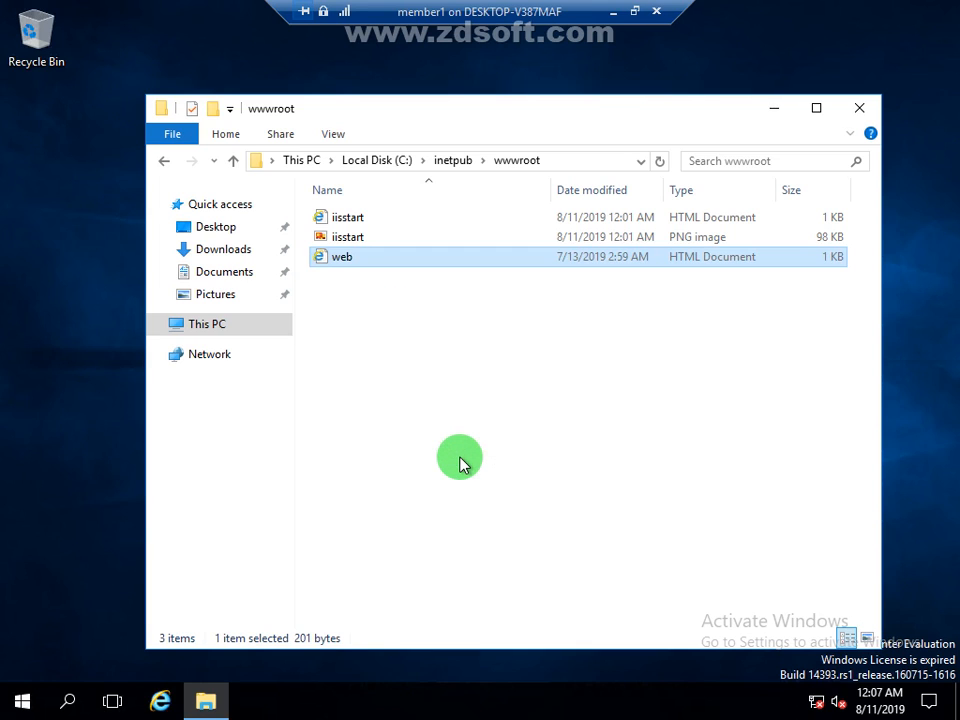
Open Internet Explorer on member1 and browse to http:\\member1 to test which page is served
left_click(160, 699)
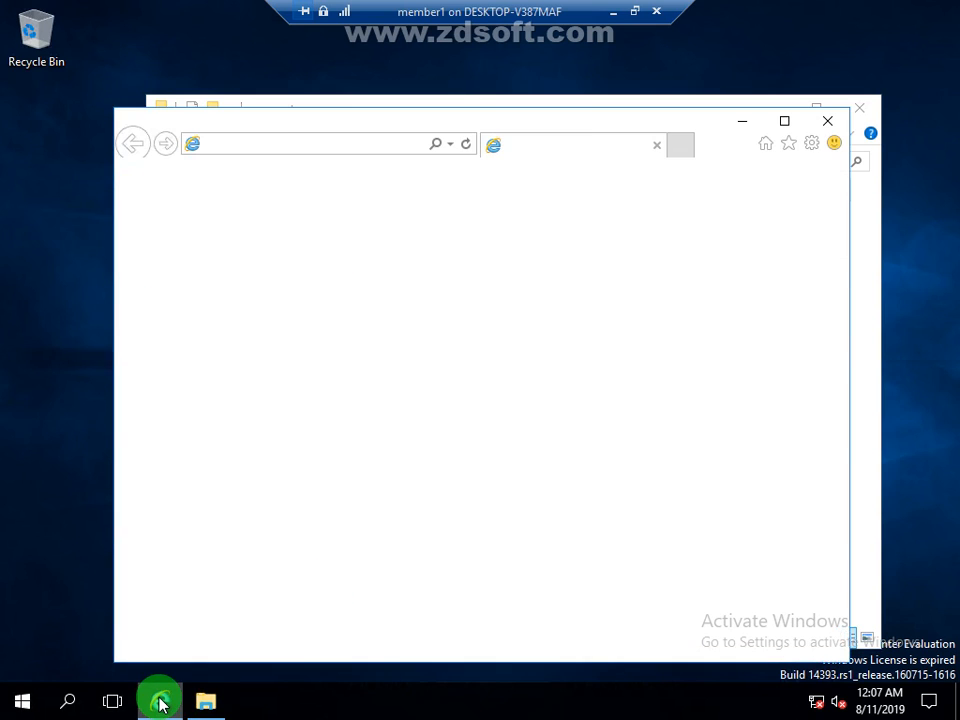
left_click(328, 145)
type("http")
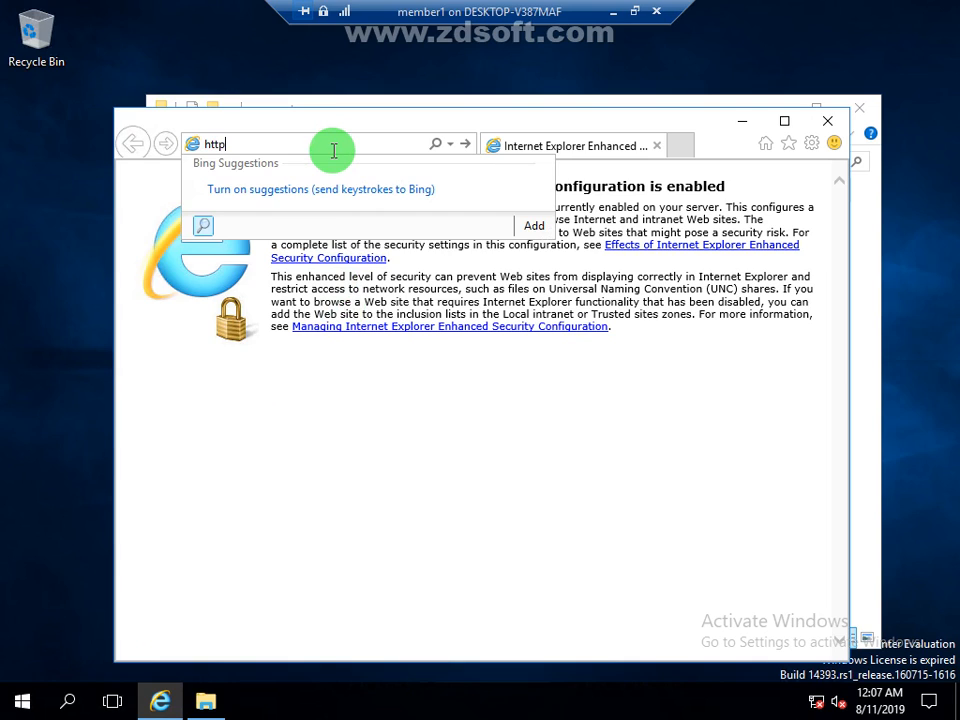
type(":\\\\member1")
key("Return")
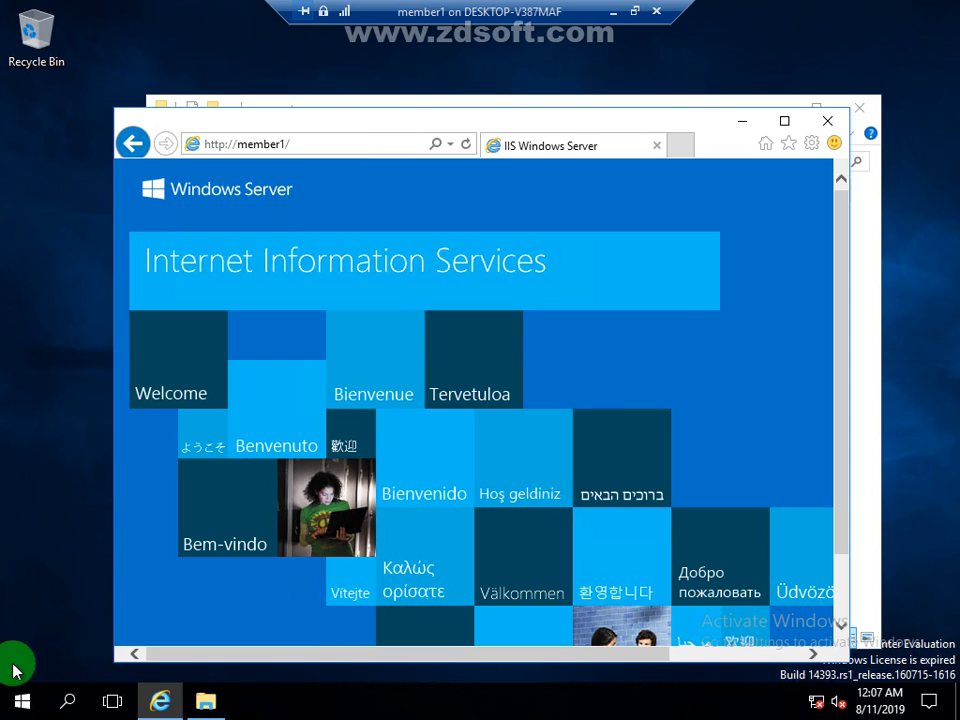
Launch IIS Manager from the Windows Administrative Tools, select the MEMBER1 server, and maximise the window
left_click(23, 706)
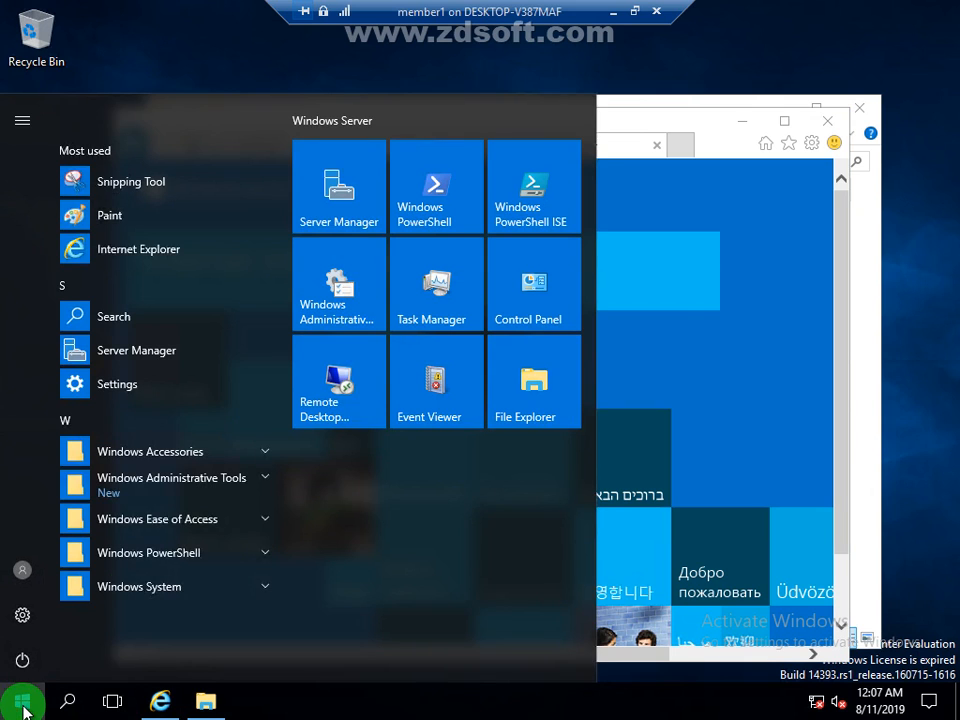
left_click(339, 300)
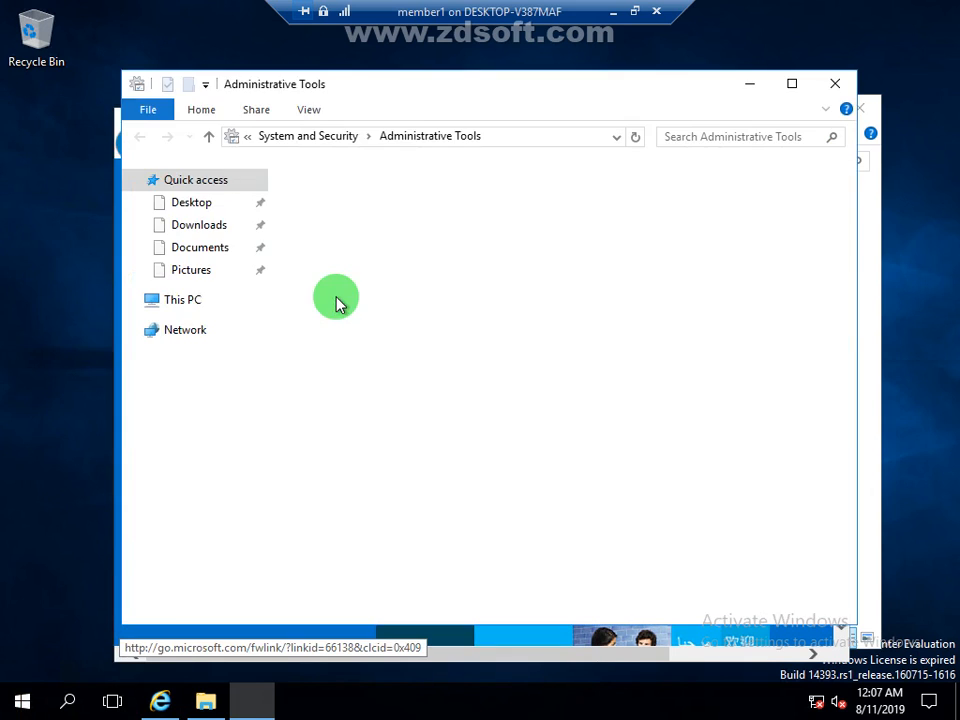
double_click(410, 352)
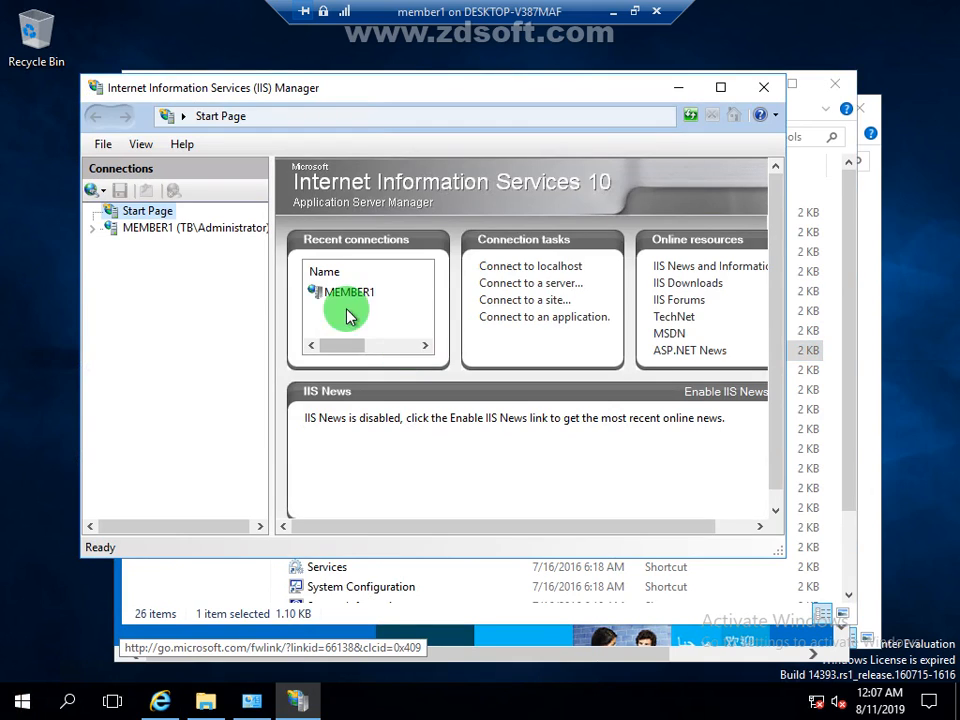
left_click(212, 234)
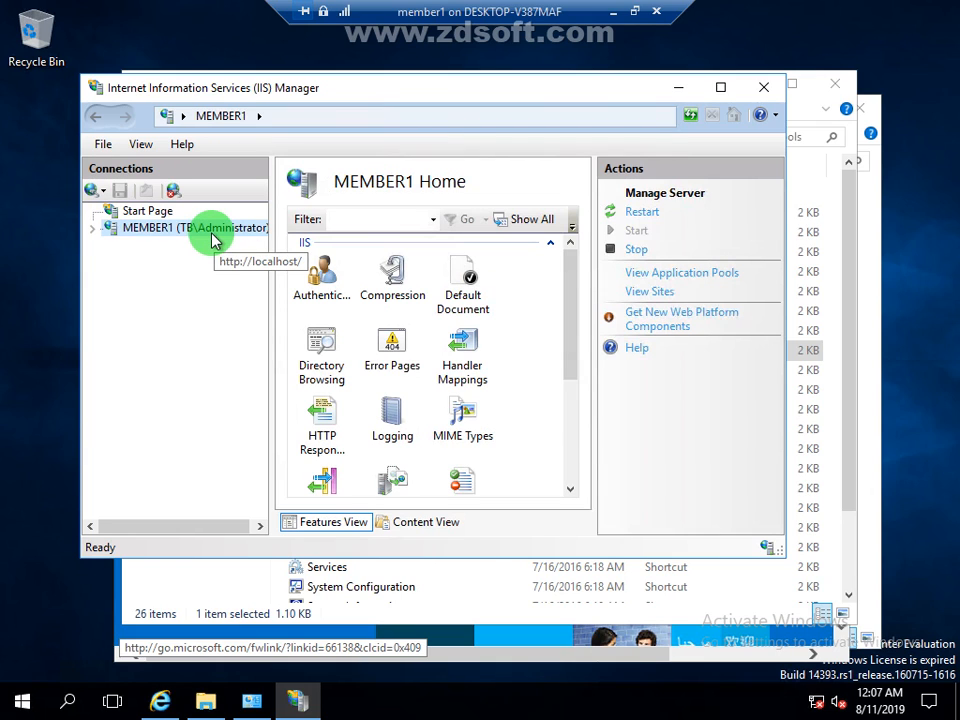
left_click(720, 88)
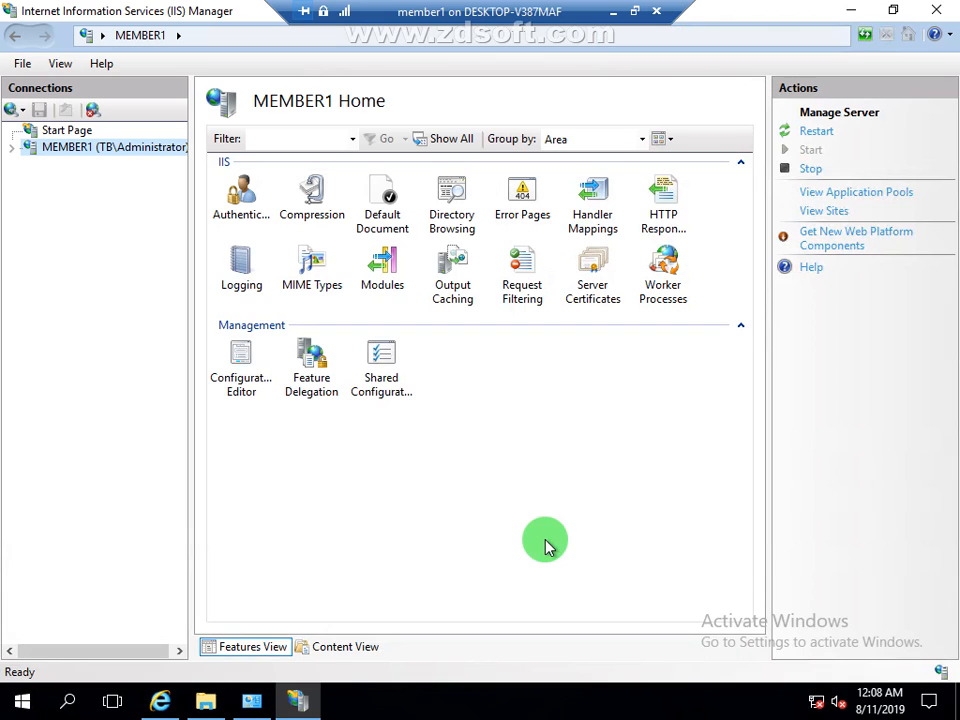
Bring the Administrative Tools window back to the front and close it, leaving IIS Manager open
left_click(21, 700)
left_click(322, 285)
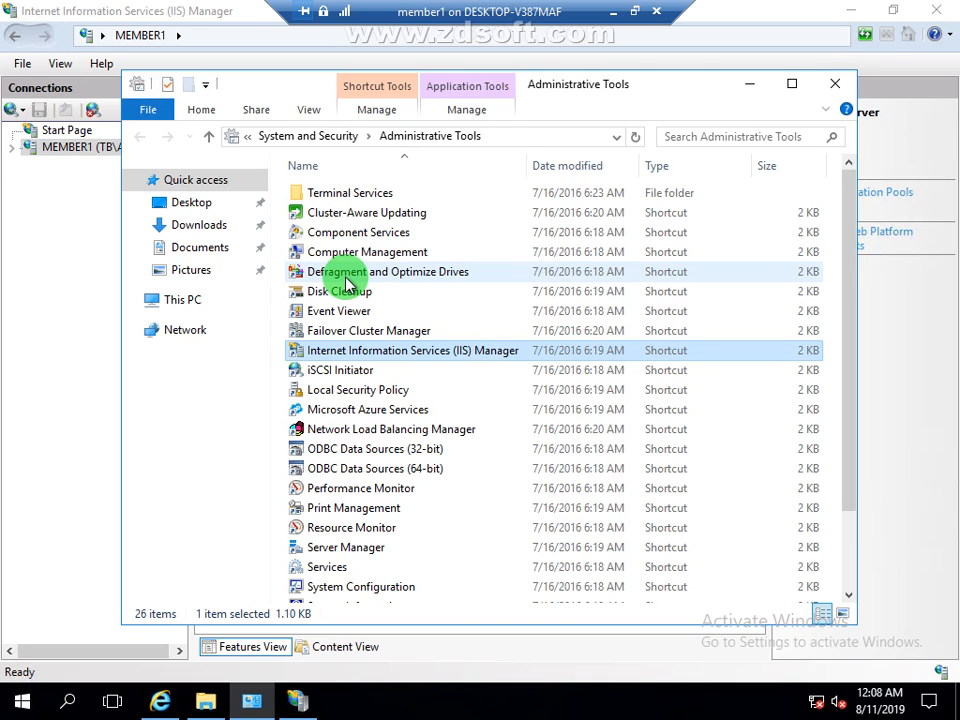
left_click(832, 85)
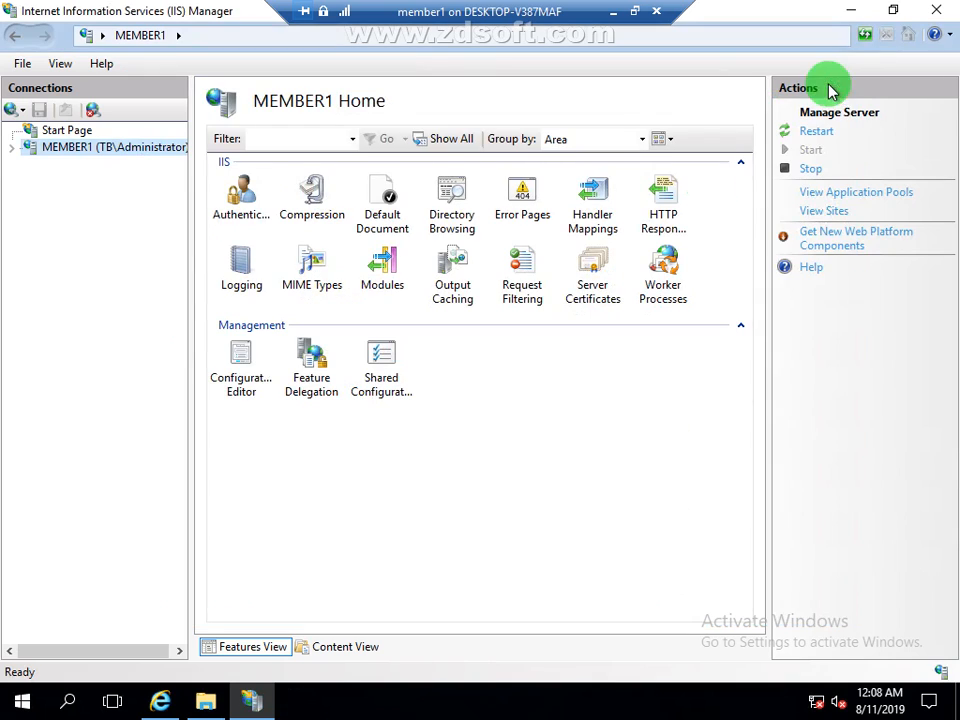
Add web.html as a default document for the MEMBER1 server, and close IIS Manager
double_click(408, 222)
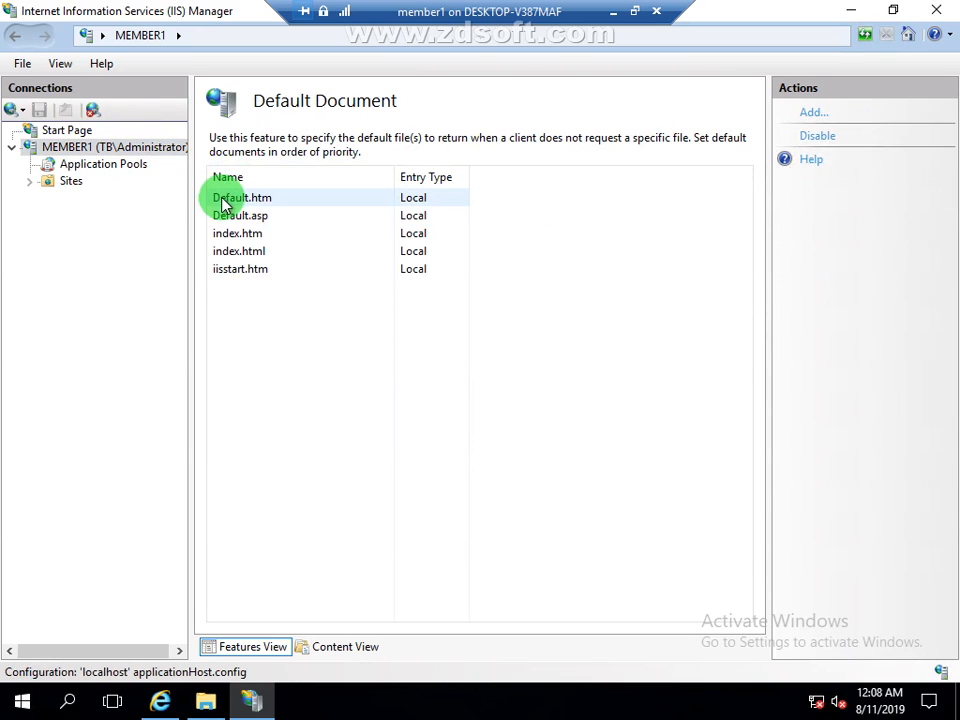
left_click(808, 116)
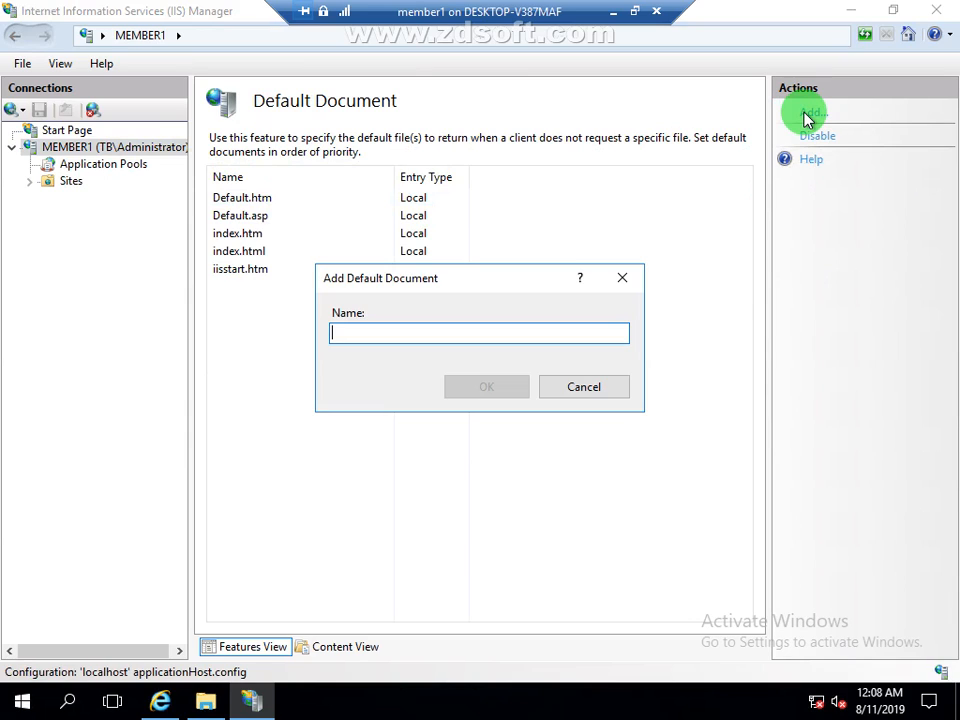
type("we")
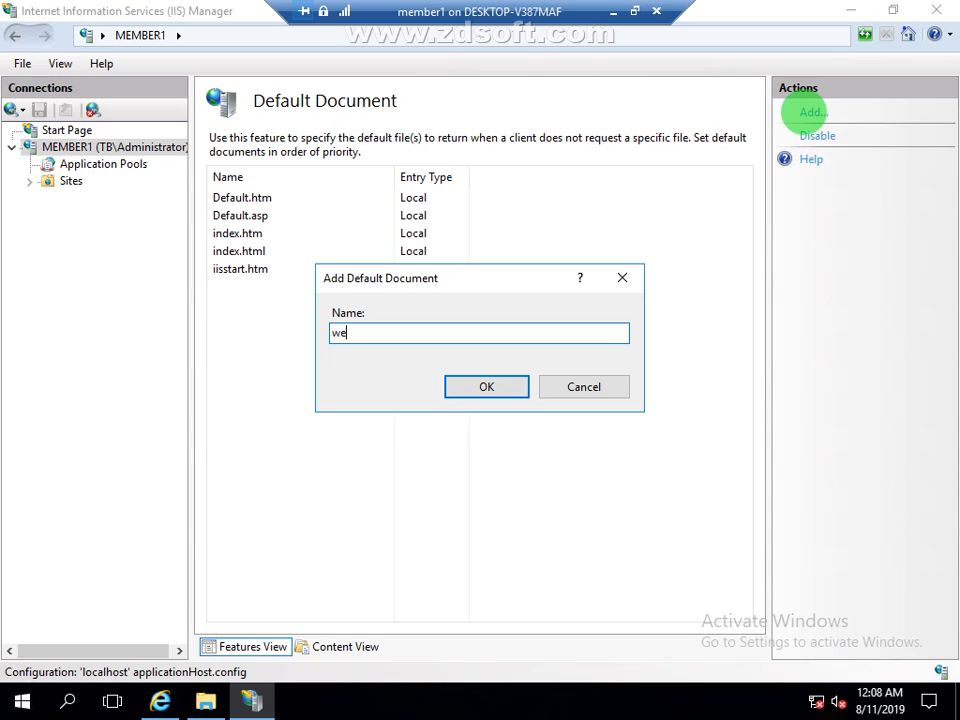
type("b.html")
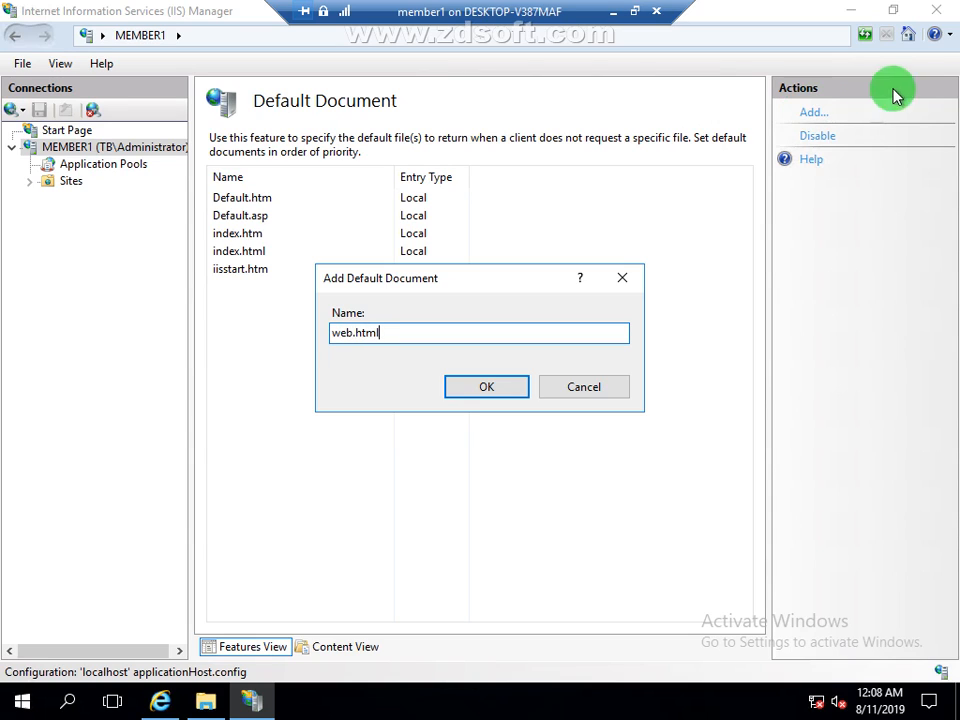
left_click(504, 392)
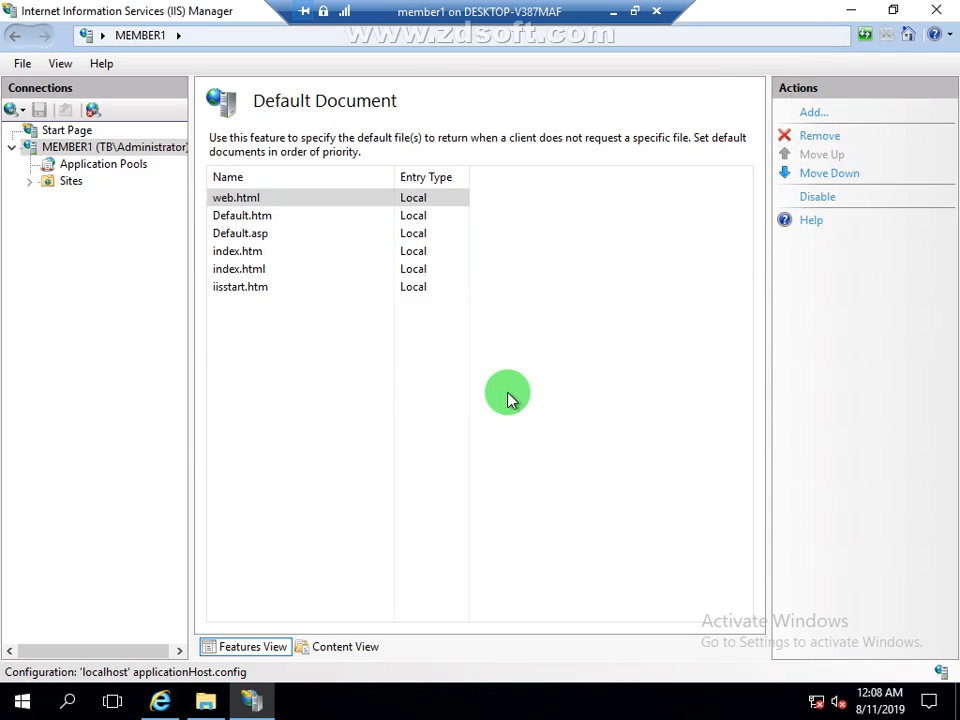
left_click(936, 10)
left_click(407, 144)
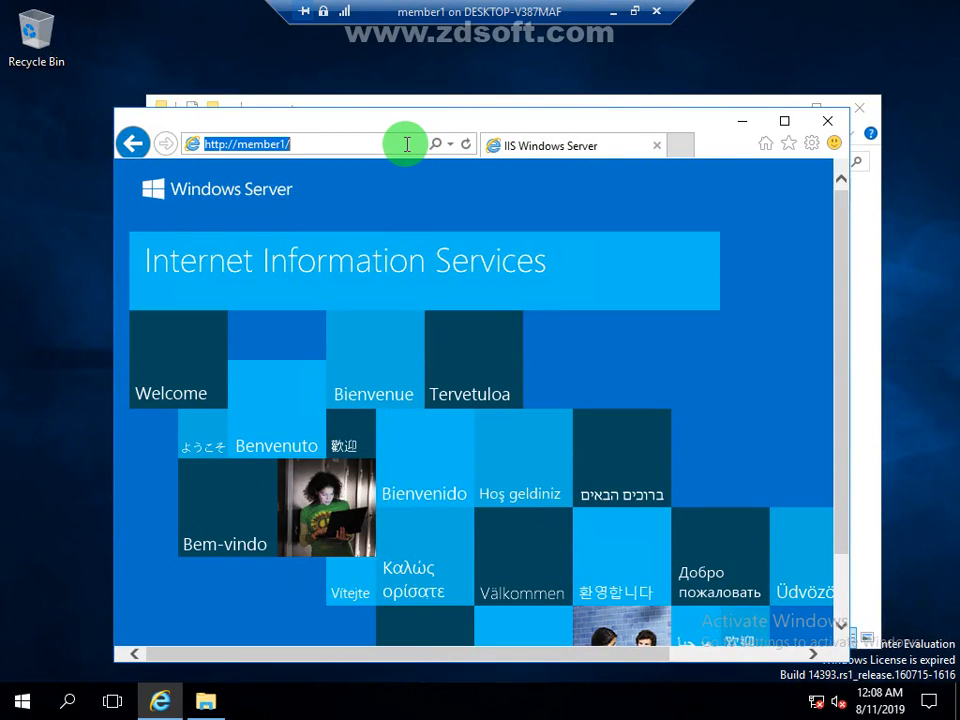
key("Return")
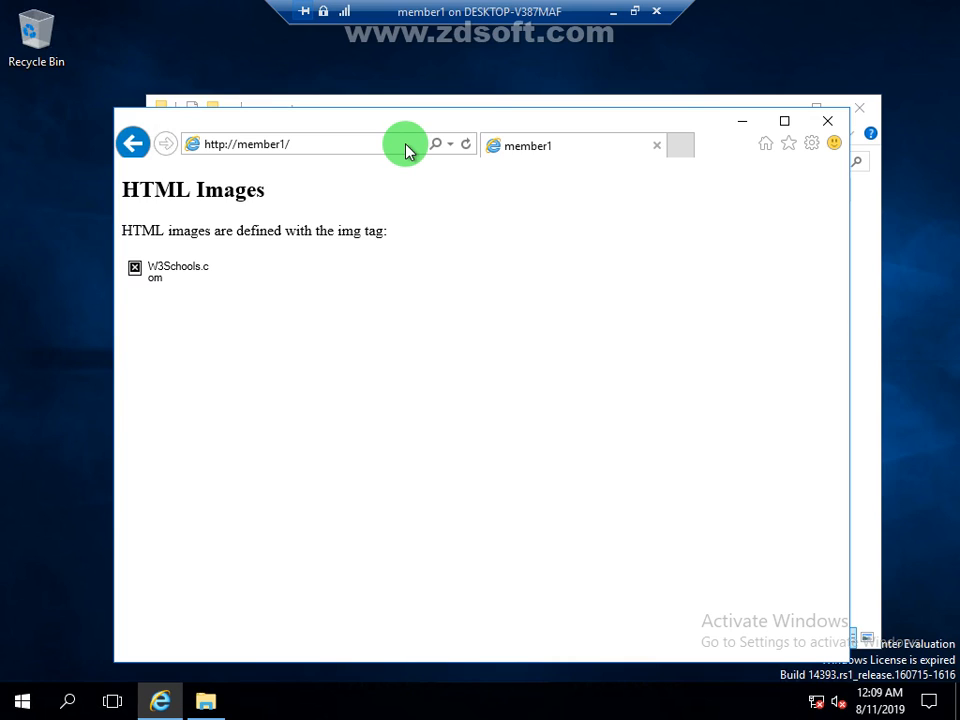
left_click(608, 14)
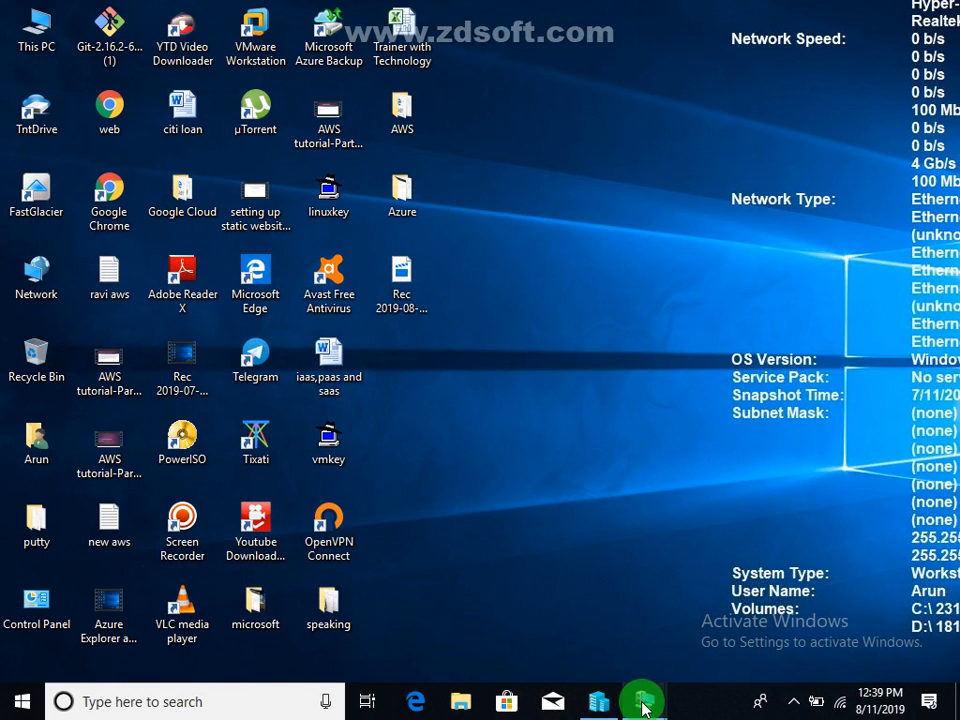
Switch to the Test virtual machine and launch DNS Manager by running dnsmgmt.msc
mouse_move(643, 699)
left_click(470, 633)
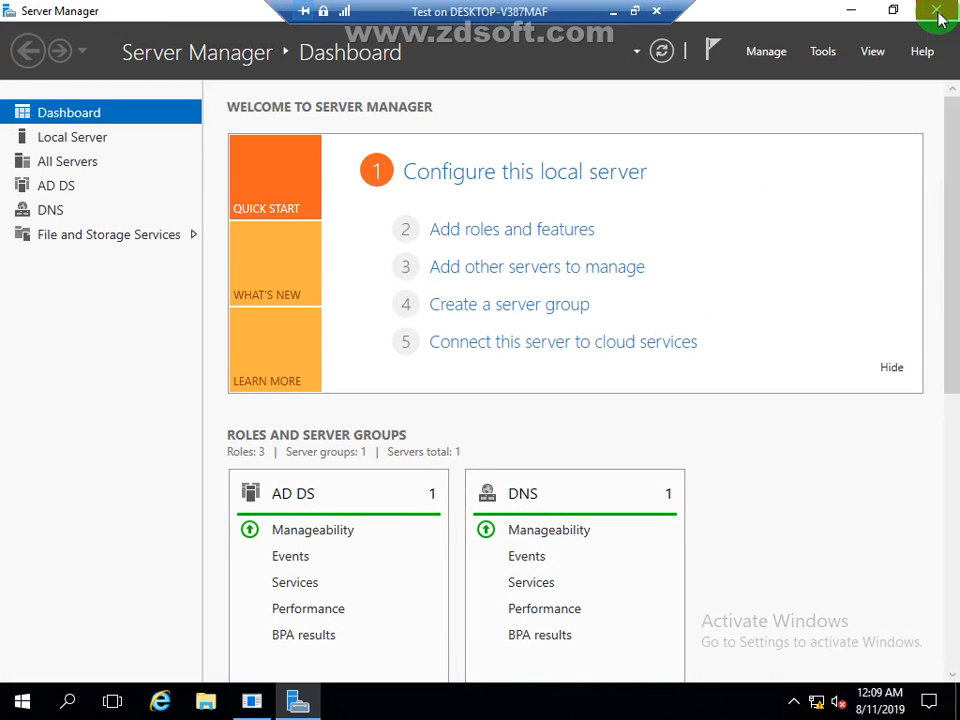
key("super+r")
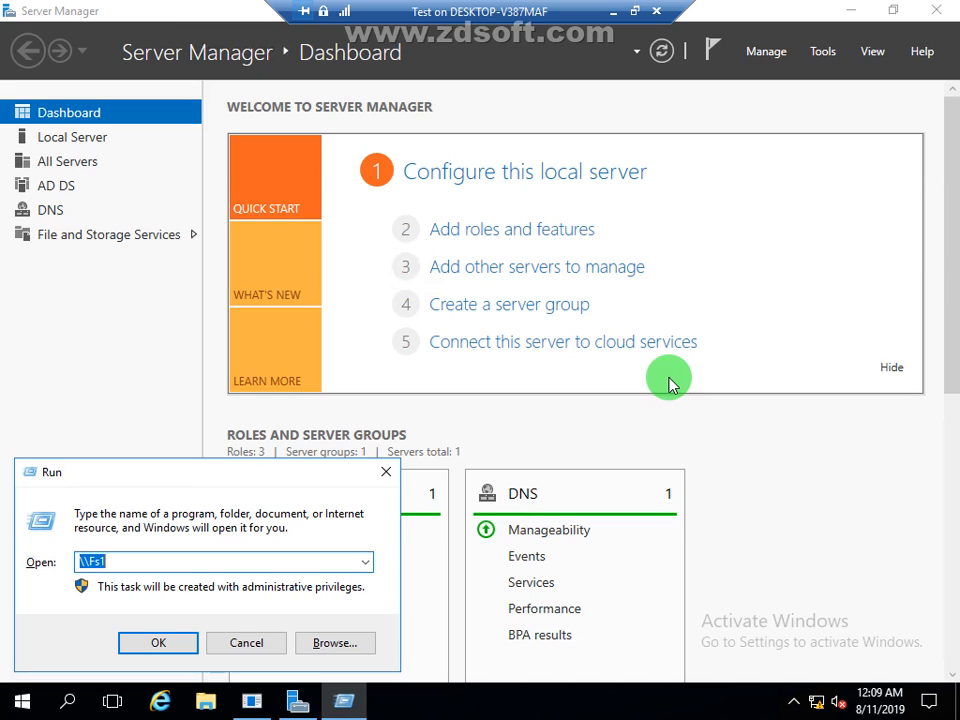
type("dns")
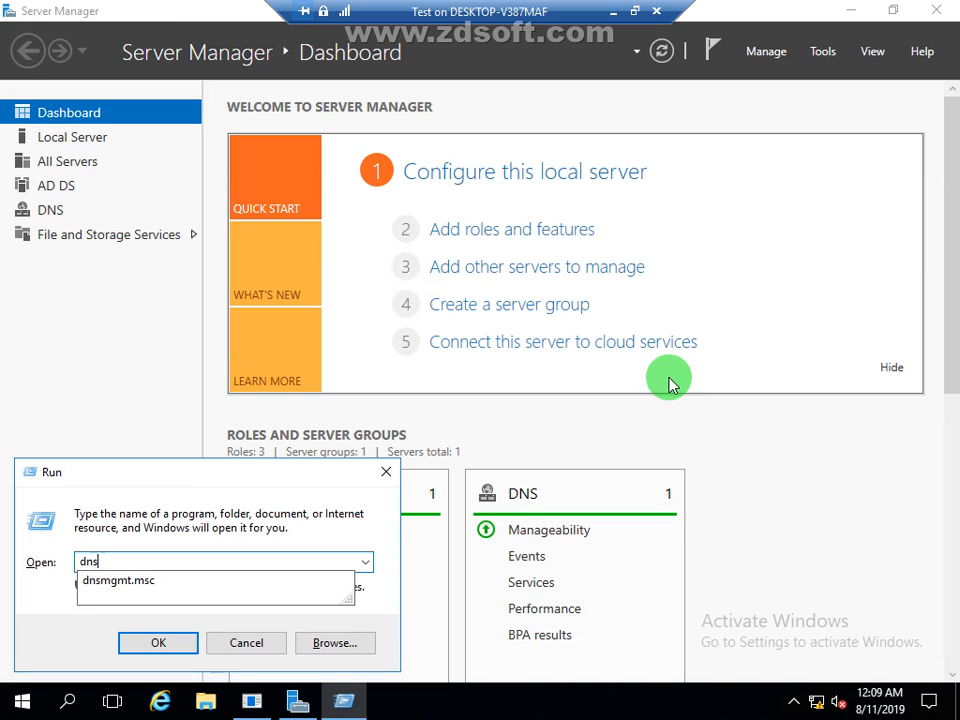
type("mgmt.msc")
key("Return")
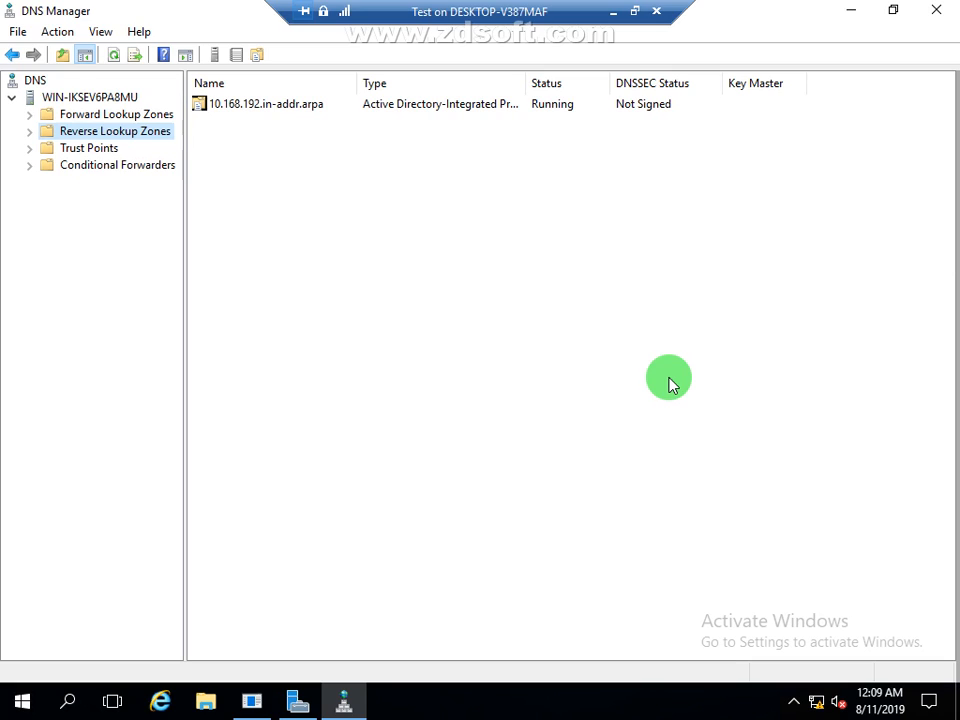
Start a new alias (CNAME) record named www in the TB.COM forward lookup zone
left_click(29, 114)
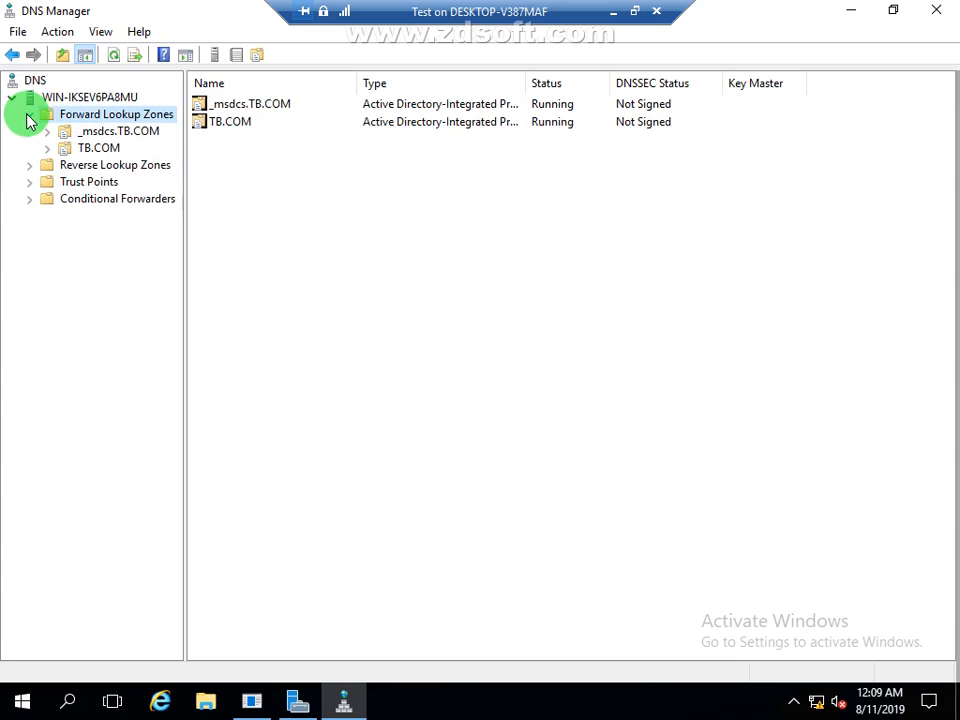
left_click(78, 148)
right_click(82, 152)
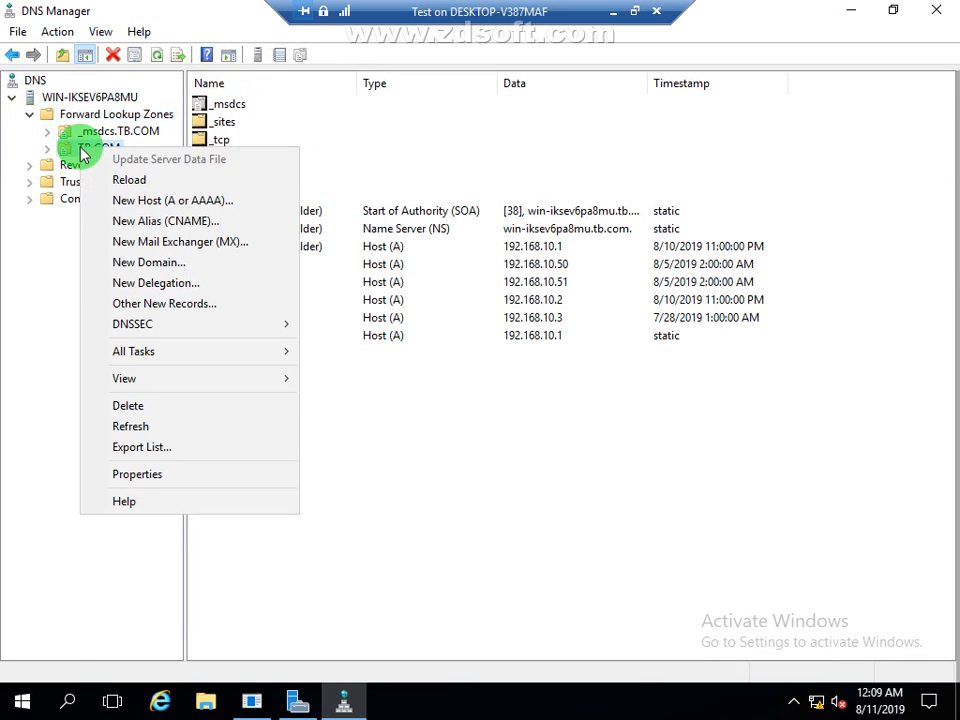
left_click(172, 221)
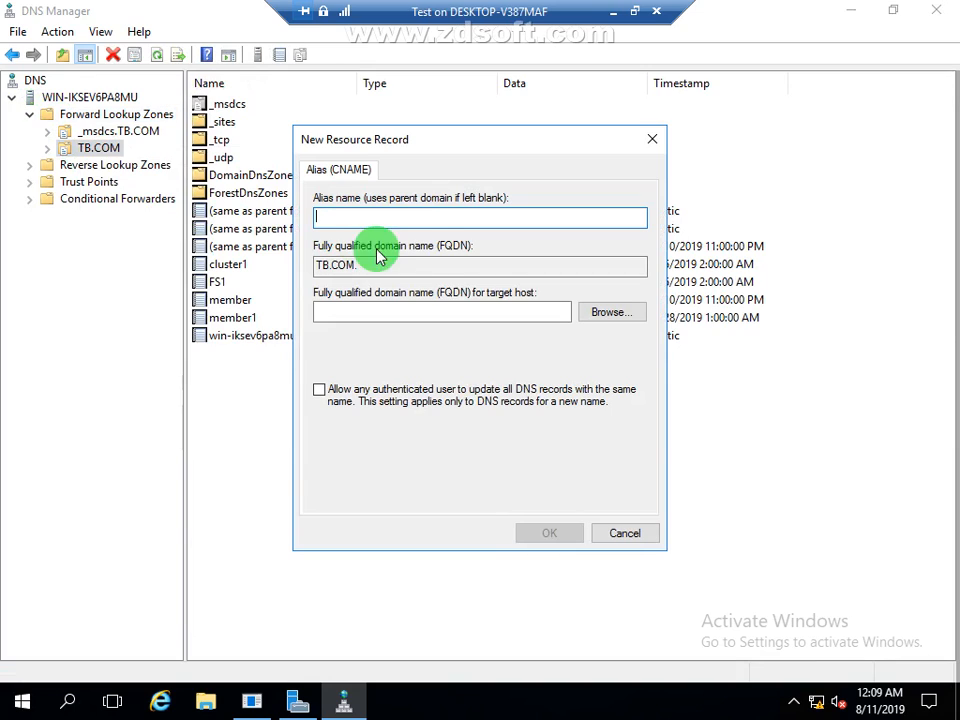
type("www")
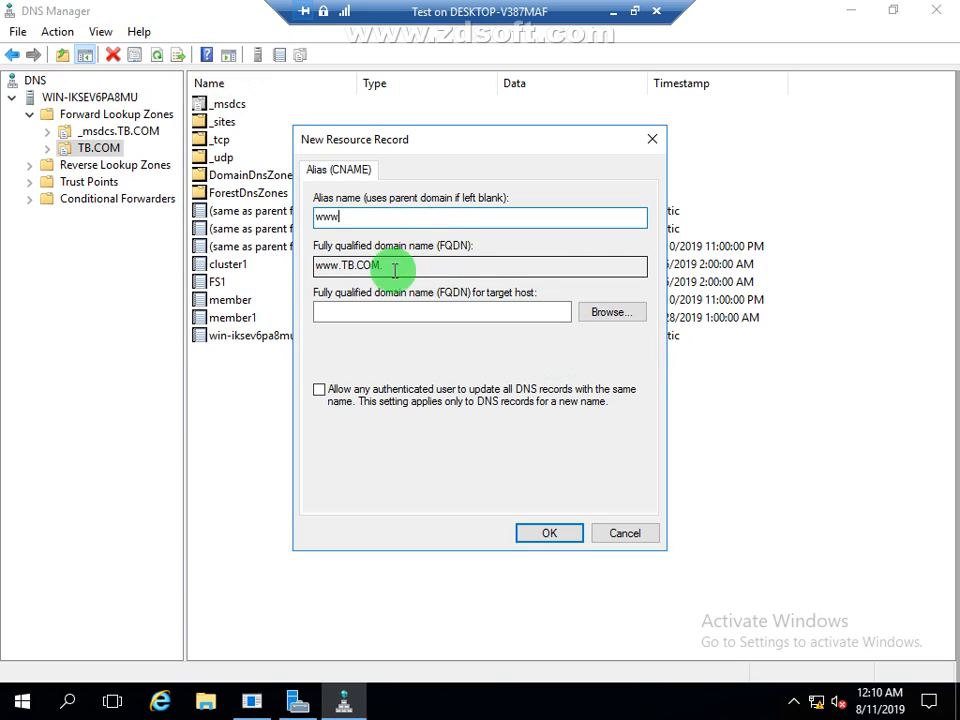
Browse the TB.COM records to set member.TB.COM as the alias's target host, create the record, and refresh the zone
left_click(612, 313)
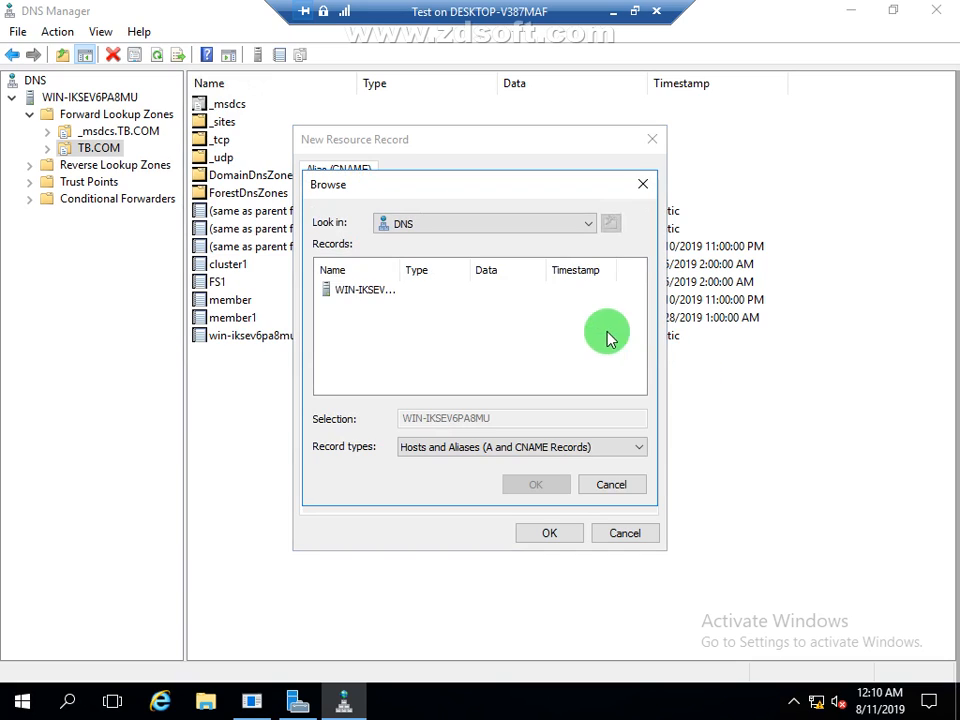
double_click(366, 291)
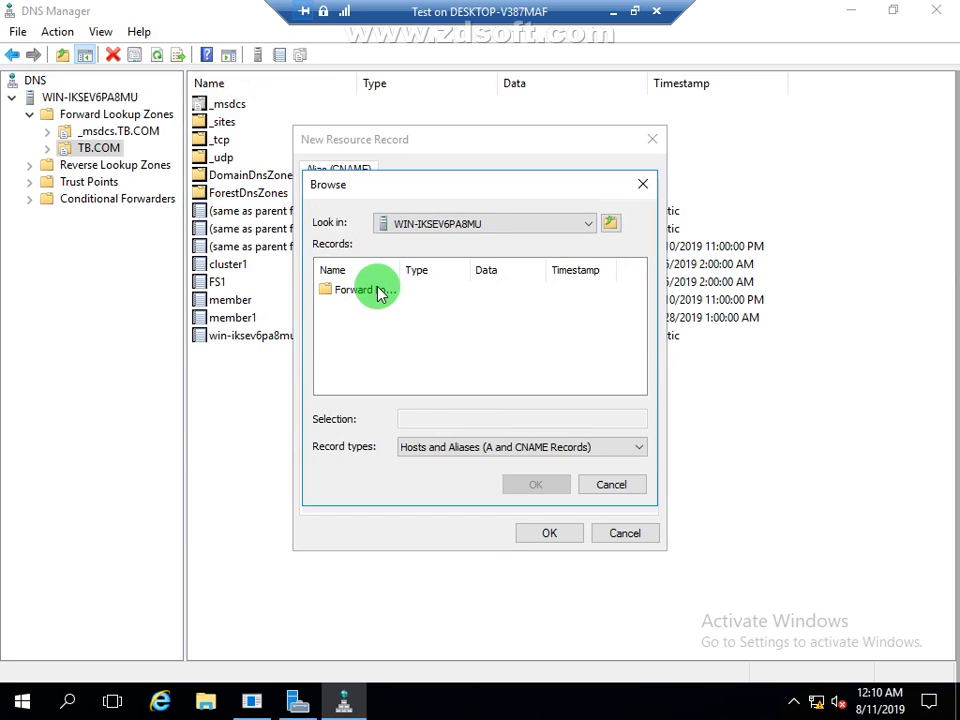
double_click(377, 293)
double_click(376, 309)
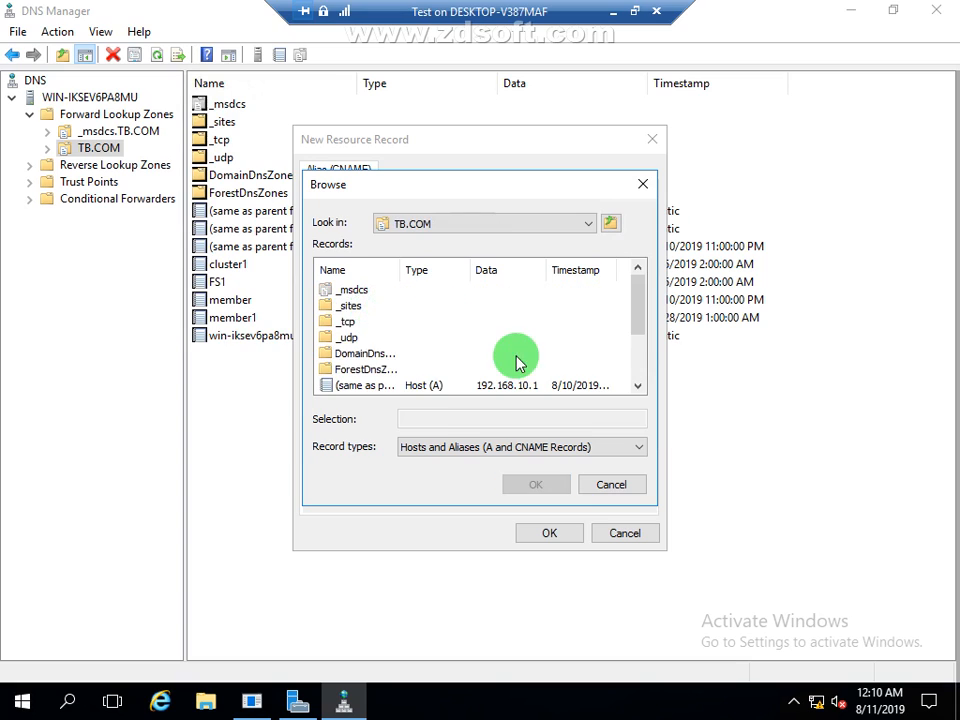
left_click(637, 385)
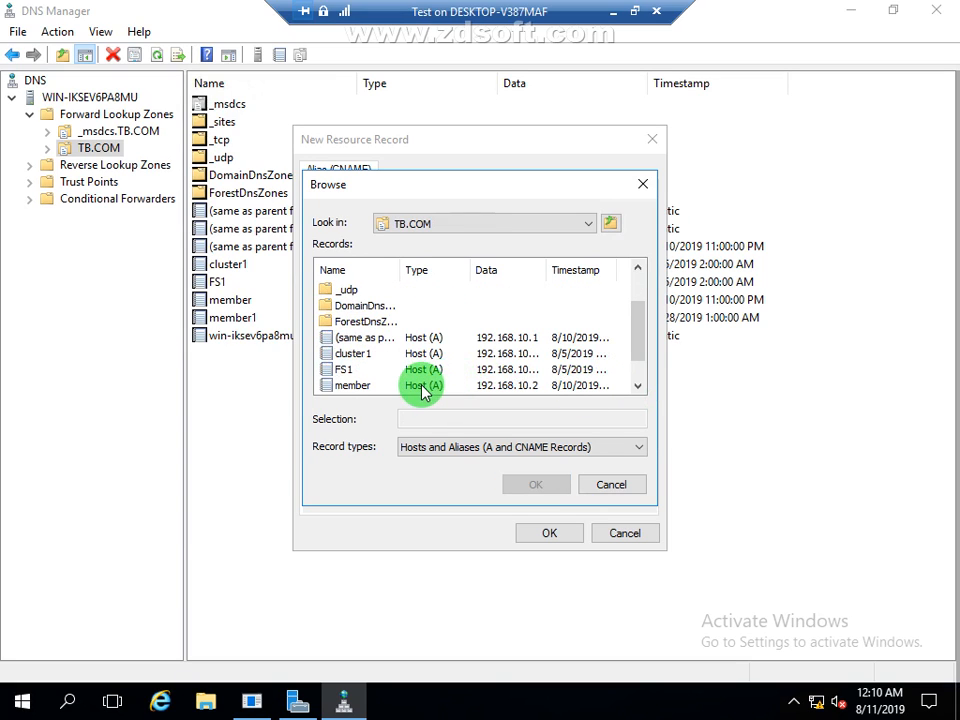
left_click(637, 386)
left_click(367, 372)
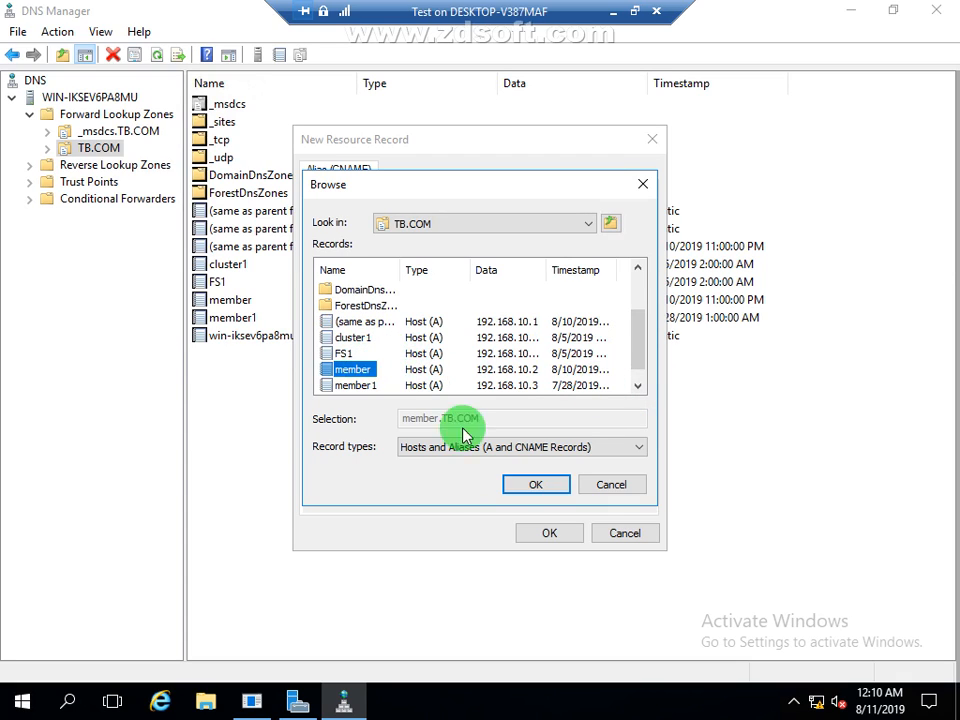
left_click(514, 486)
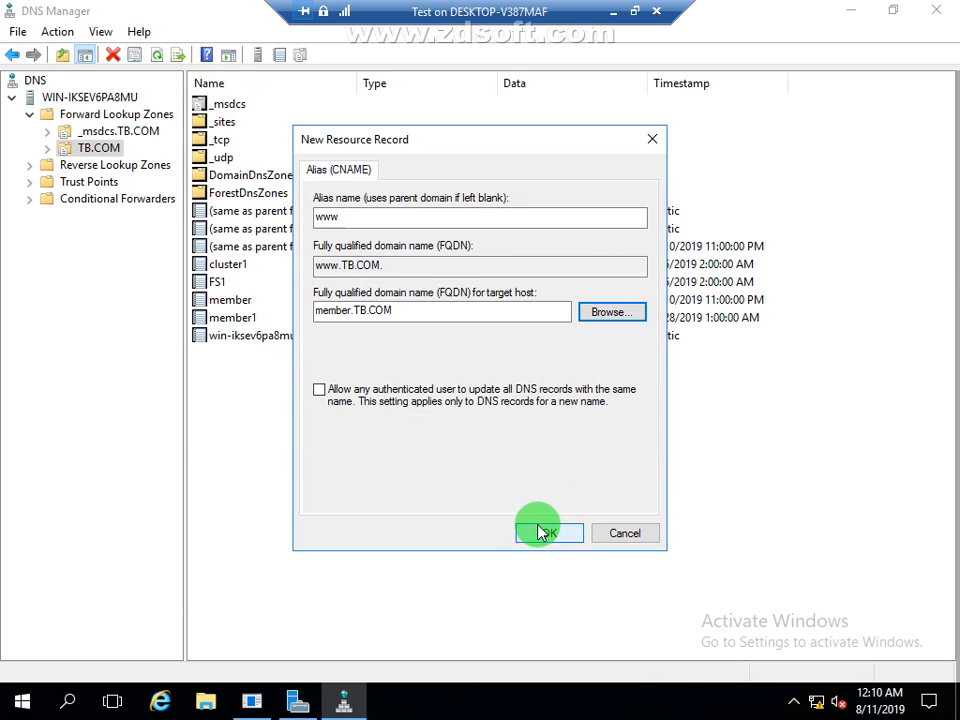
left_click(541, 533)
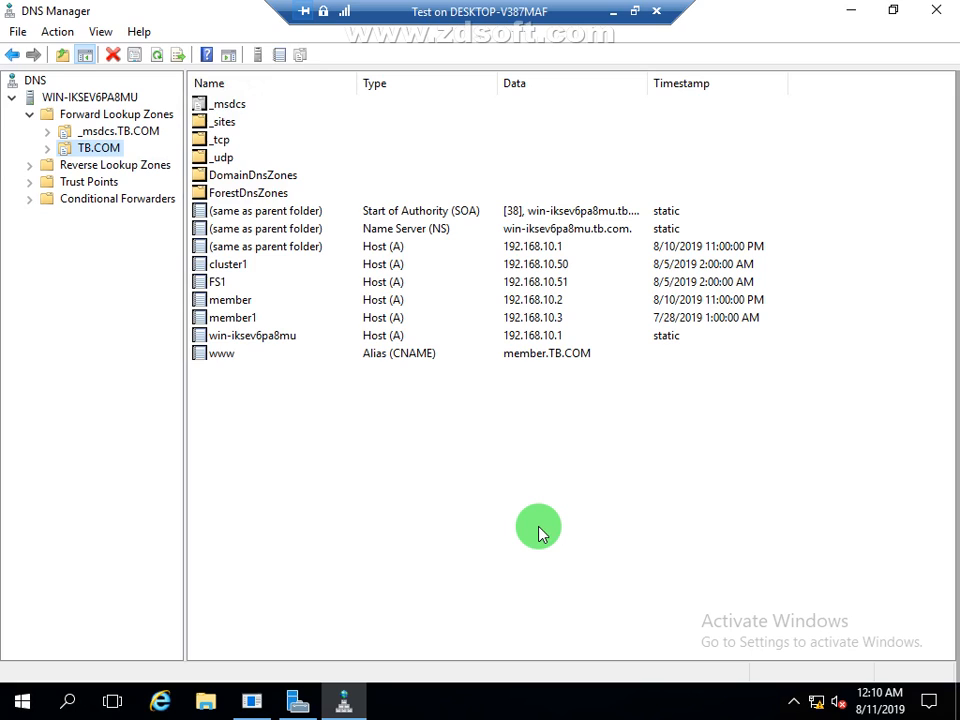
right_click(540, 533)
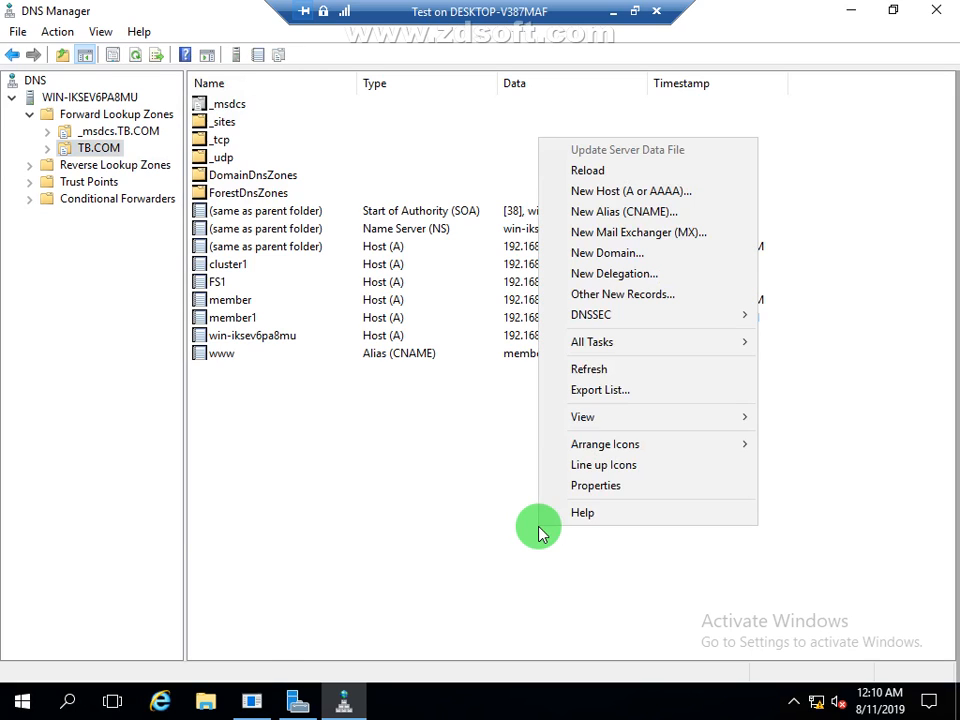
left_click(614, 372)
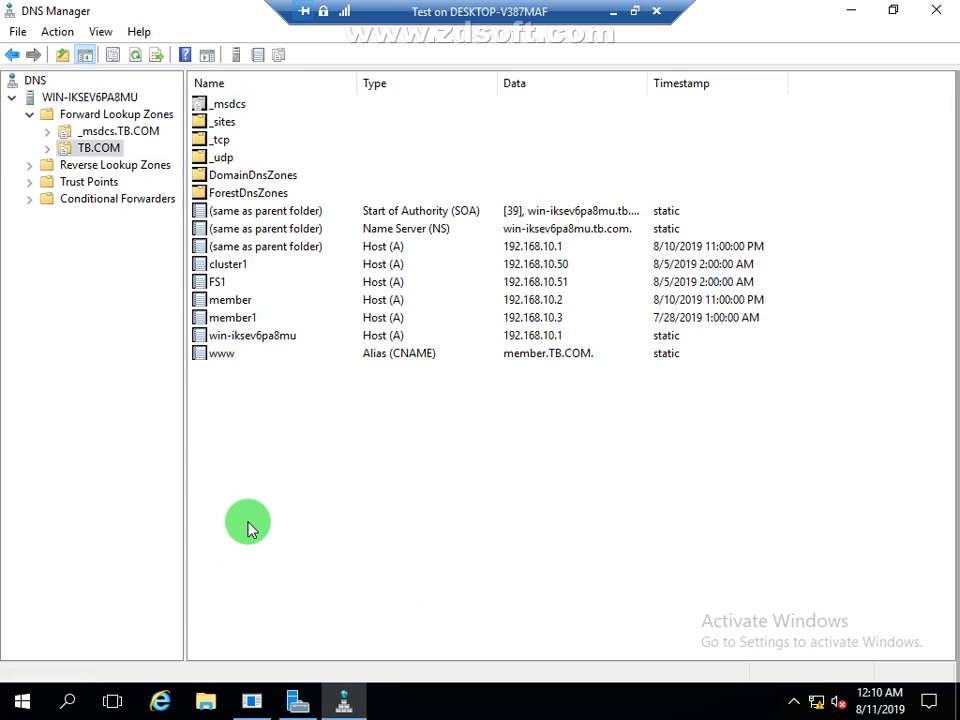
key("super")
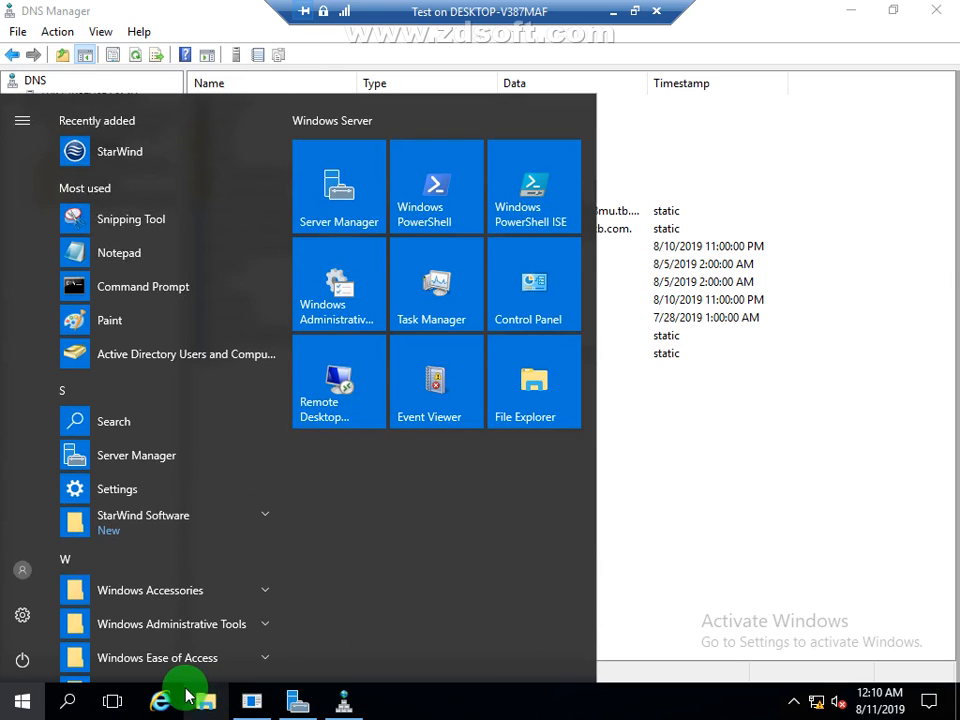
key("super")
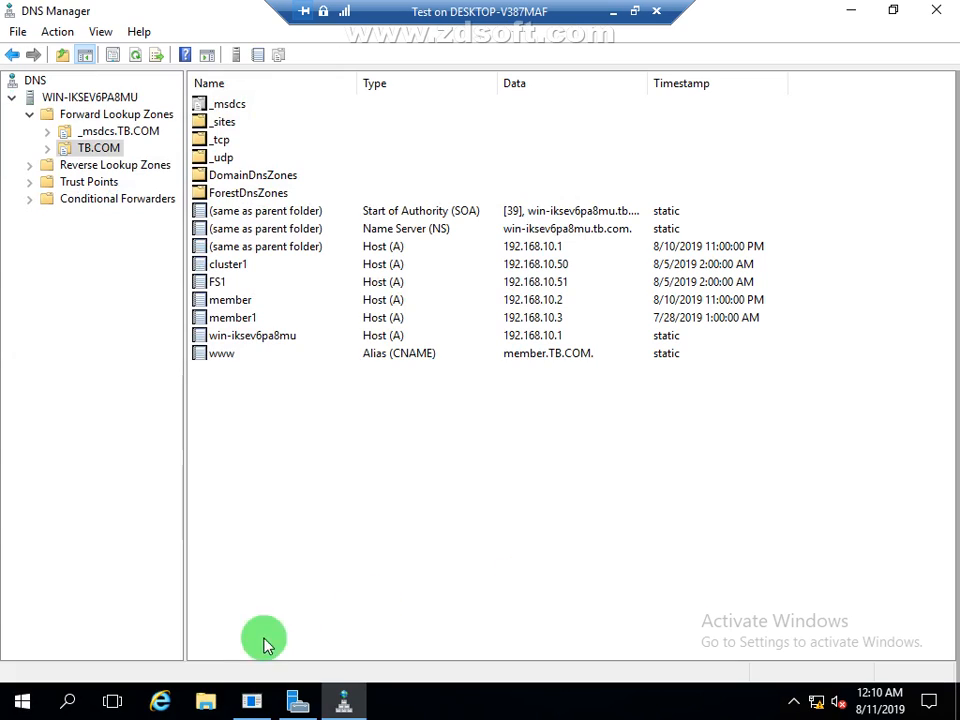
left_click(158, 701)
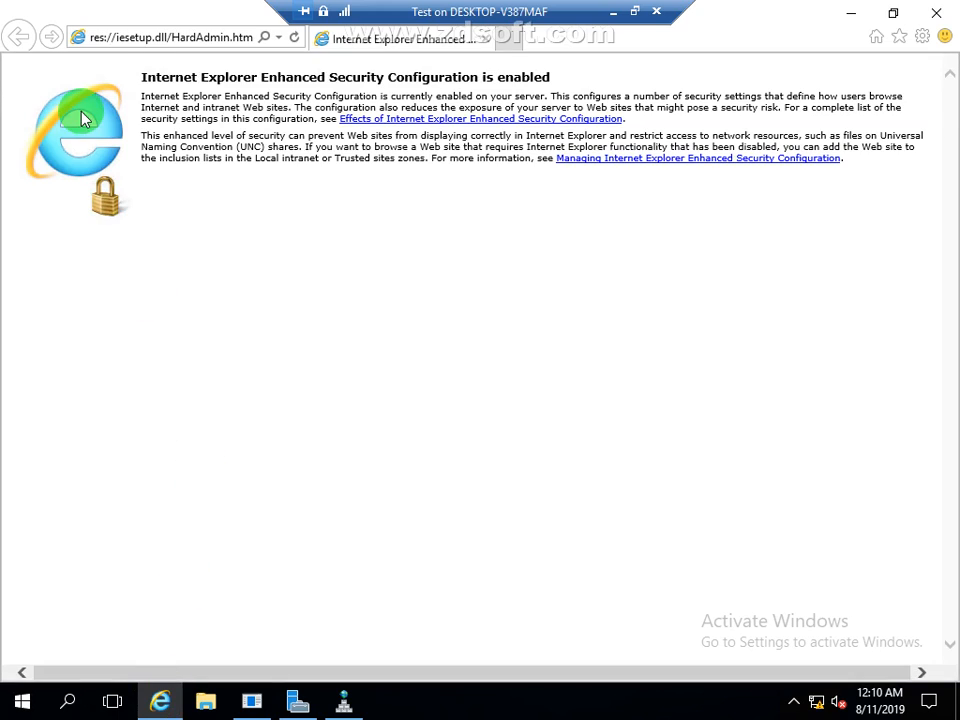
left_click(126, 40)
type("w")
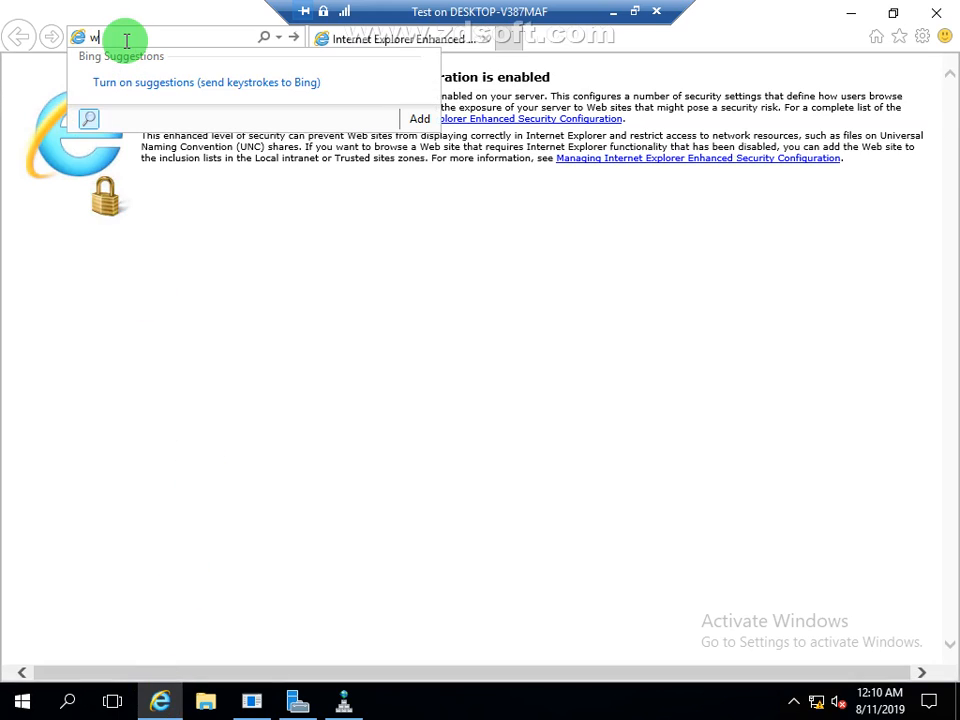
type("ww.")
type("tt.c")
type("om")
key("Return")
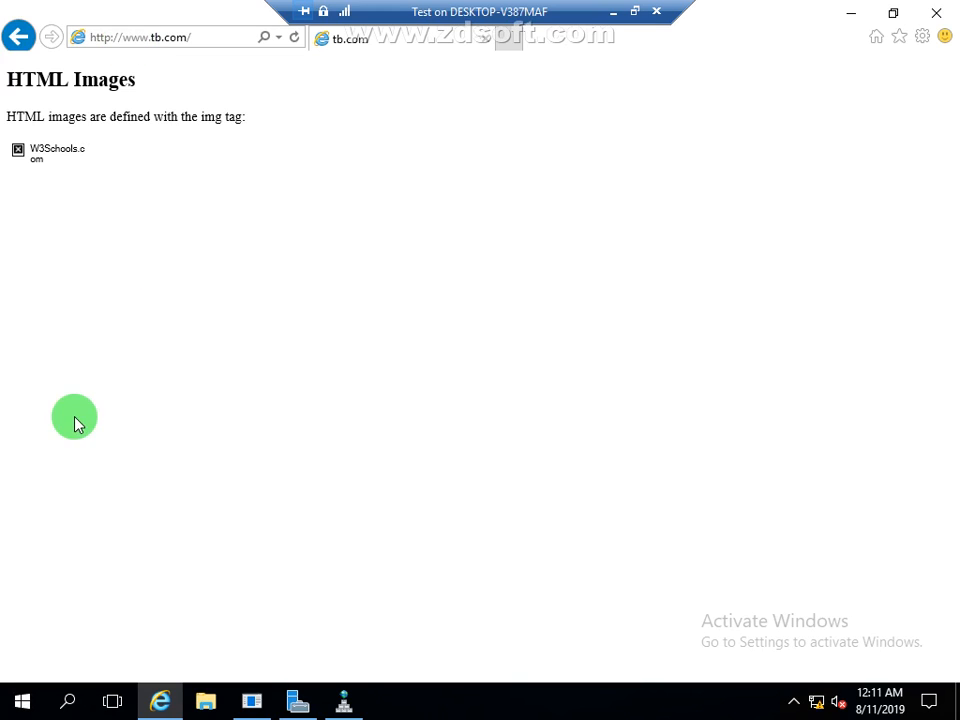
Return to DNS Manager and delete the www alias record from the TB.COM zone
left_click(343, 703)
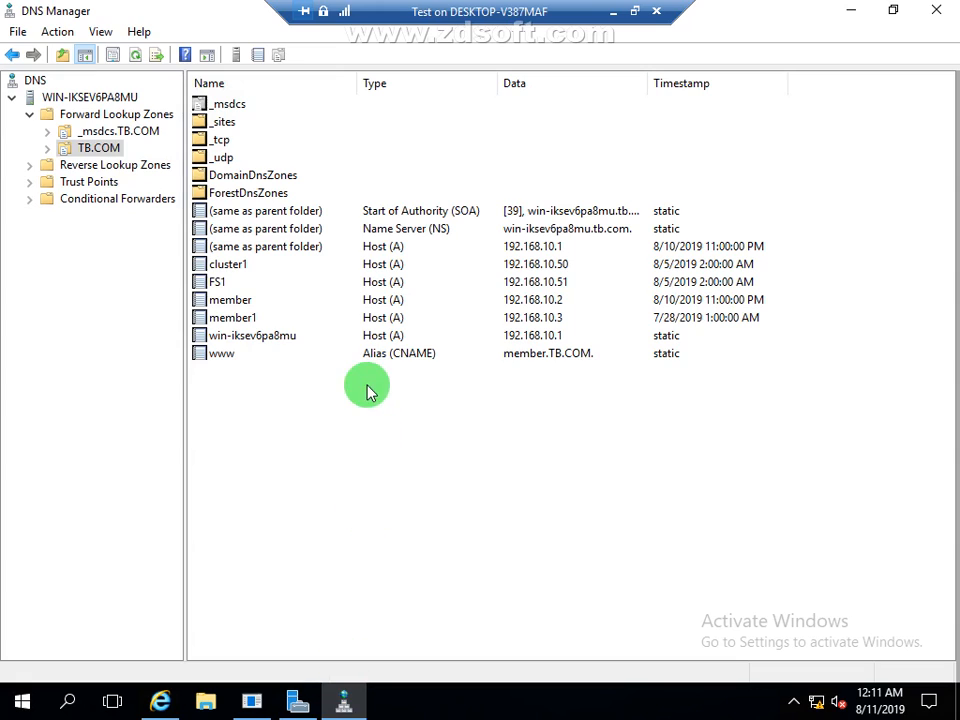
left_click(237, 358)
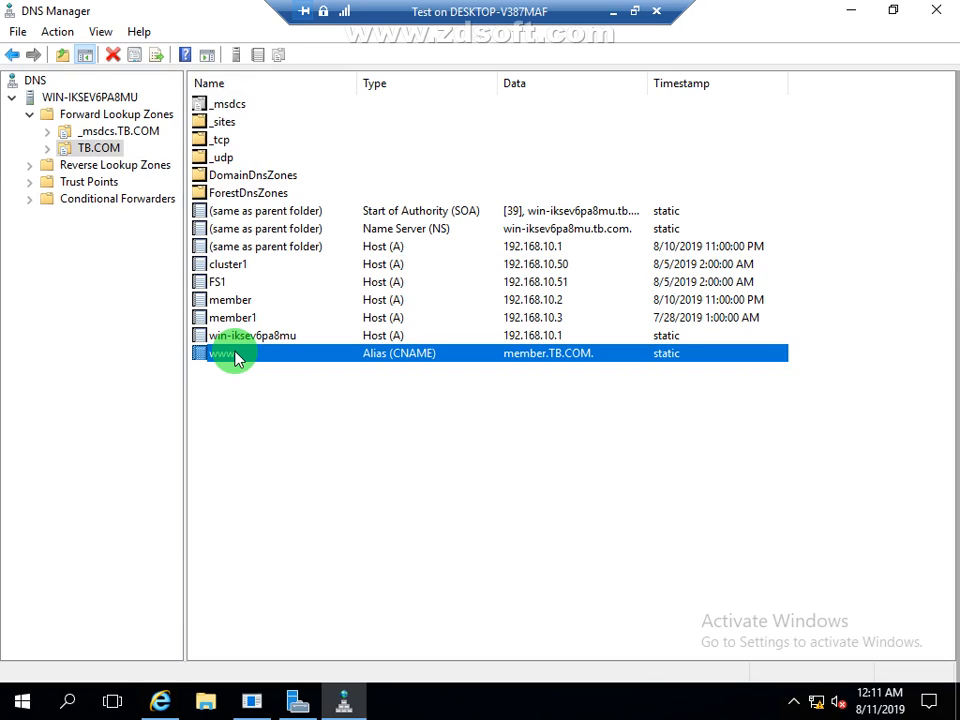
right_click(236, 359)
left_click(242, 366)
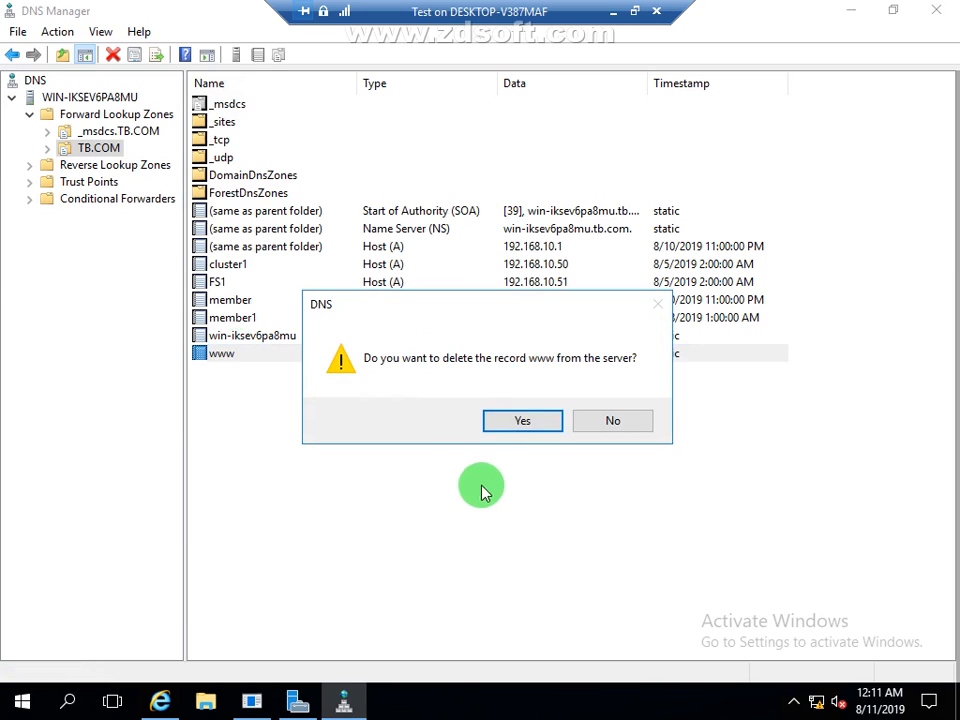
left_click(521, 421)
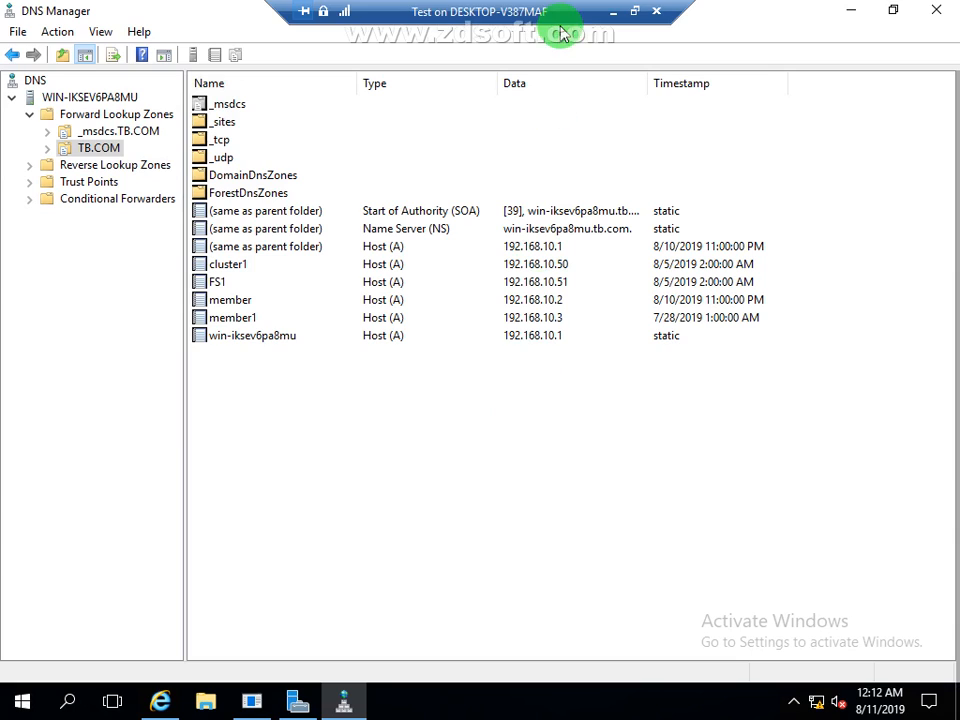
Switch to the member1 virtual machine and close its Internet Explorer and wwwroot folder windows
left_click(617, 20)
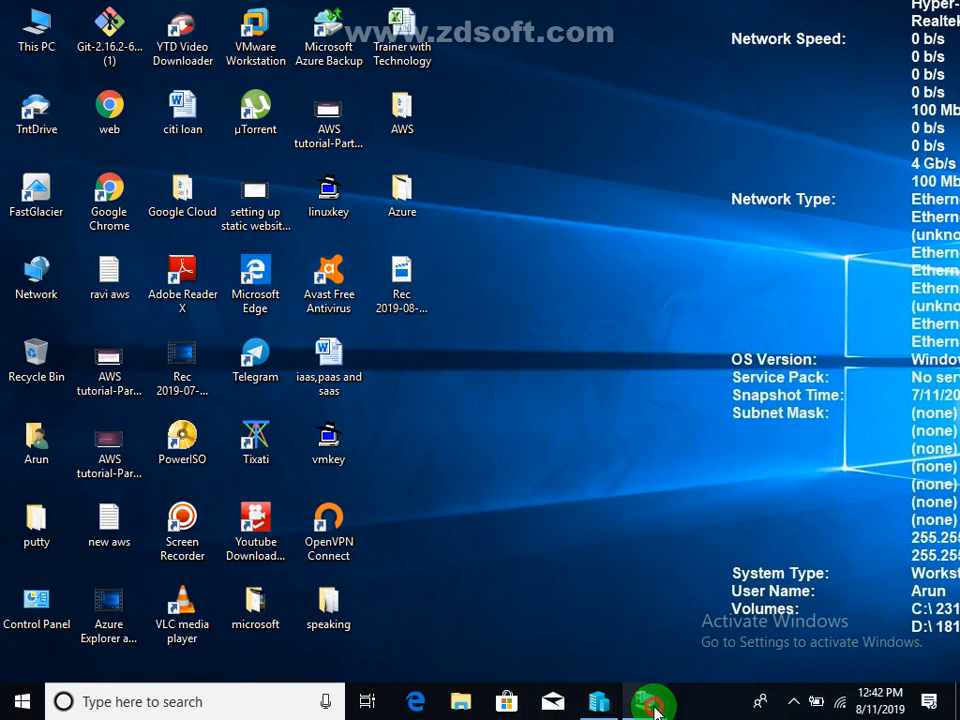
mouse_move(655, 710)
left_click(676, 640)
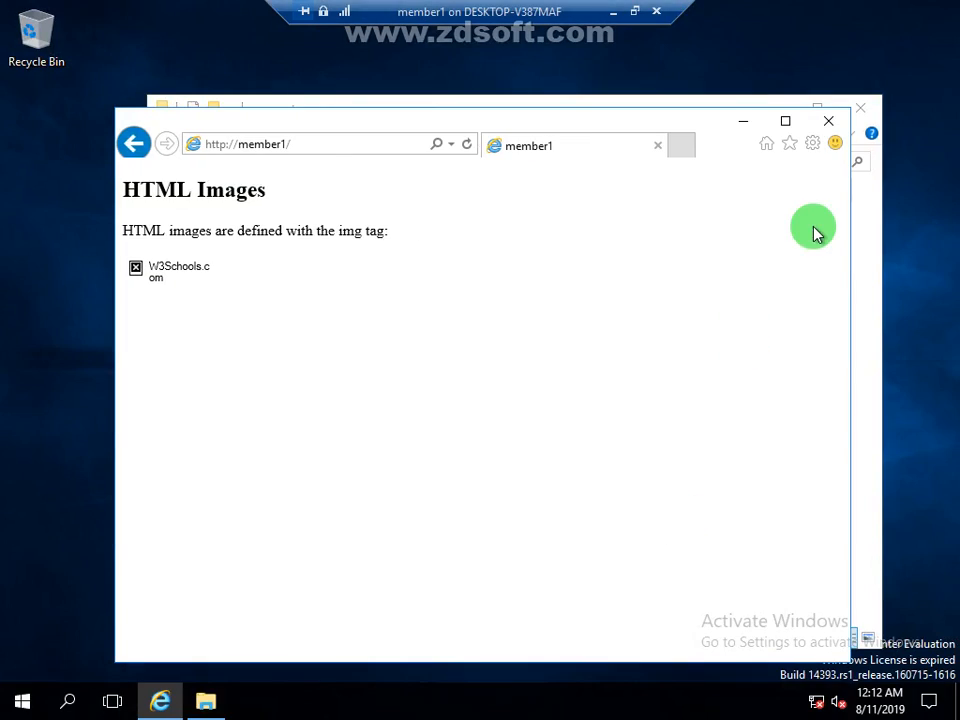
left_click(828, 121)
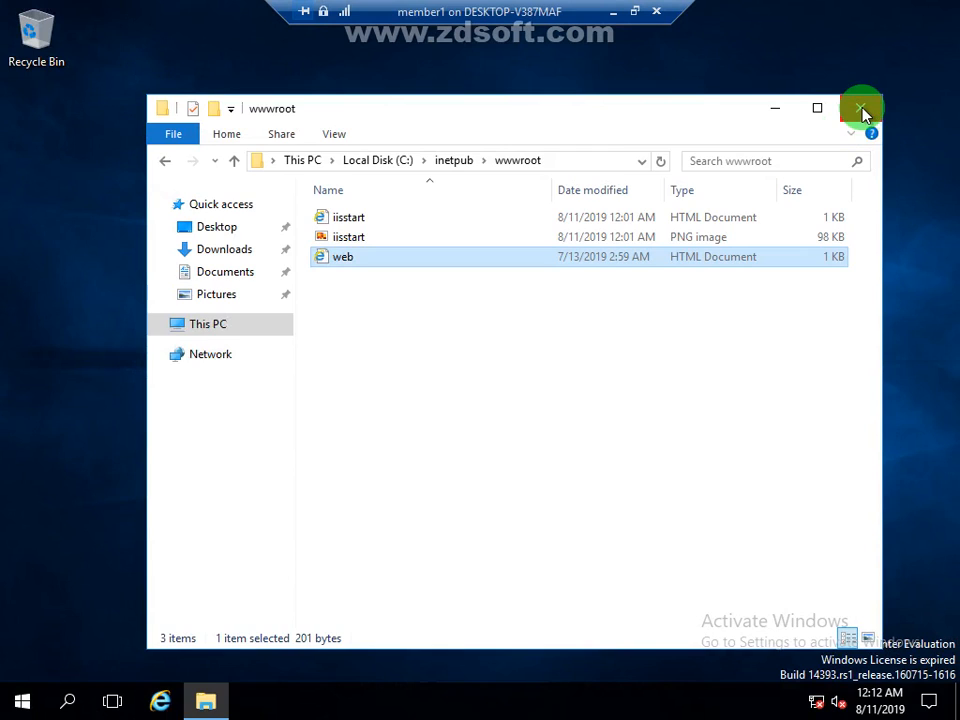
left_click(861, 110)
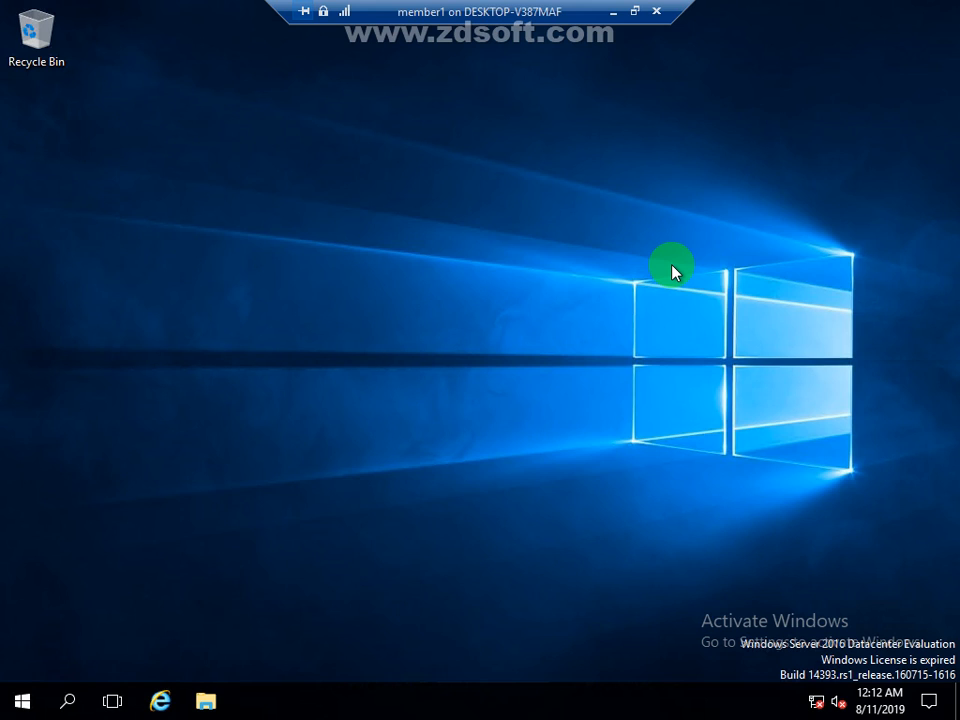
Open Network Load Balancing Manager from the Windows administrative tools on member1
key("super")
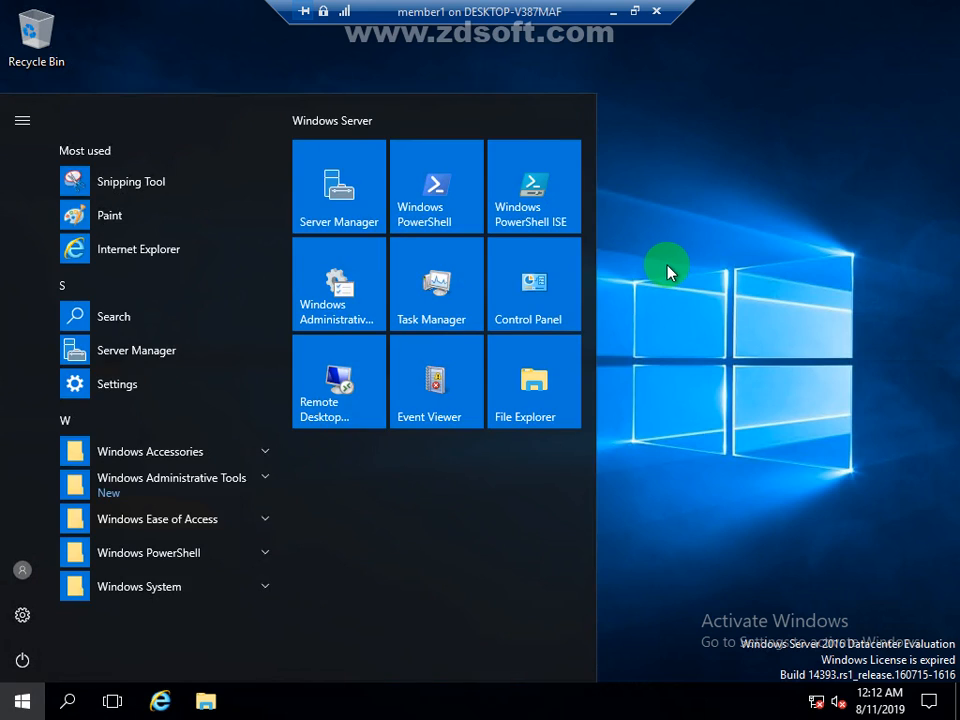
left_click(366, 287)
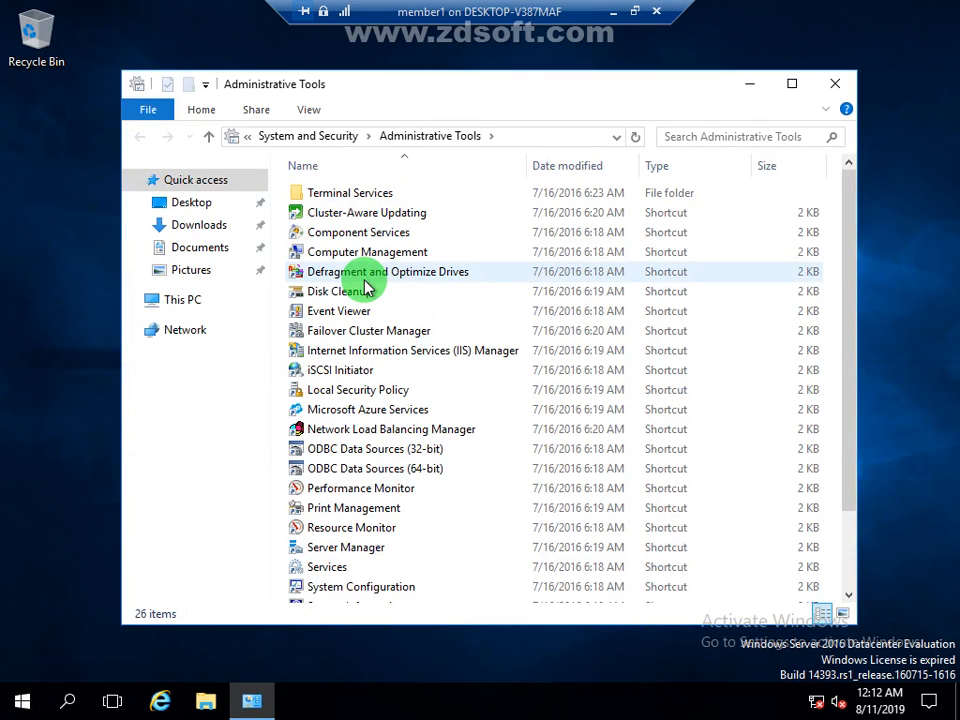
left_click(380, 429)
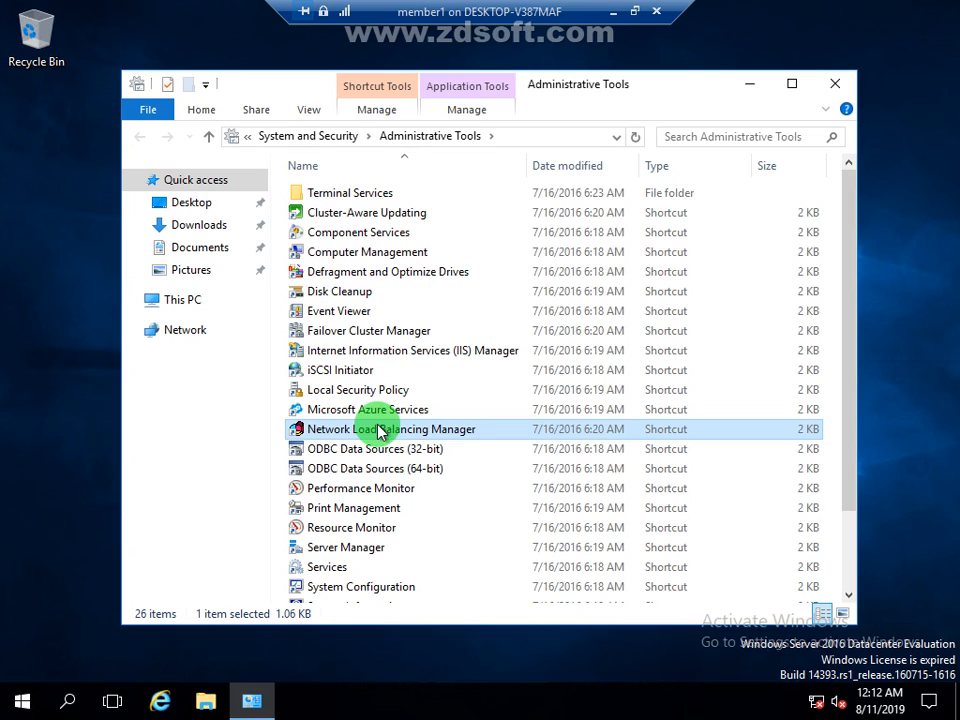
double_click(381, 432)
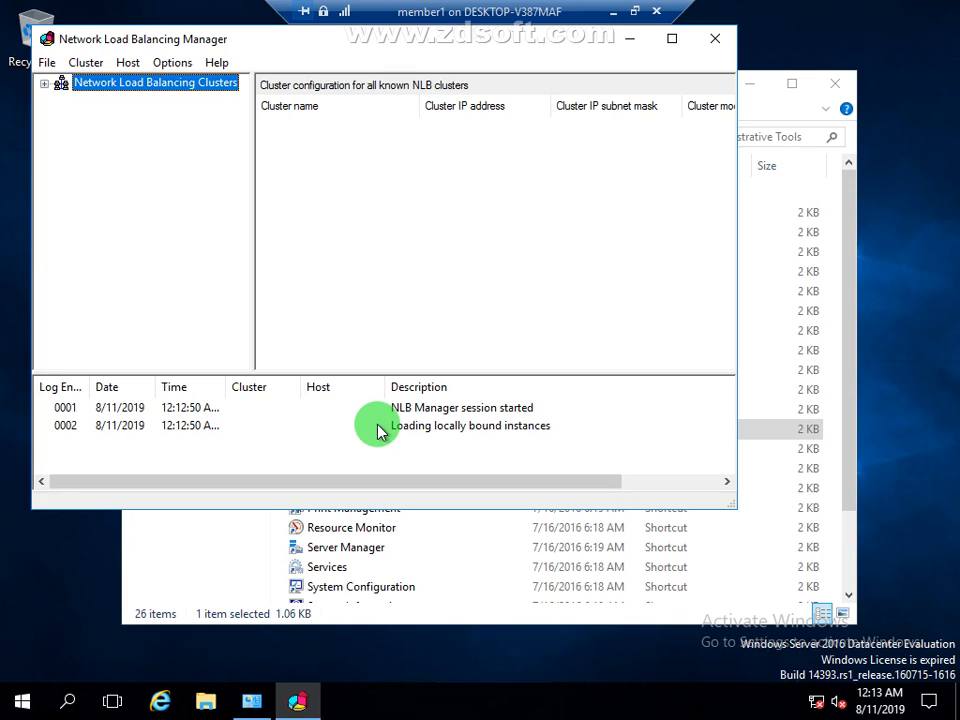
Start a new load balancing cluster and try to connect to member1 as its first host
right_click(126, 93)
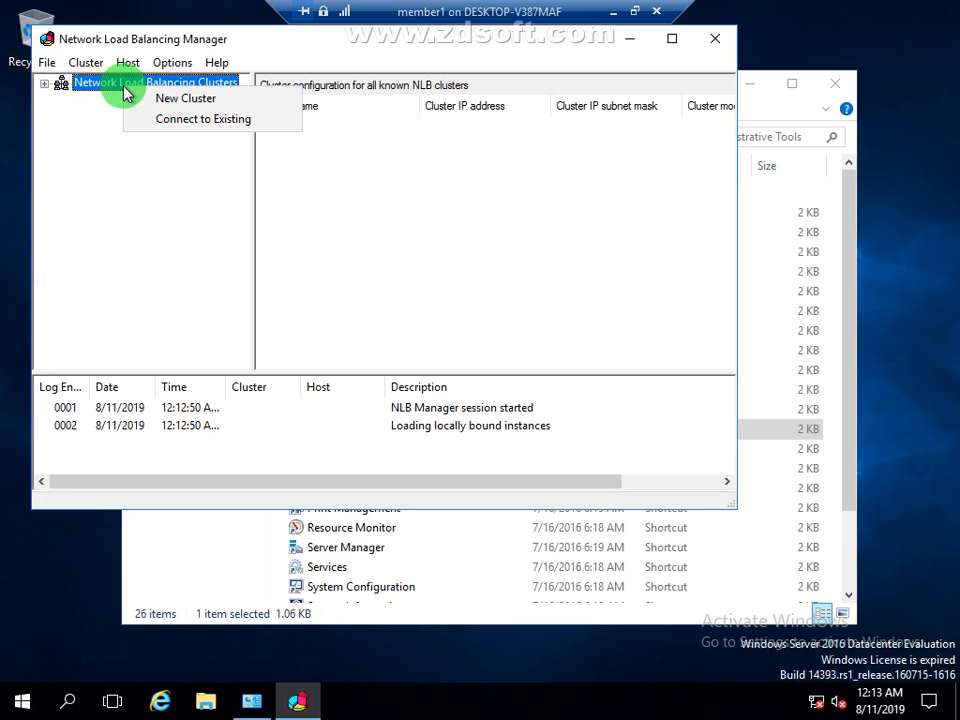
left_click(153, 98)
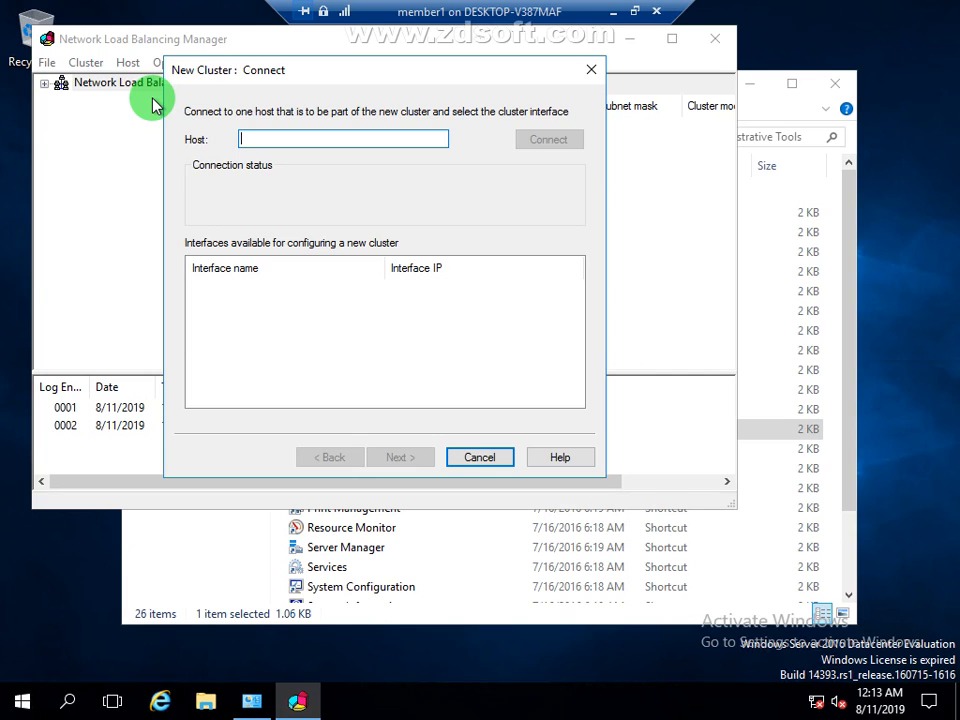
type("member1")
key("Return")
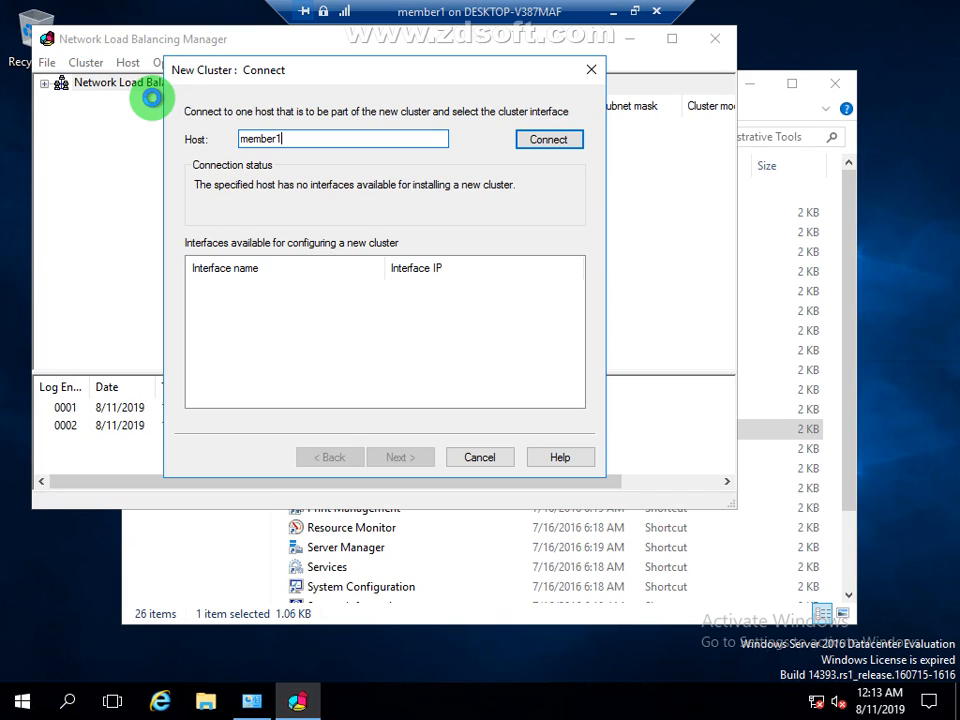
left_click(545, 142)
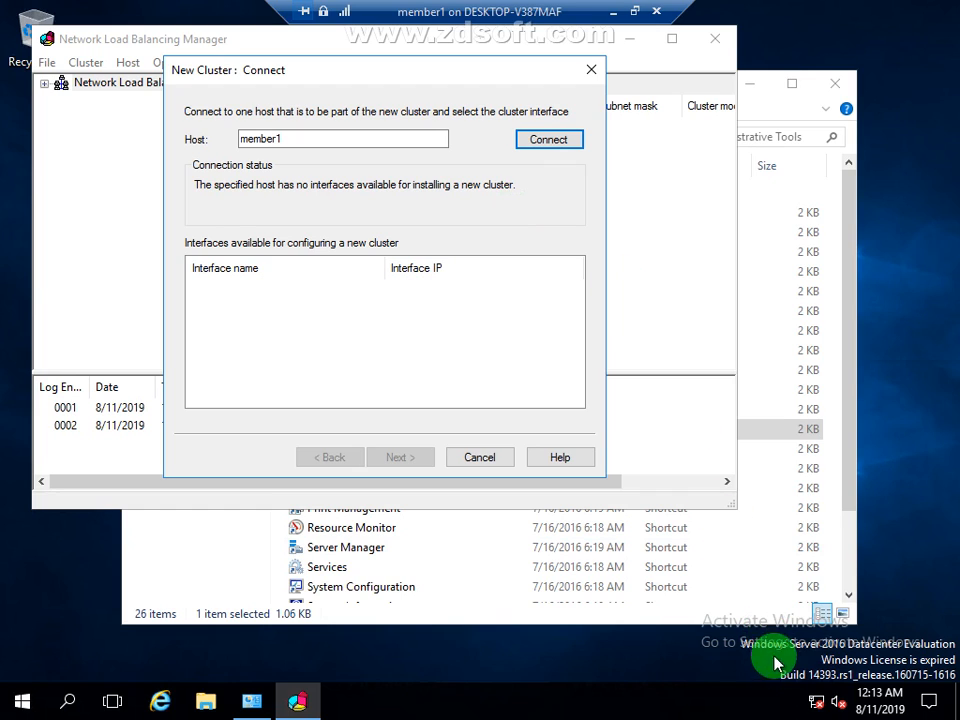
Enable member1's Ethernet adapter in Network Connections and close the network settings windows
mouse_move(822, 708)
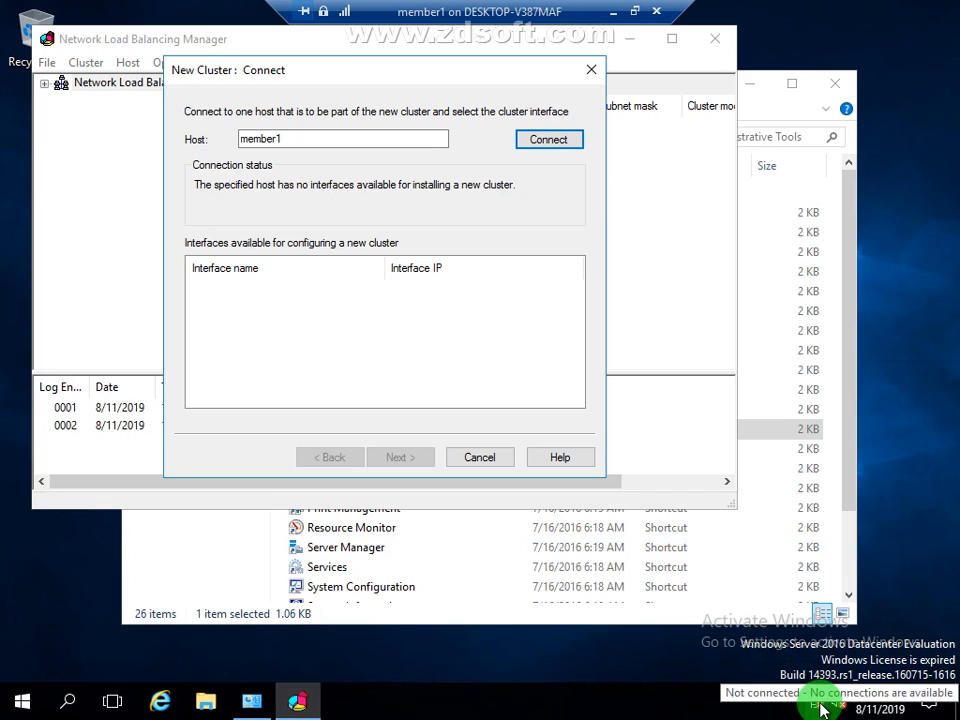
right_click(822, 708)
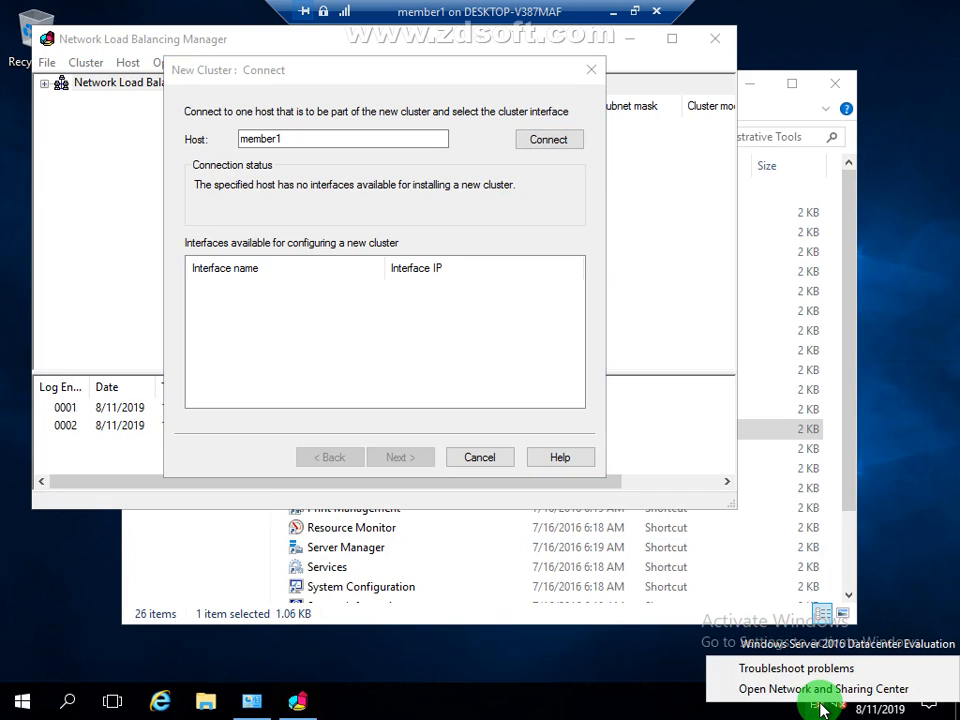
left_click(821, 690)
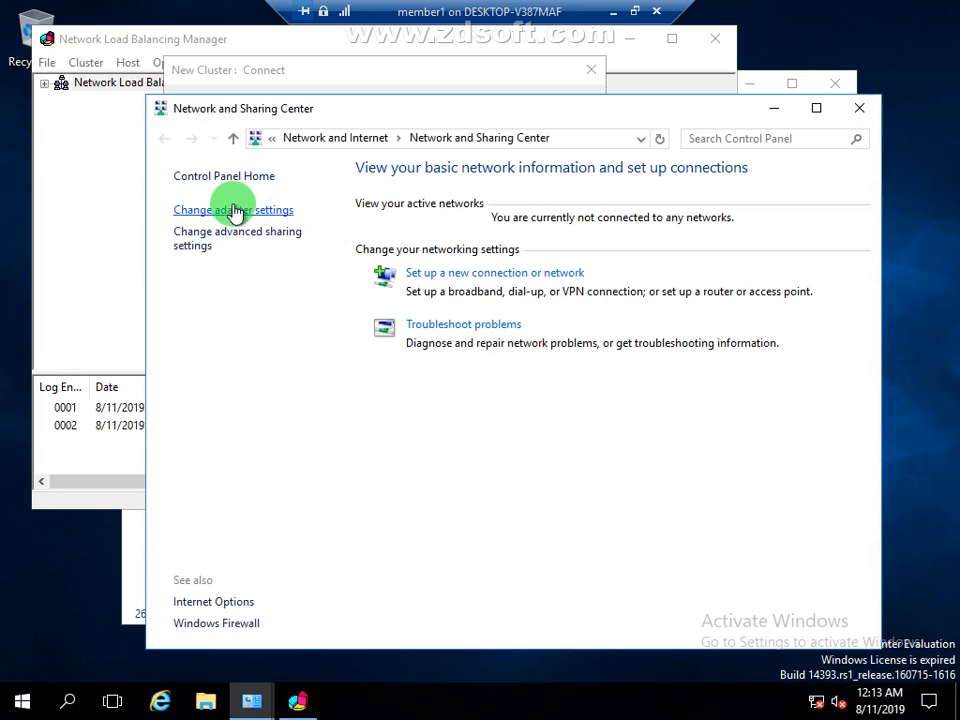
left_click(229, 211)
right_click(282, 216)
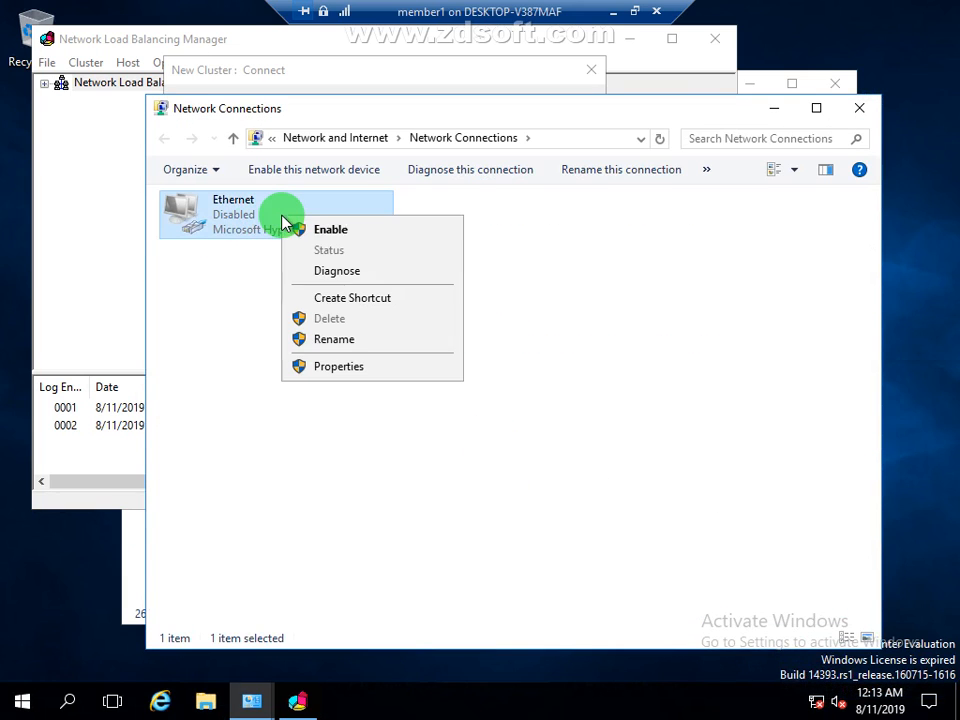
left_click(324, 230)
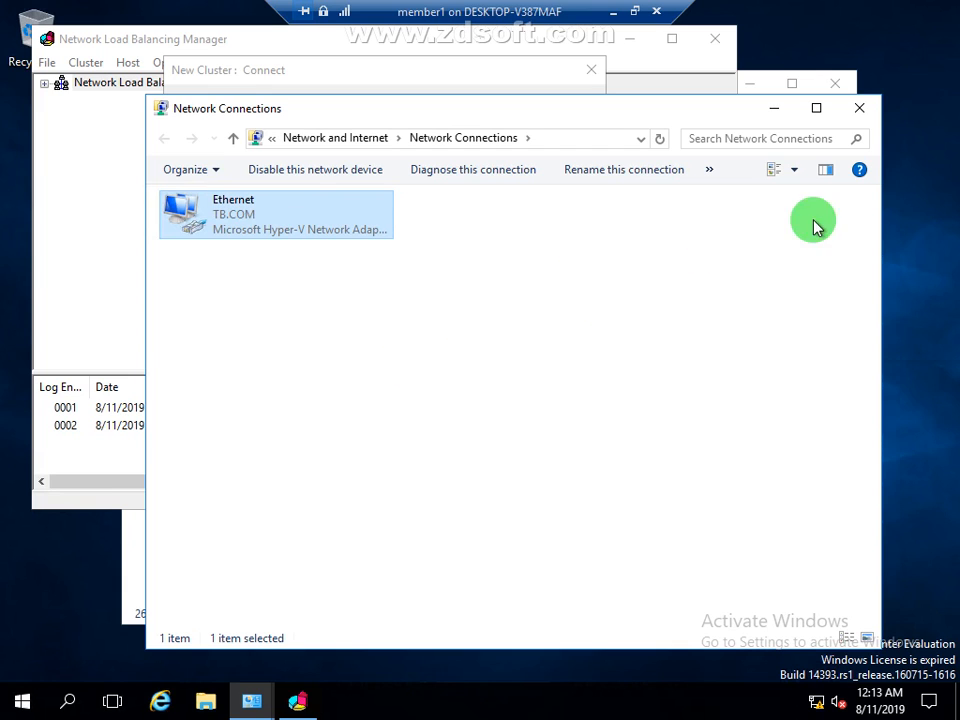
left_click(858, 112)
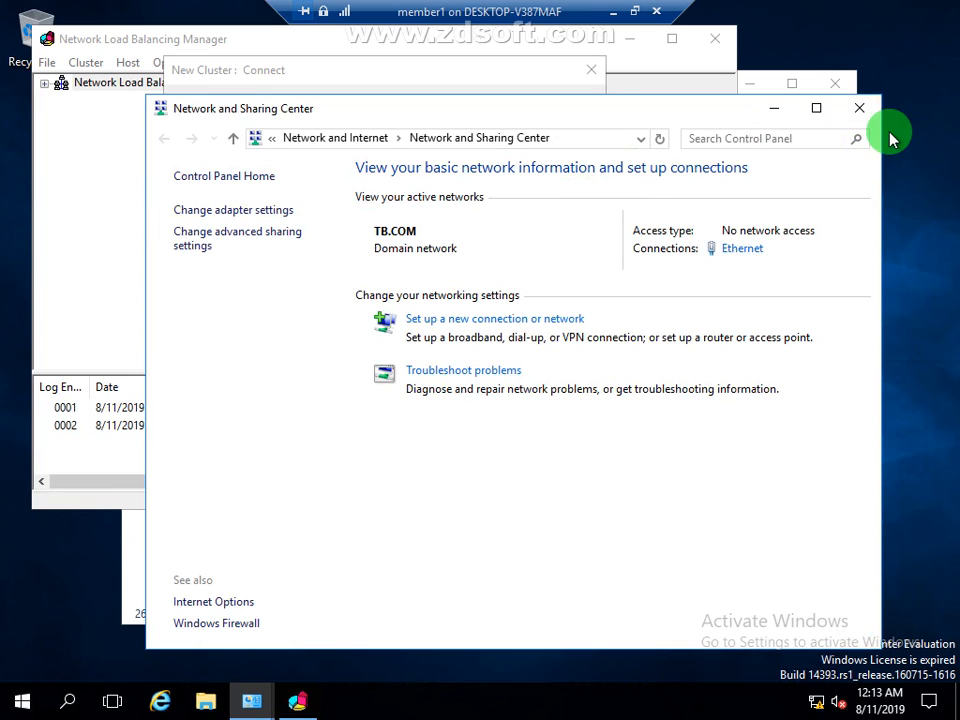
left_click(864, 110)
Connect the new cluster to member1 through its Ethernet interface and select 1 as the host priority
left_click(565, 143)
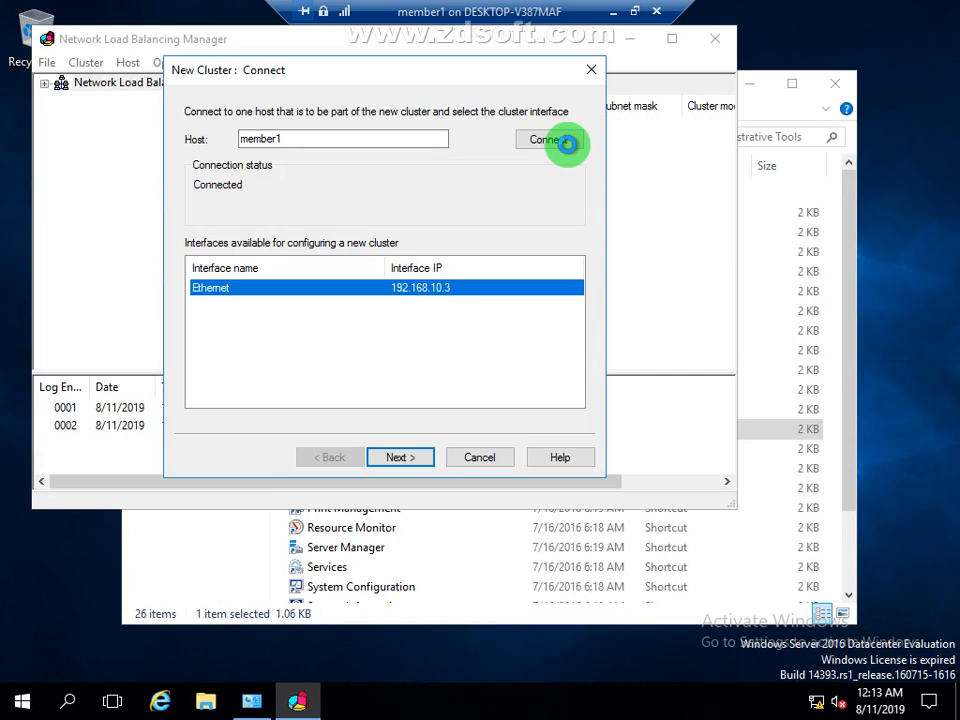
left_click(400, 462)
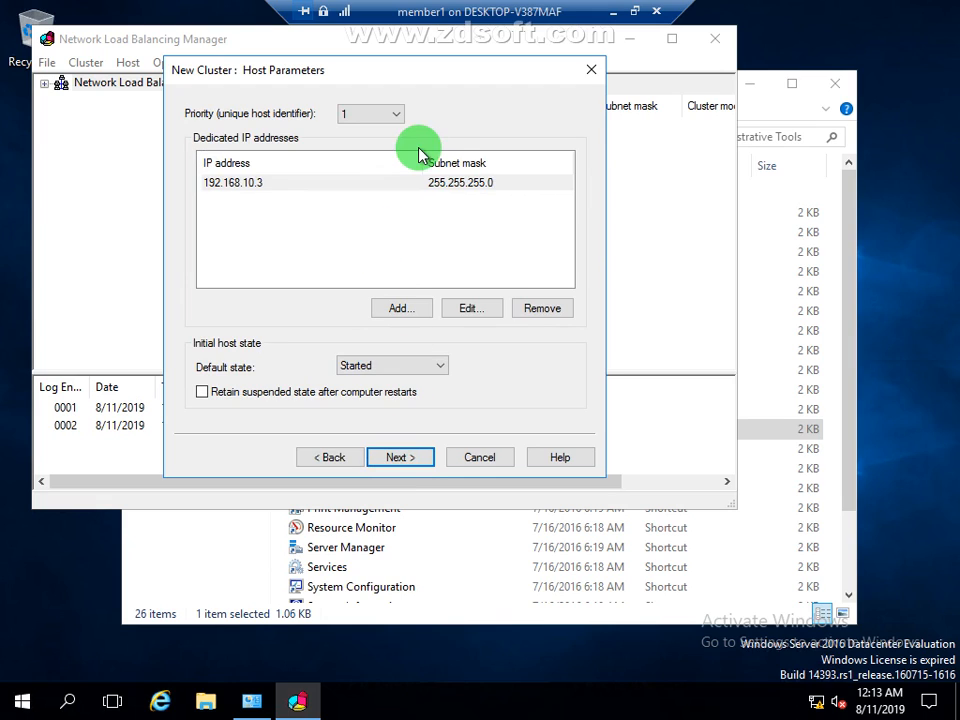
left_click(396, 114)
left_click_drag(396, 172, 396, 264)
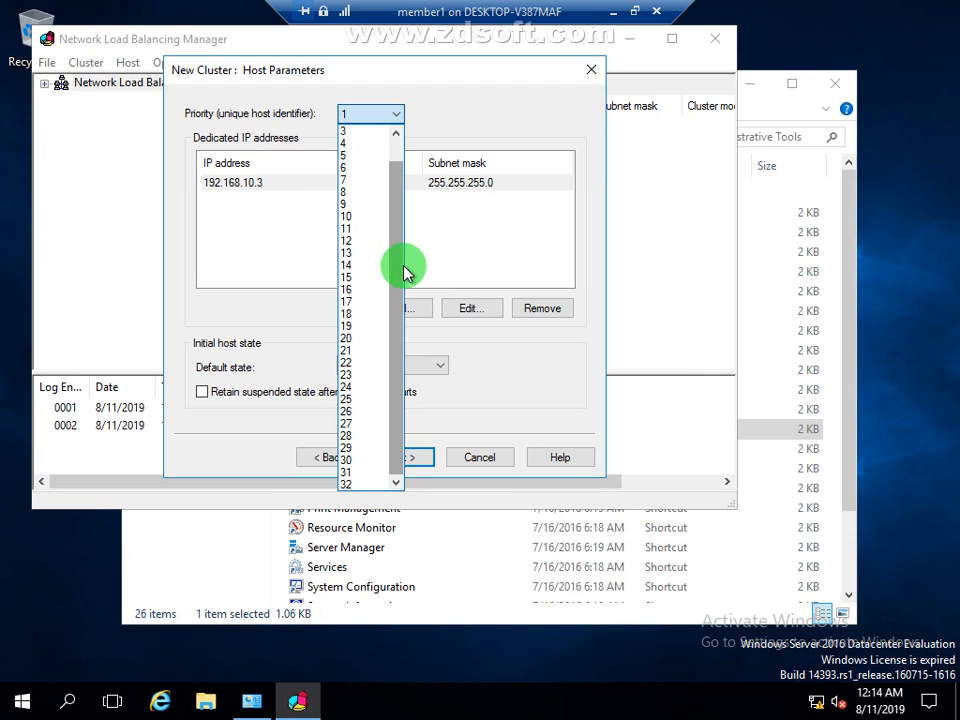
left_click_drag(403, 266, 392, 200)
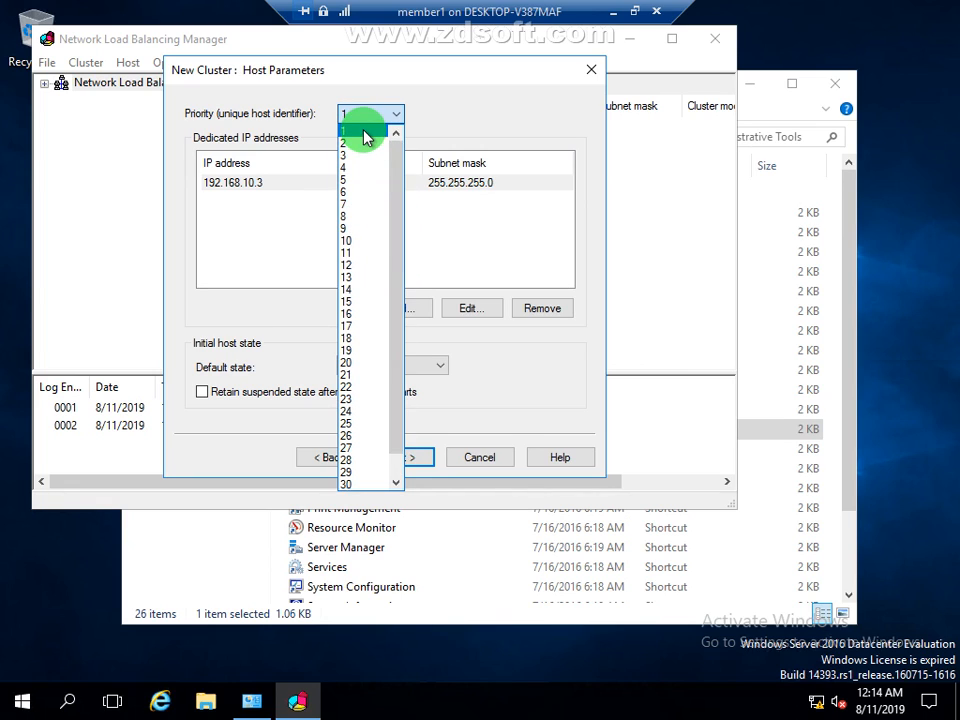
left_click(366, 133)
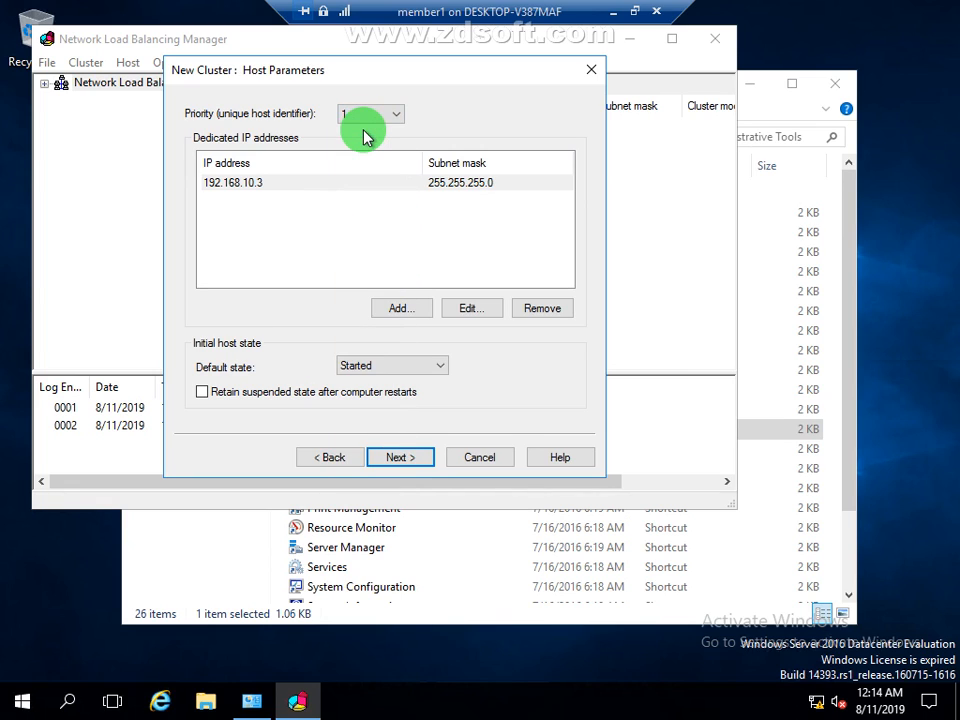
left_click(405, 459)
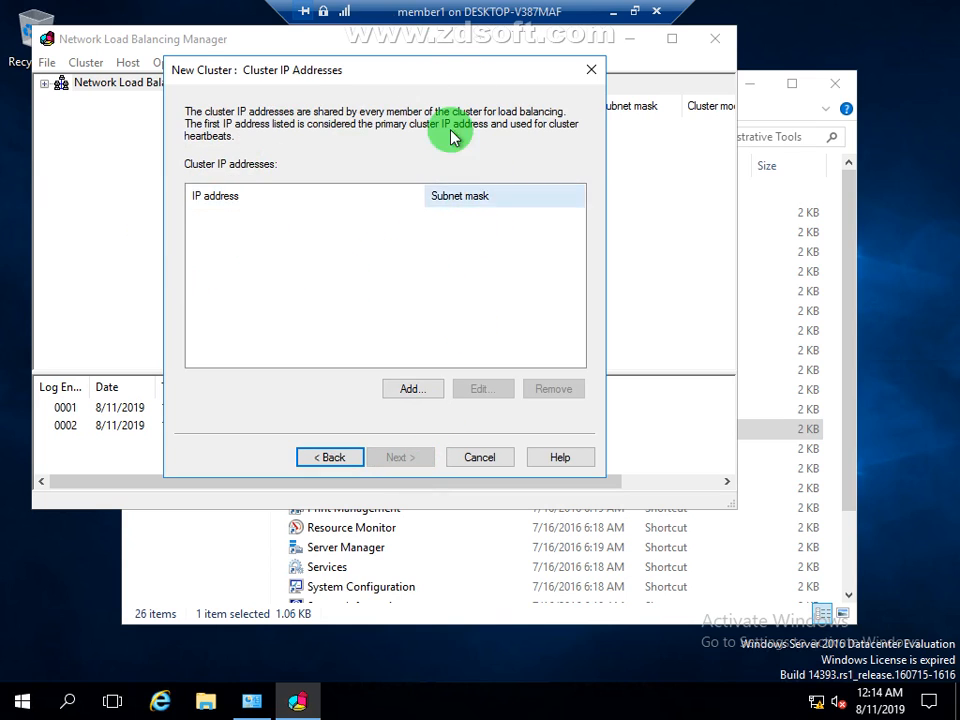
Add 192.168.10.100 with subnet mask 255.255.255.0 as the cluster IP address and continue to the cluster parameters
left_click(411, 390)
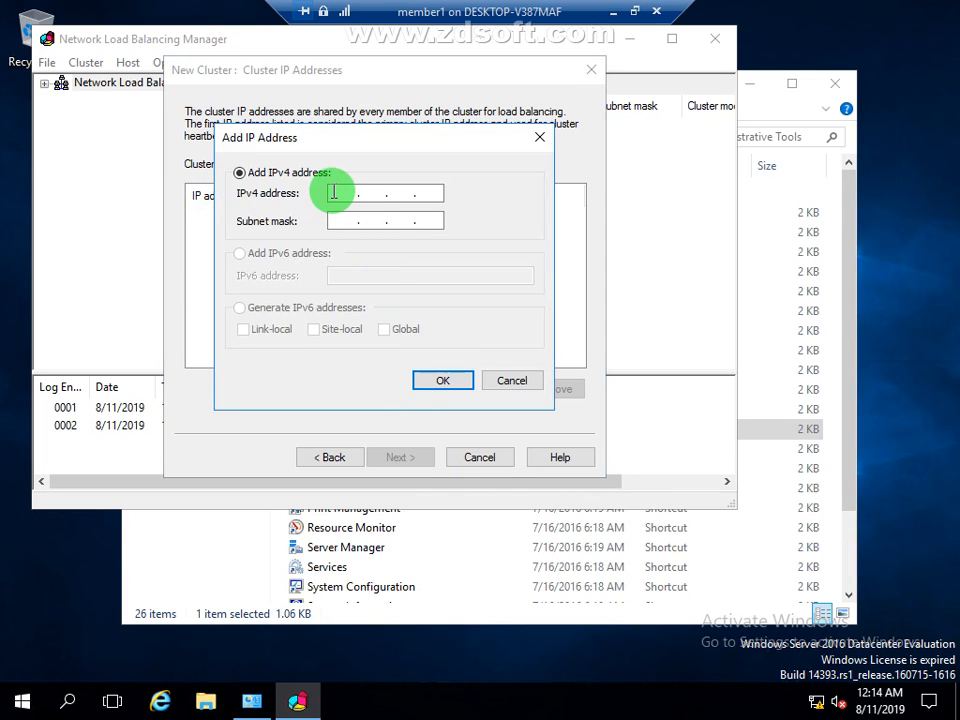
type("192.168.10.100")
left_click(333, 219)
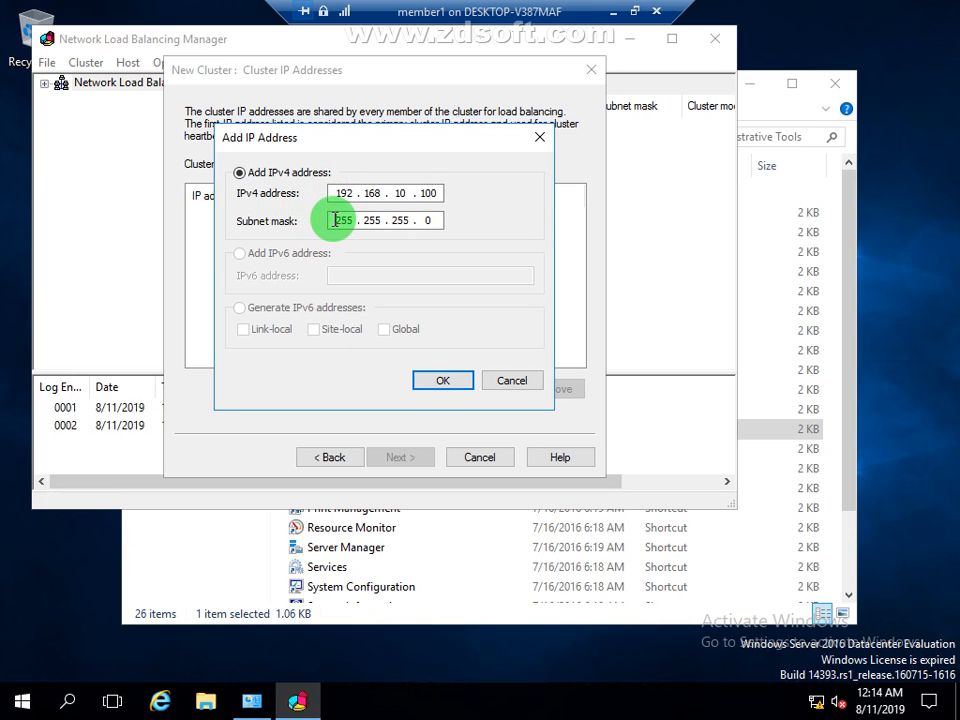
left_click(440, 382)
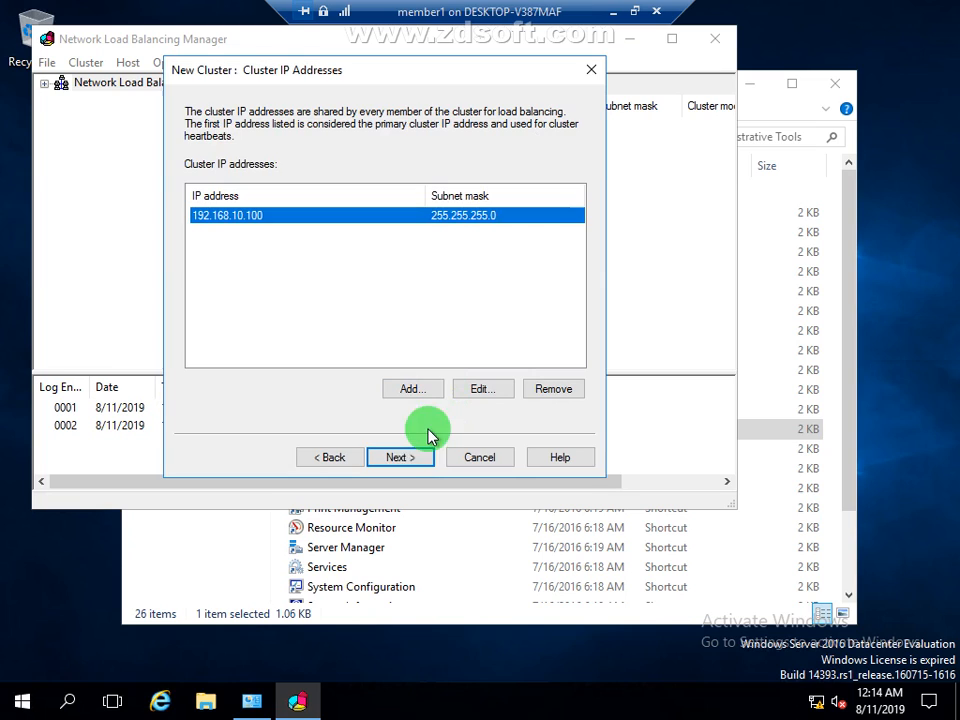
left_click(400, 457)
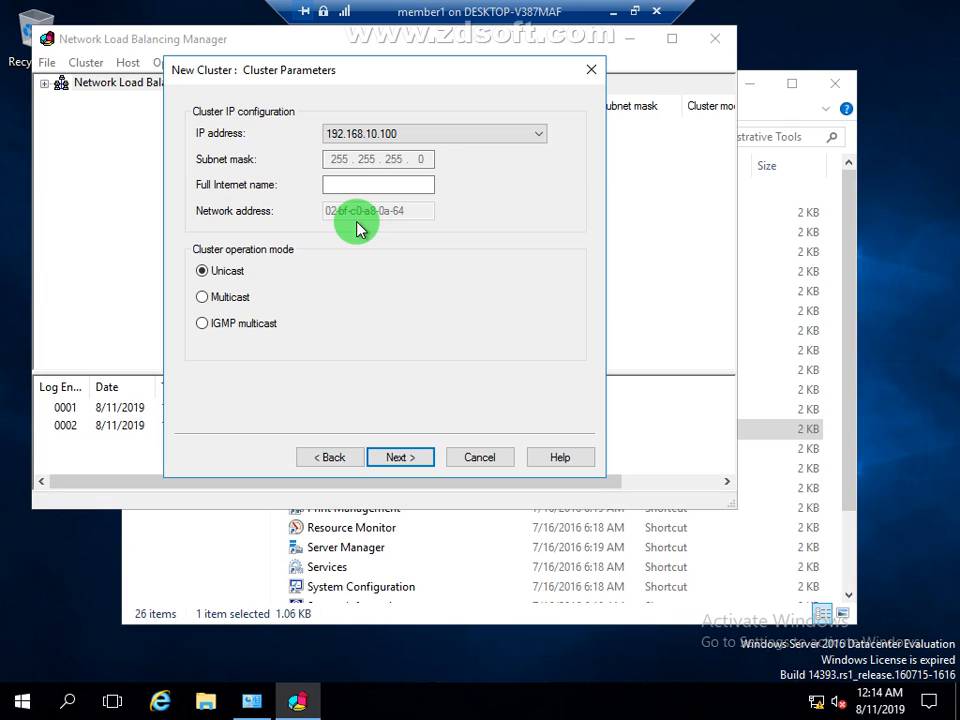
left_click(372, 187)
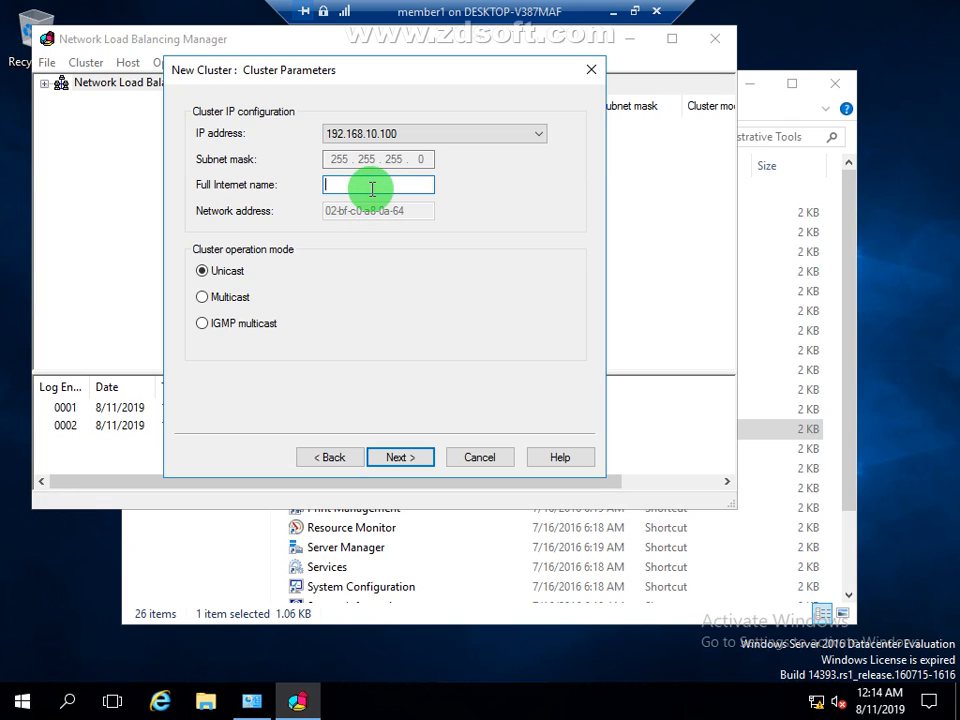
type("www.TB.Com")
left_click(240, 304)
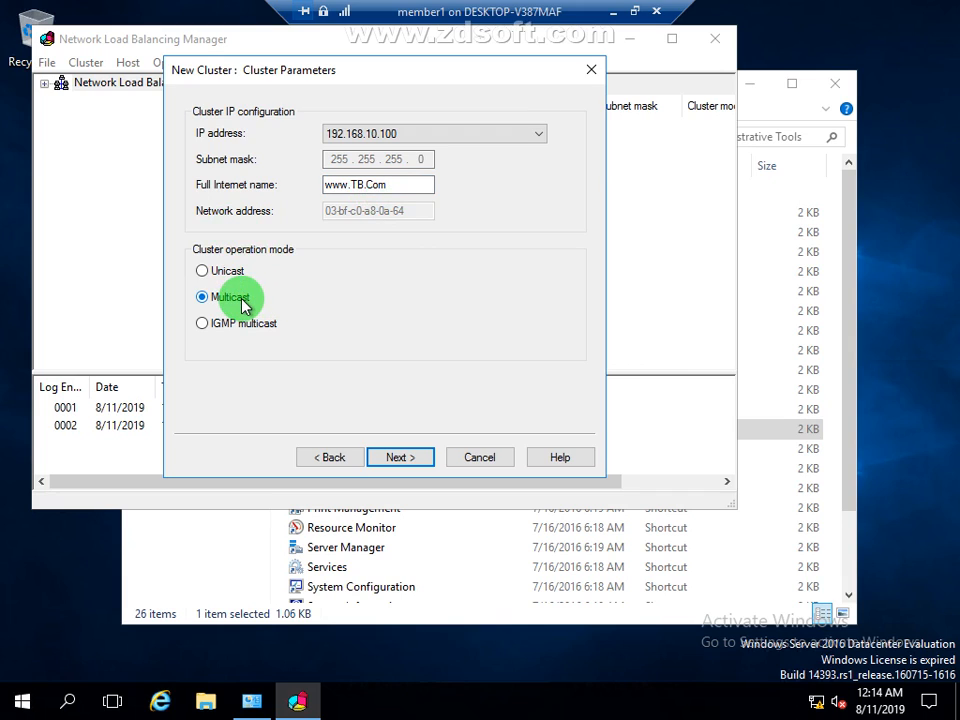
left_click(416, 459)
left_click(416, 459)
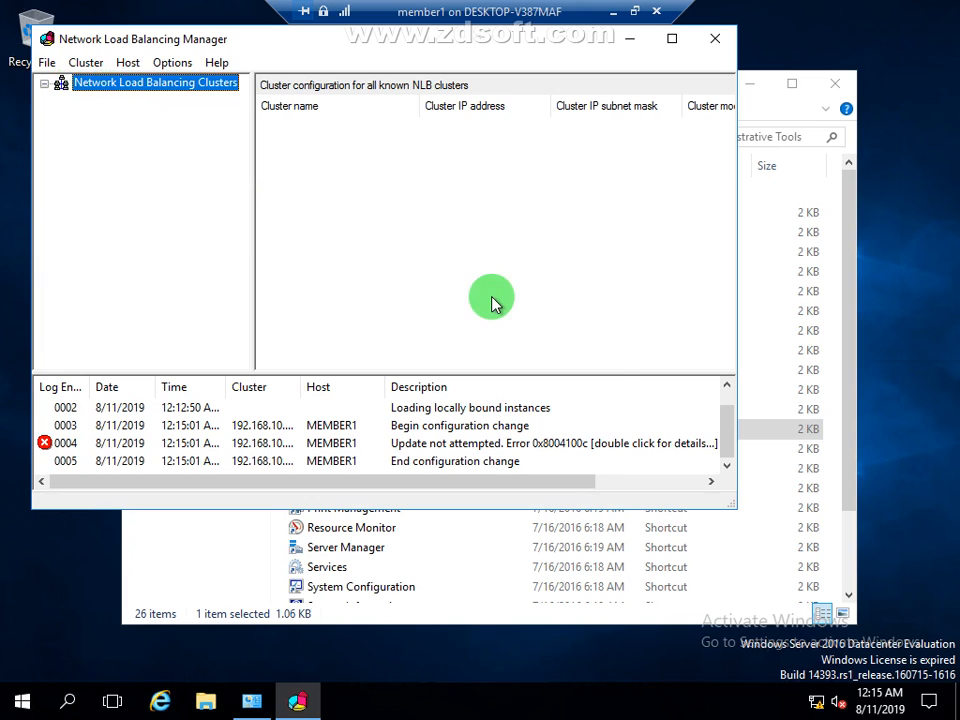
left_click(724, 465)
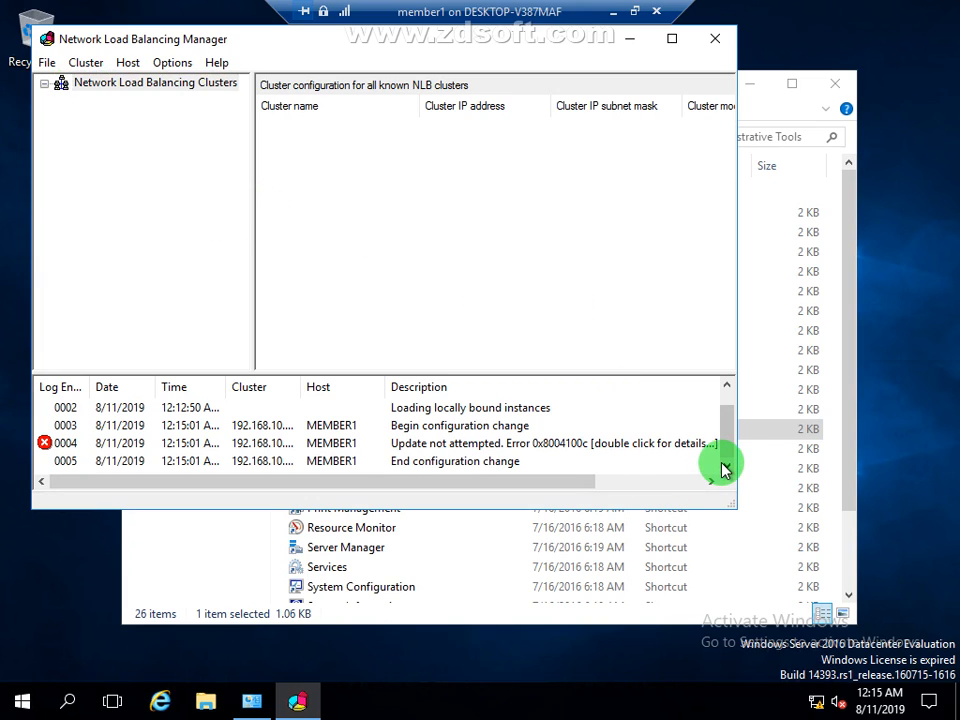
left_click(726, 390)
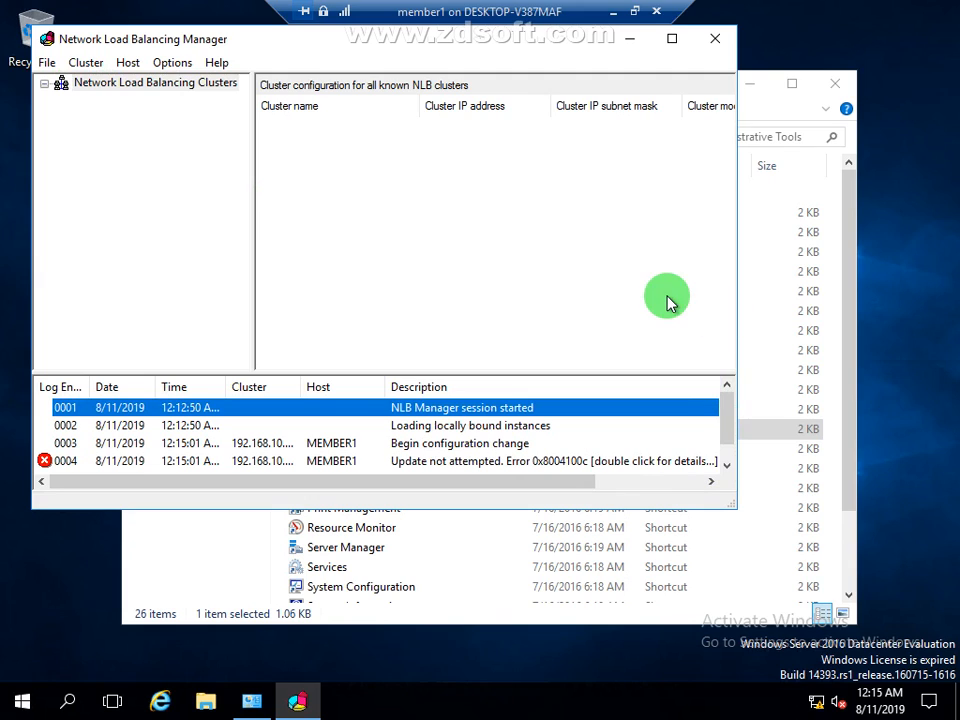
Try to connect to an existing cluster on host member1, and return to the list of load balancing clusters
left_click(88, 63)
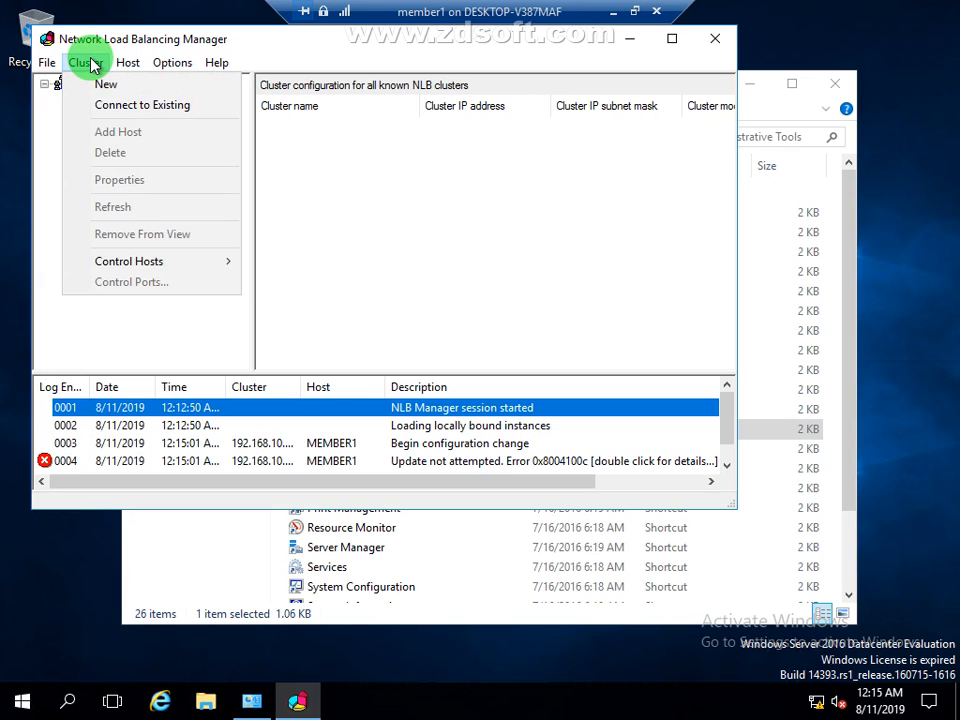
left_click(109, 106)
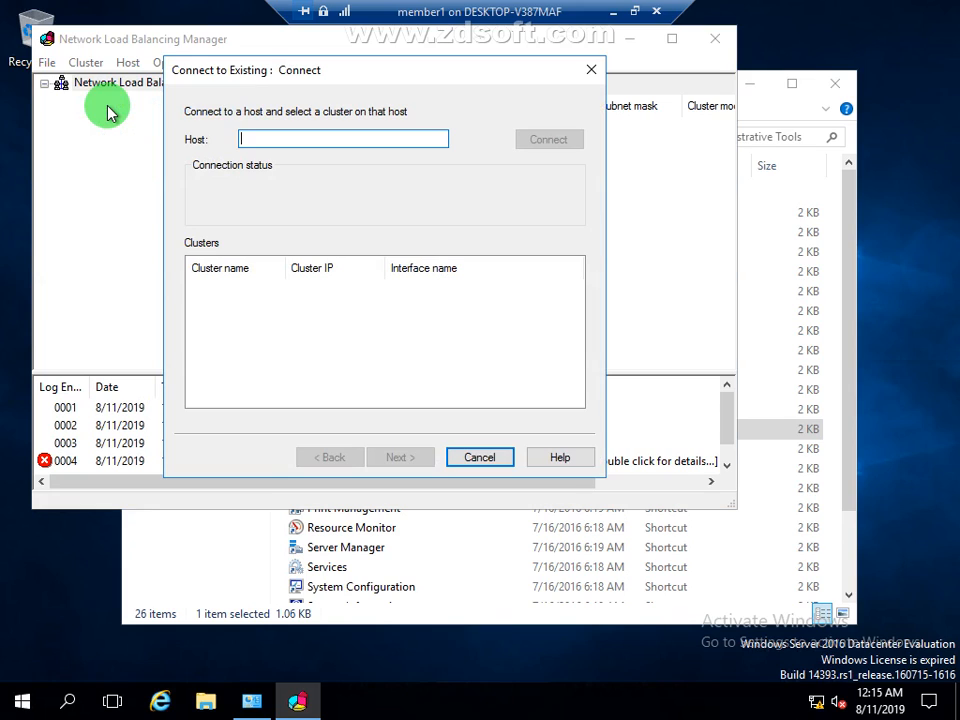
type("member1")
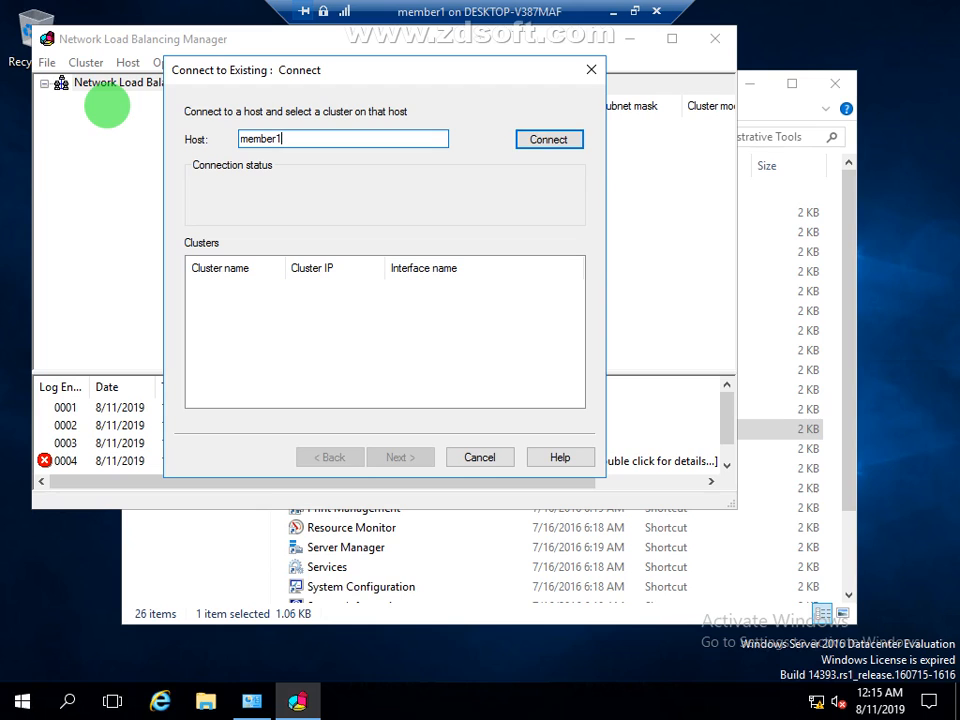
key("Return")
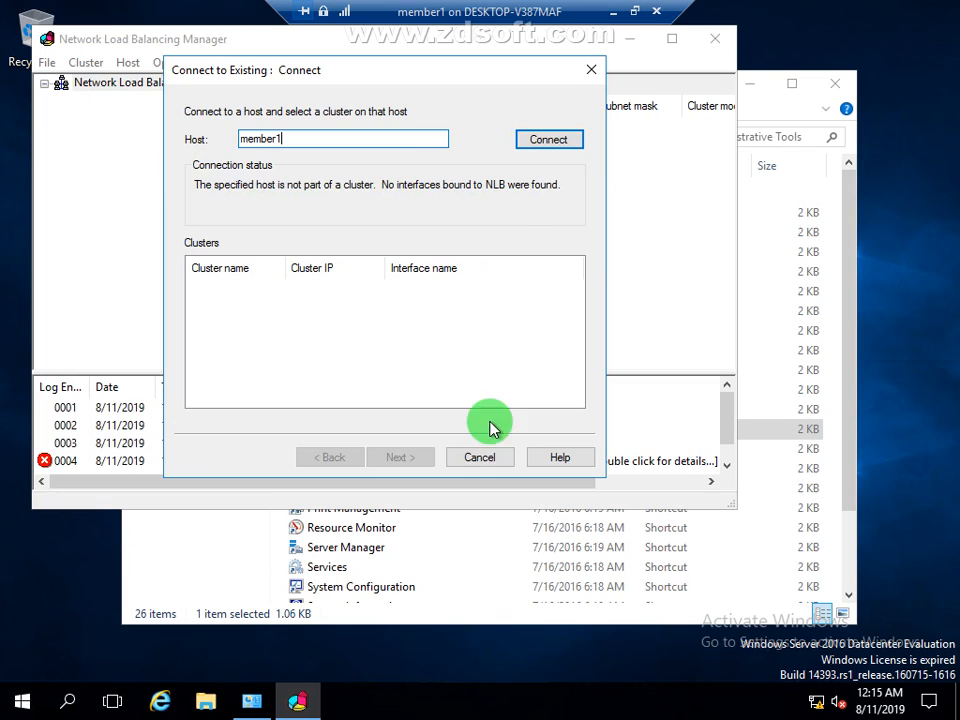
left_click(486, 457)
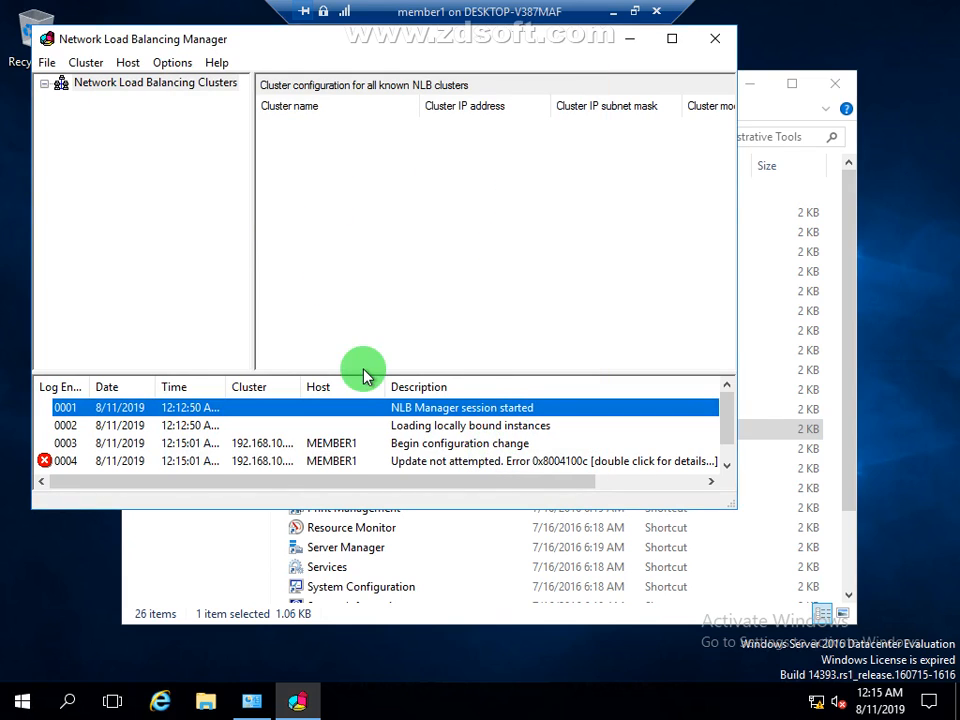
left_click(58, 86)
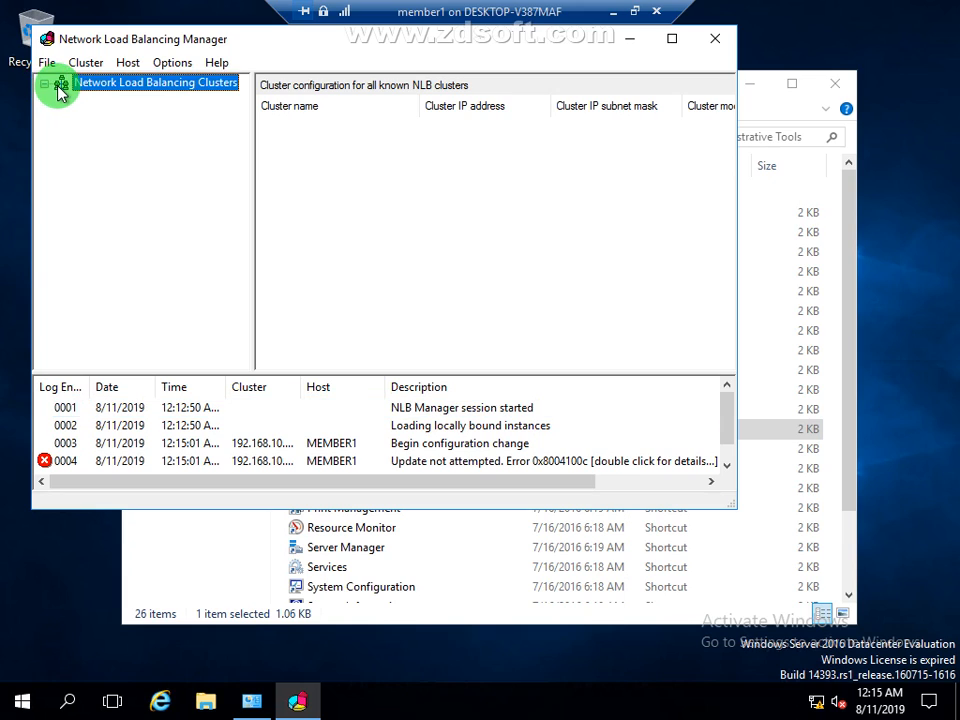
Select the failed update's log entry, and close Network Load Balancing Manager on member1
left_click(43, 86)
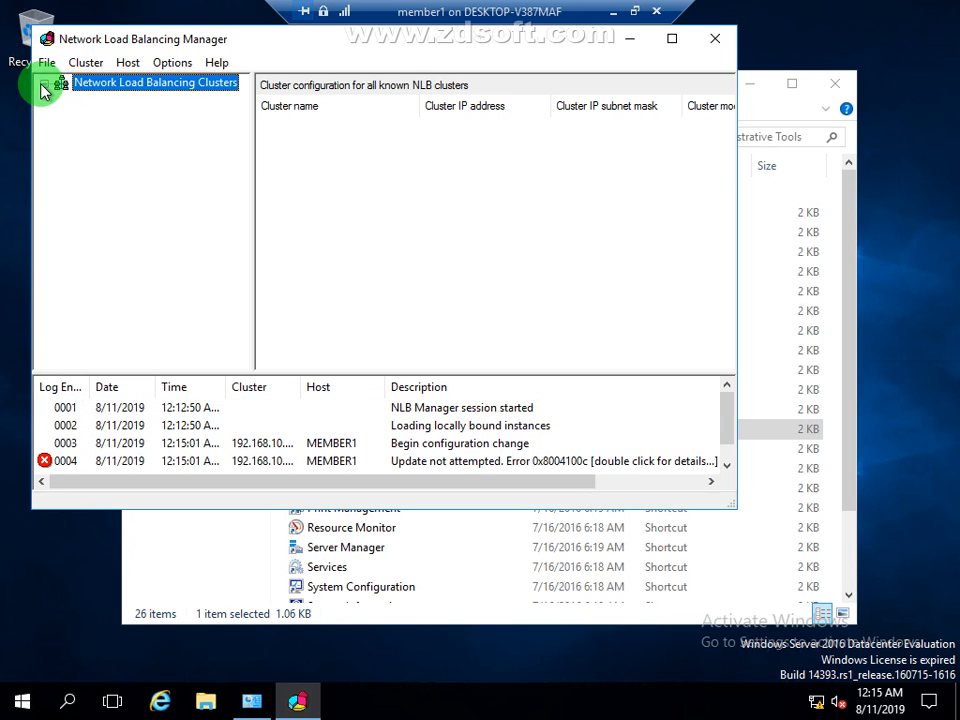
left_click(210, 468)
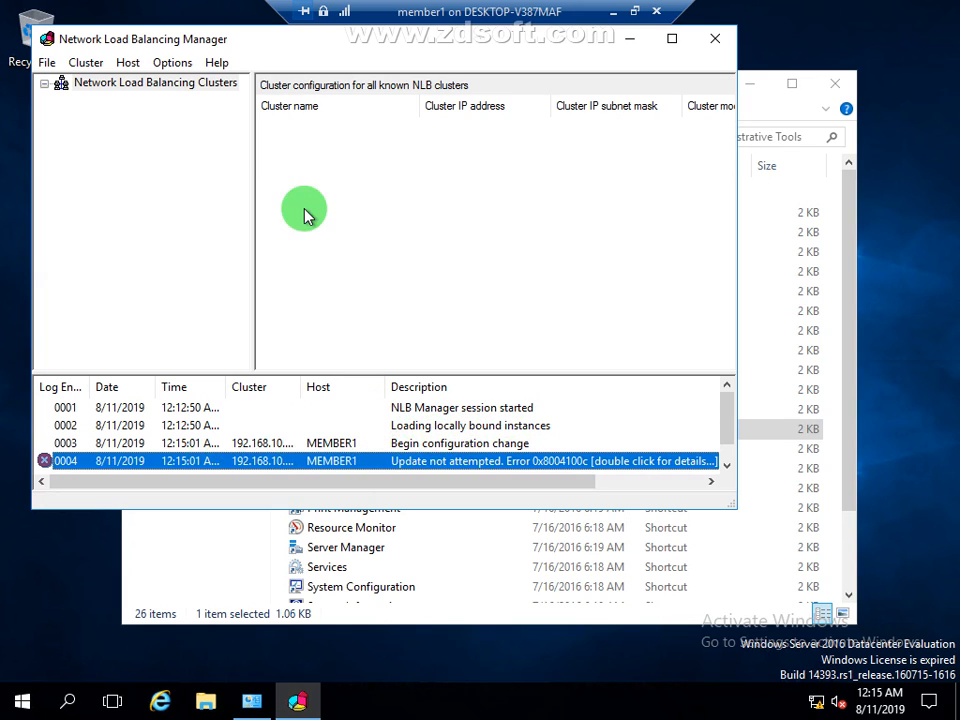
left_click(714, 39)
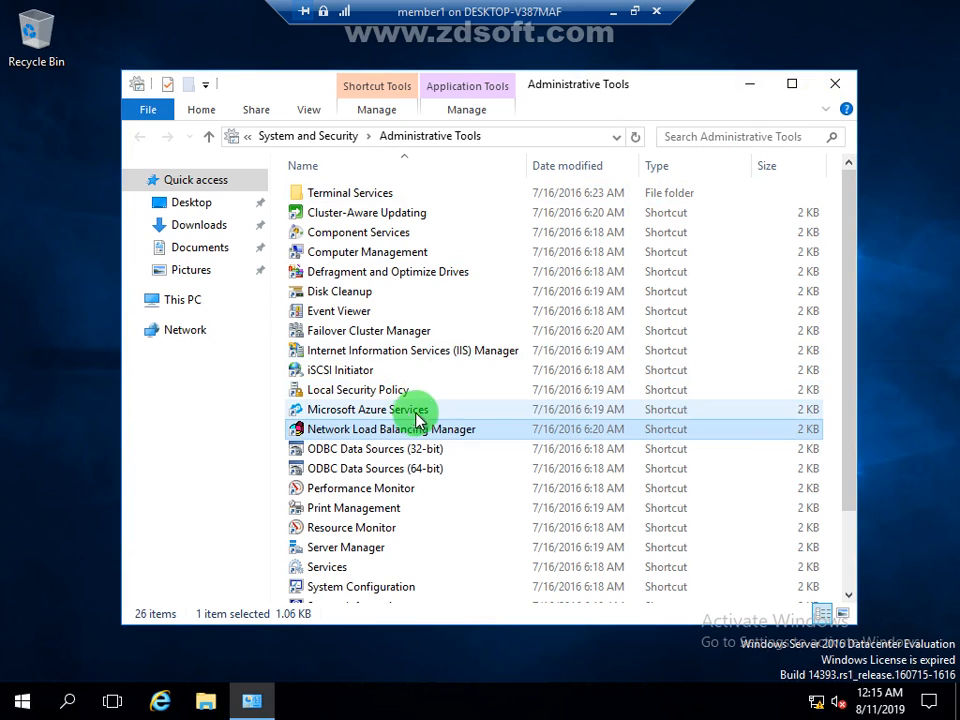
Open Failover Cluster Manager on member1, and minimize the member1 virtual machine session
left_click(386, 336)
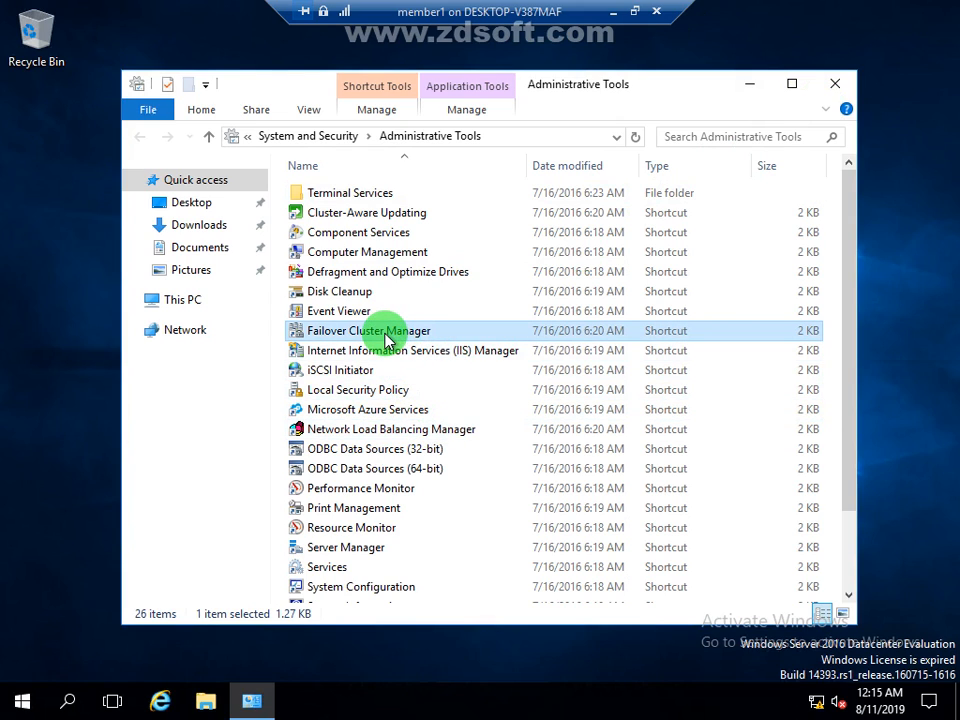
double_click(386, 336)
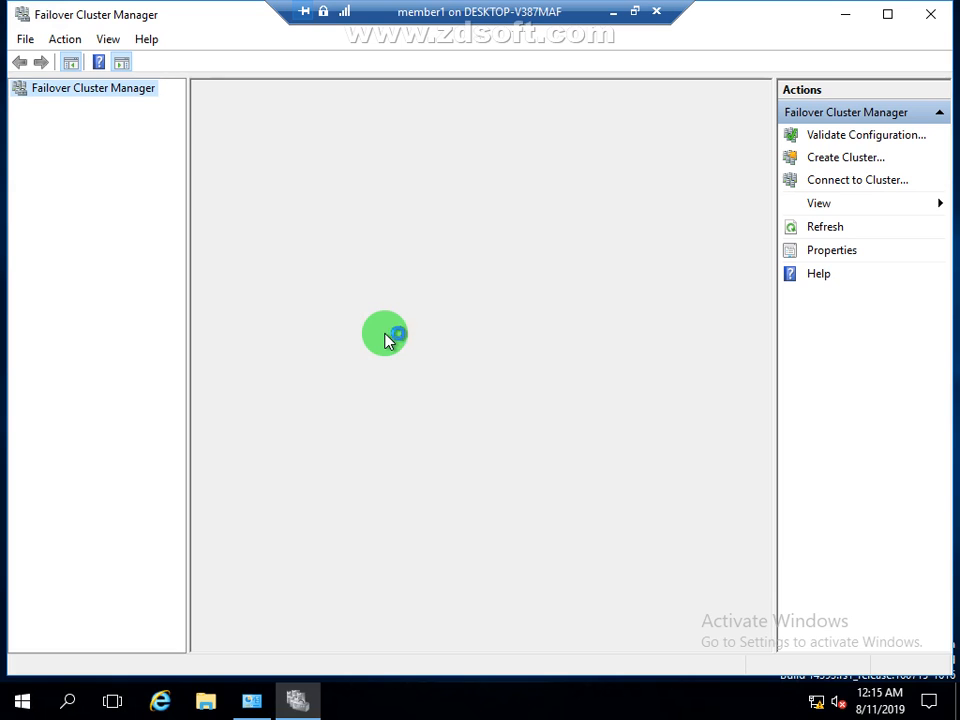
left_click(613, 13)
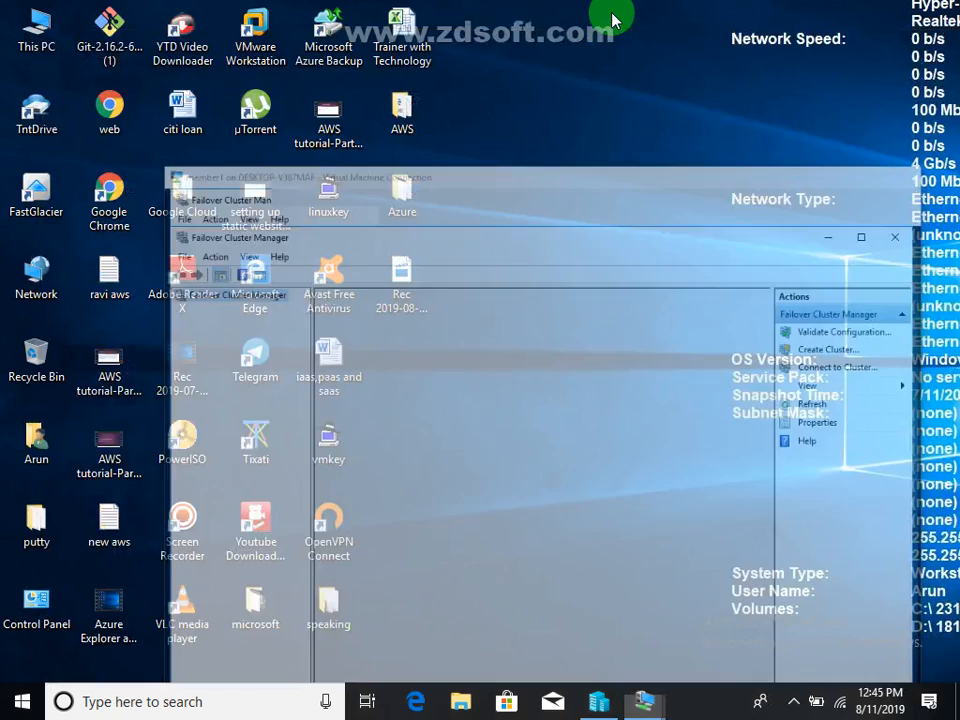
left_click(793, 700)
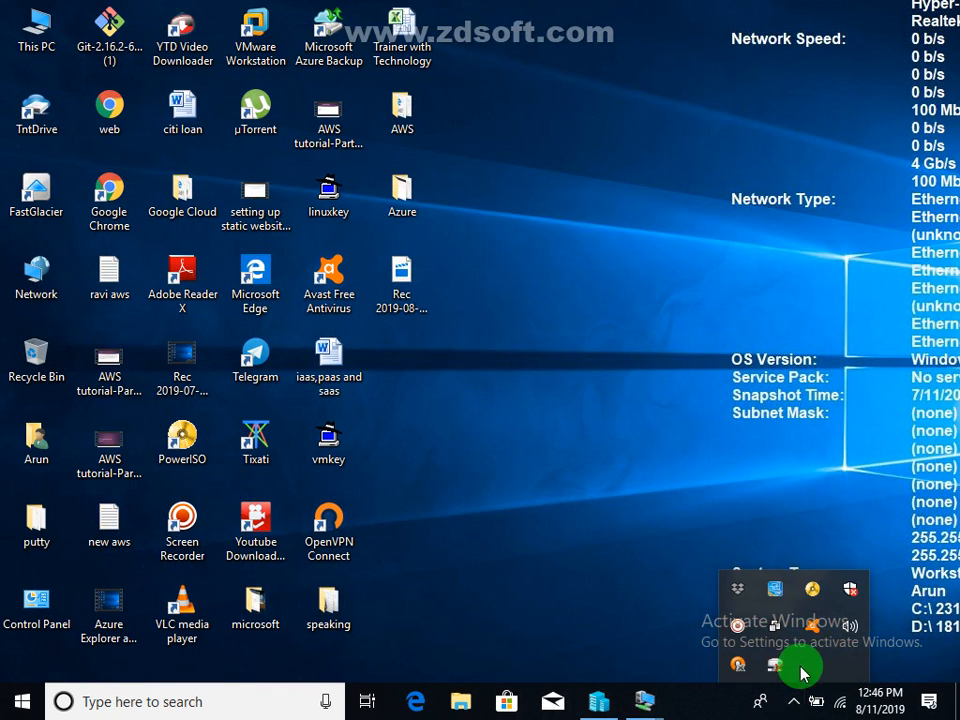
right_click(761, 626)
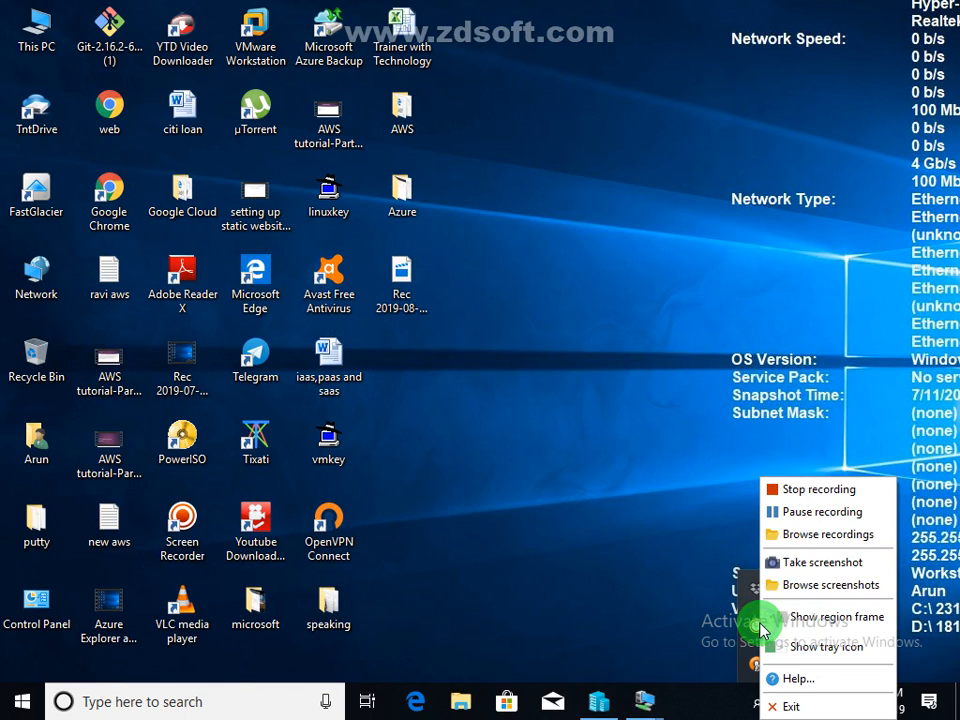
left_click(808, 514)
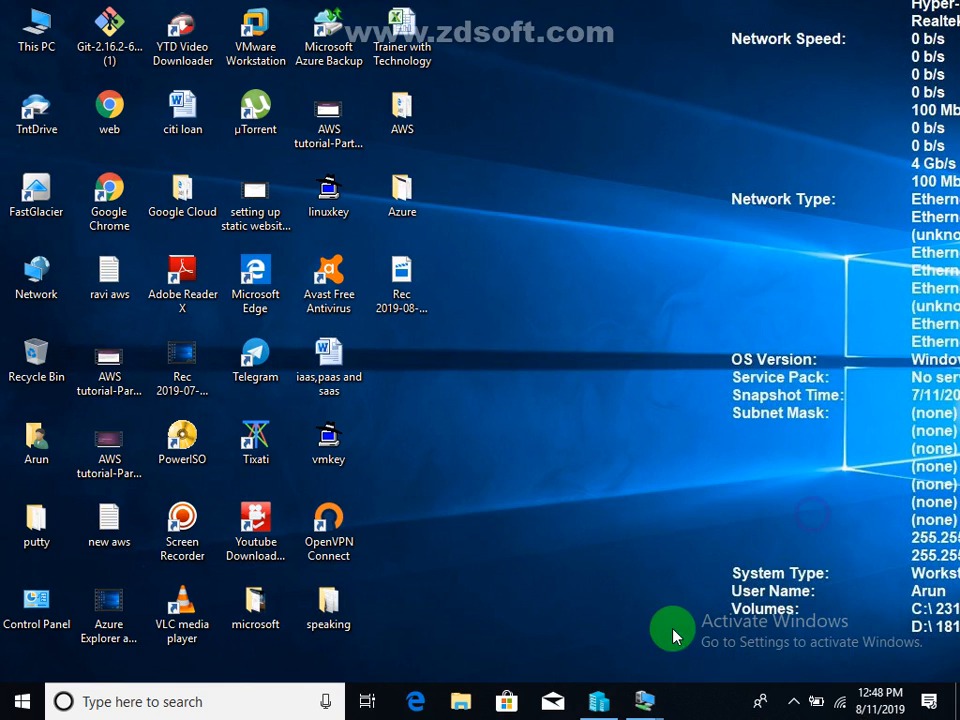
Switch to the MEMBER virtual machine, connect the new cluster to host member through its Ethernet interface, and accept the host parameters
left_click(645, 710)
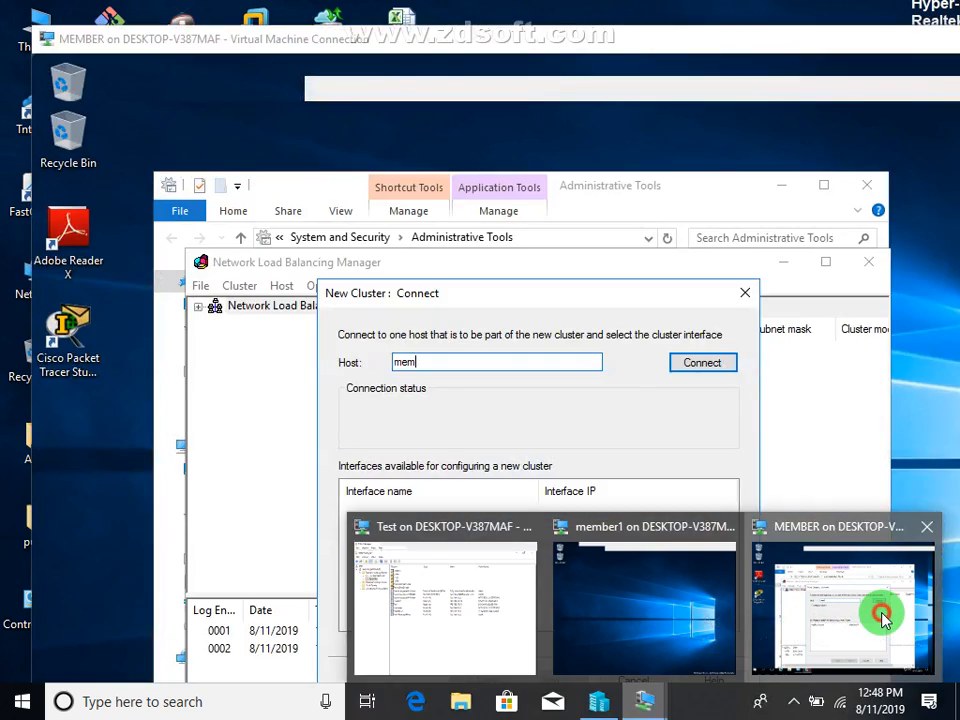
left_click(875, 668)
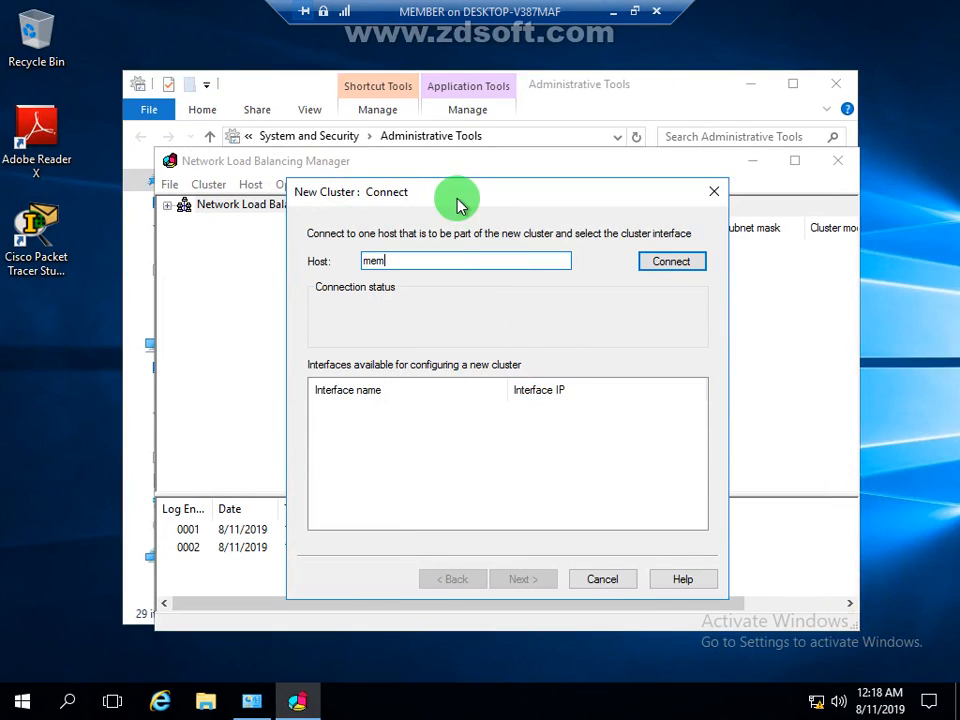
left_click(443, 261)
type("member")
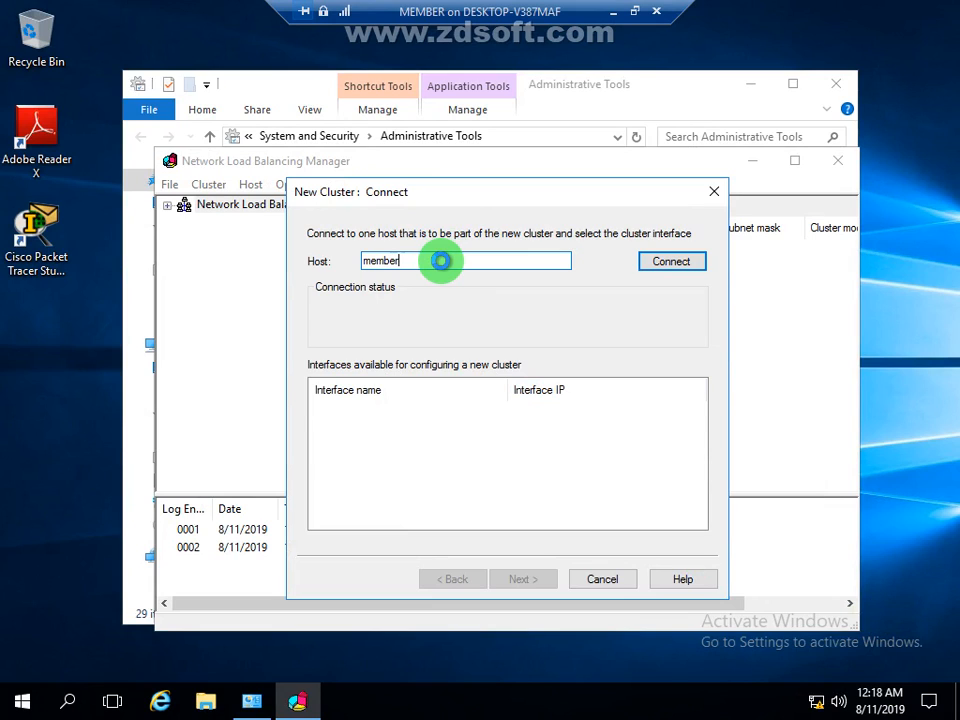
key("Return")
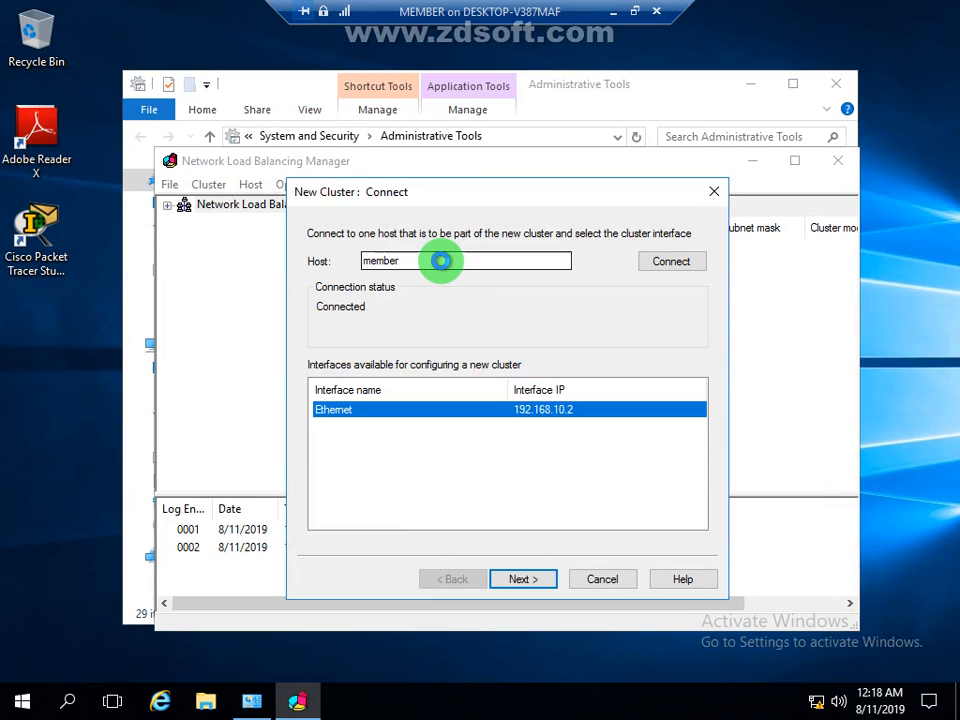
left_click(542, 585)
left_click(542, 585)
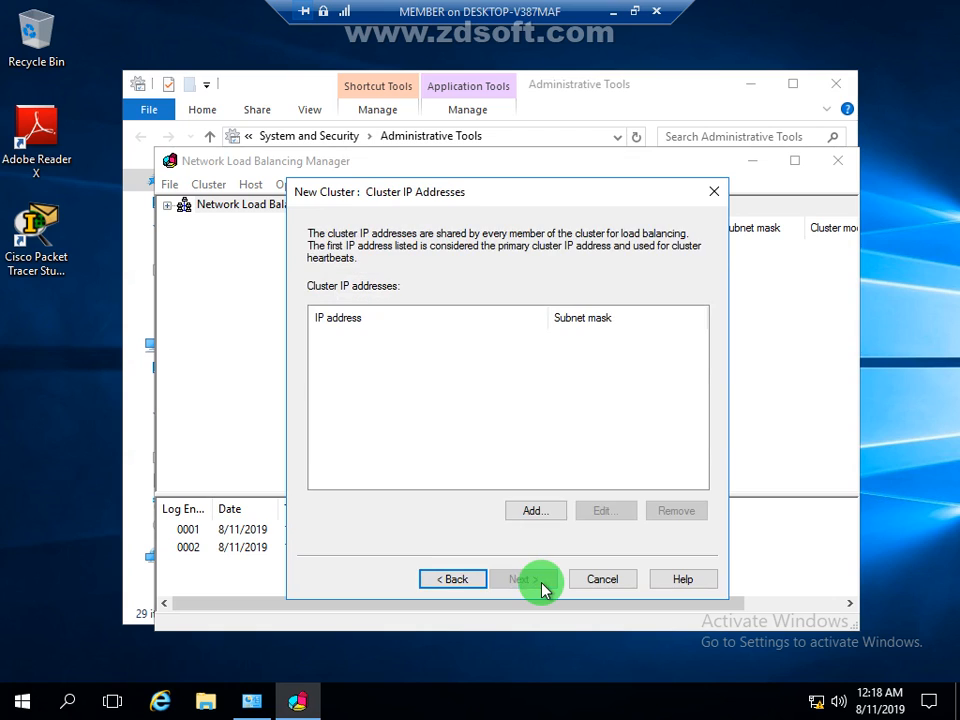
Add 192.168.10.110 with subnet mask 255.255.255.0 as the cluster IP address and continue to the cluster parameters
left_click(548, 509)
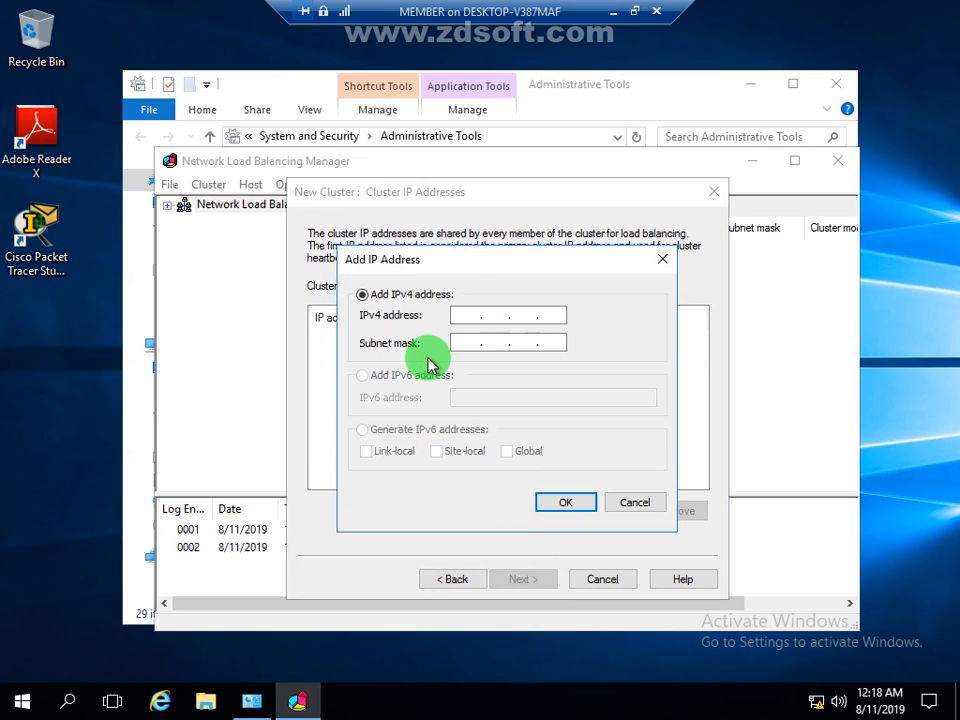
left_click(463, 313)
type("192 . ")
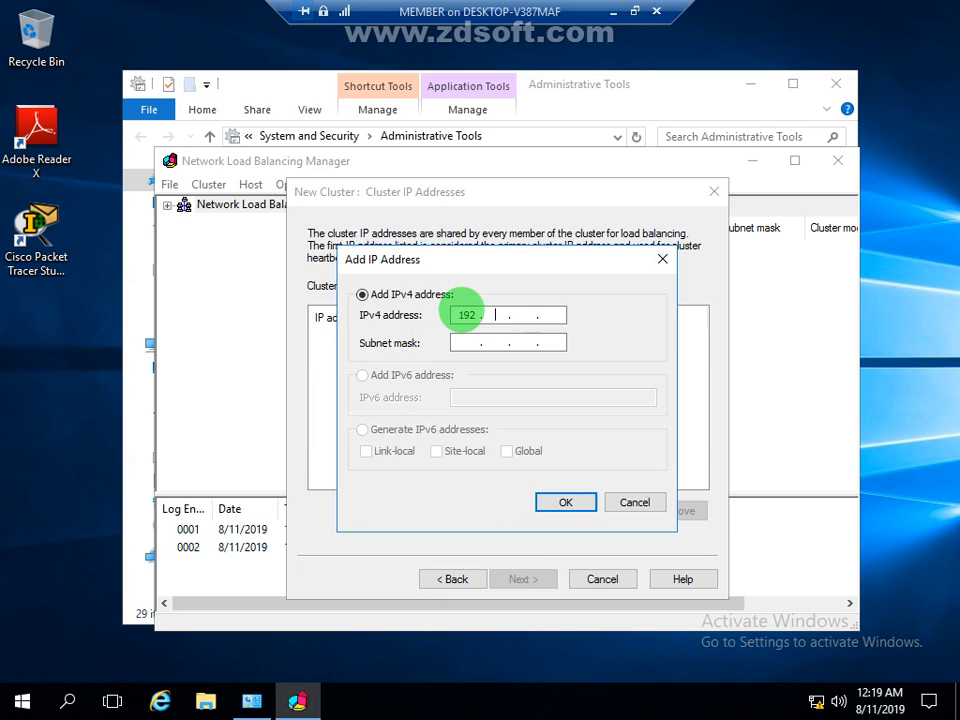
type("168 . 10 . ")
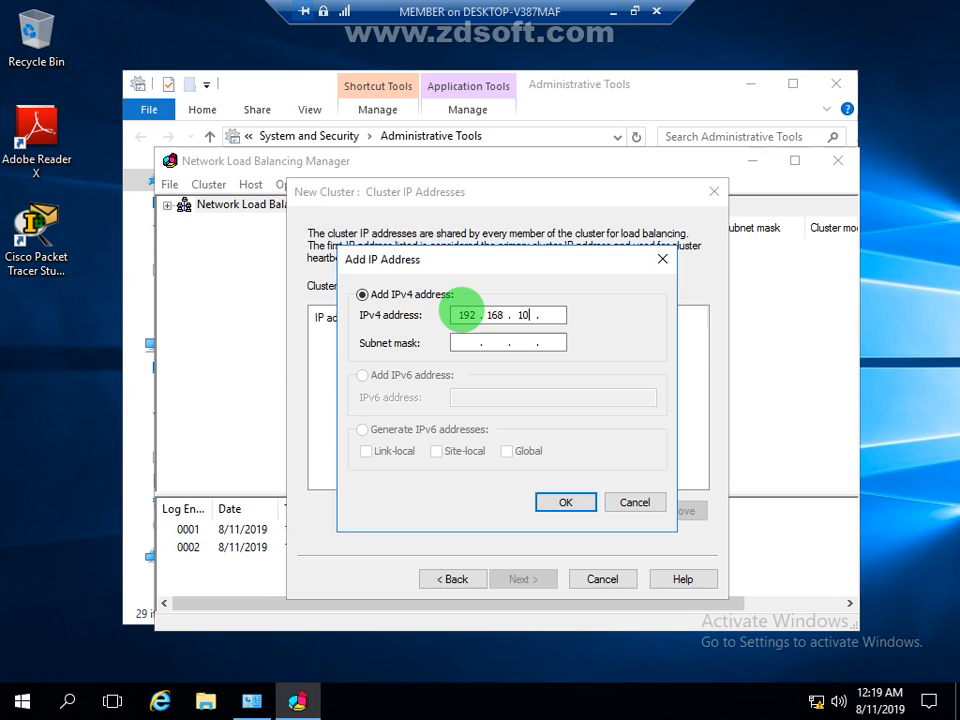
type("110")
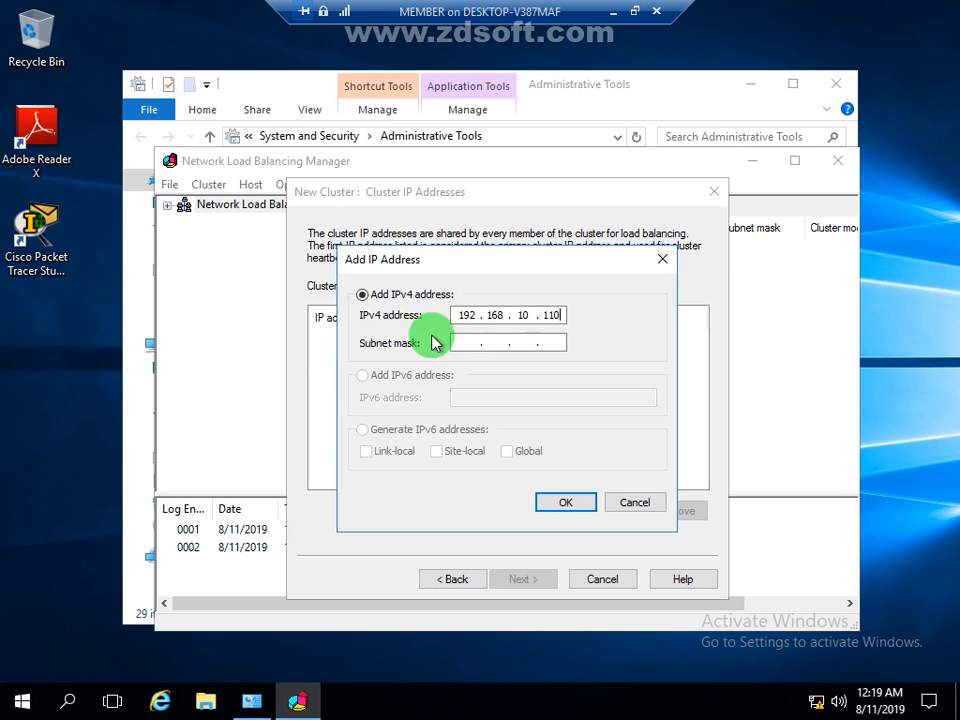
left_click(468, 339)
left_click(568, 503)
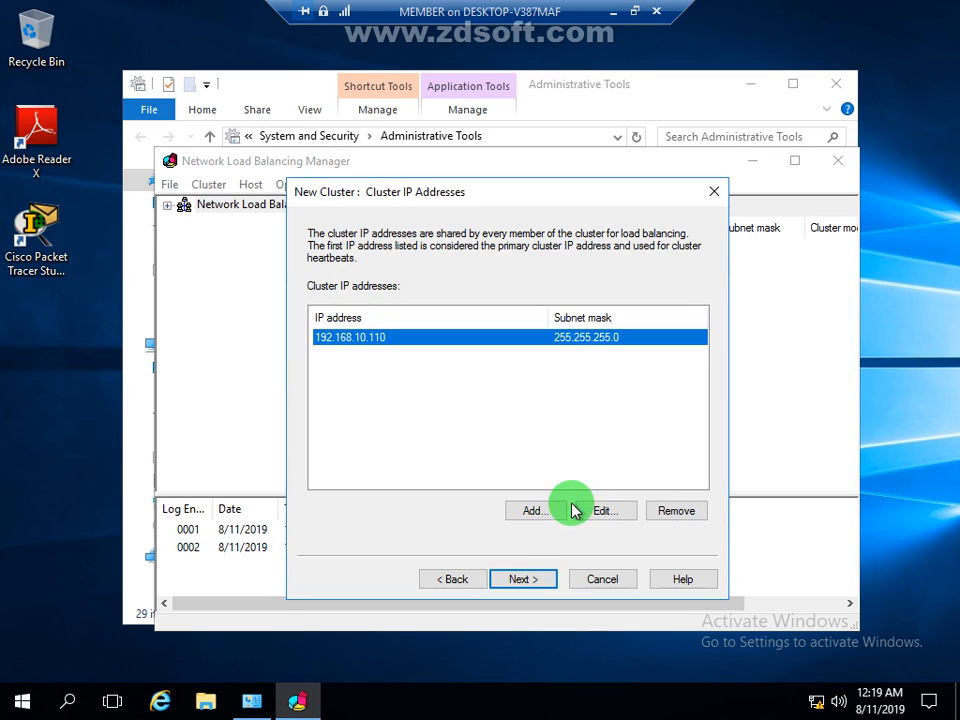
left_click(527, 579)
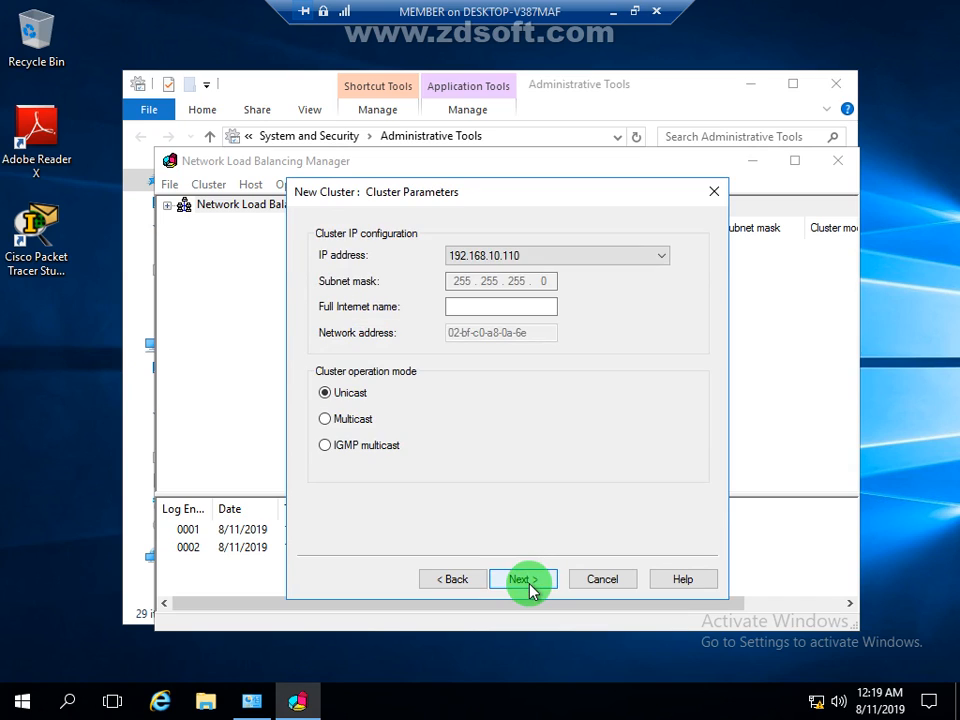
left_click(519, 307)
type("w")
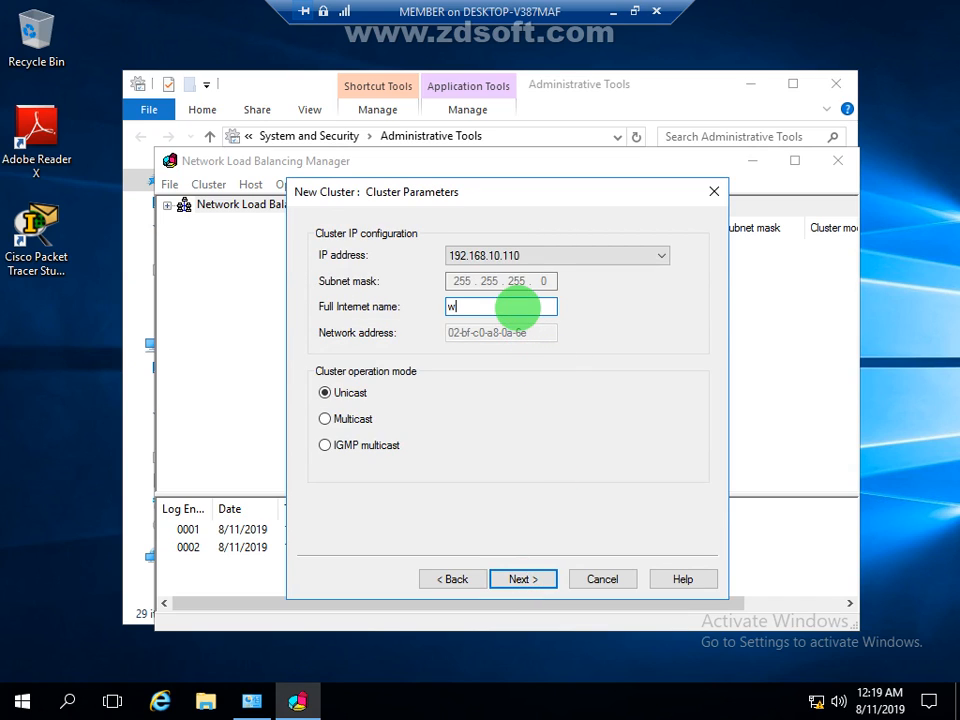
type("ww.TB.COM")
left_click(357, 419)
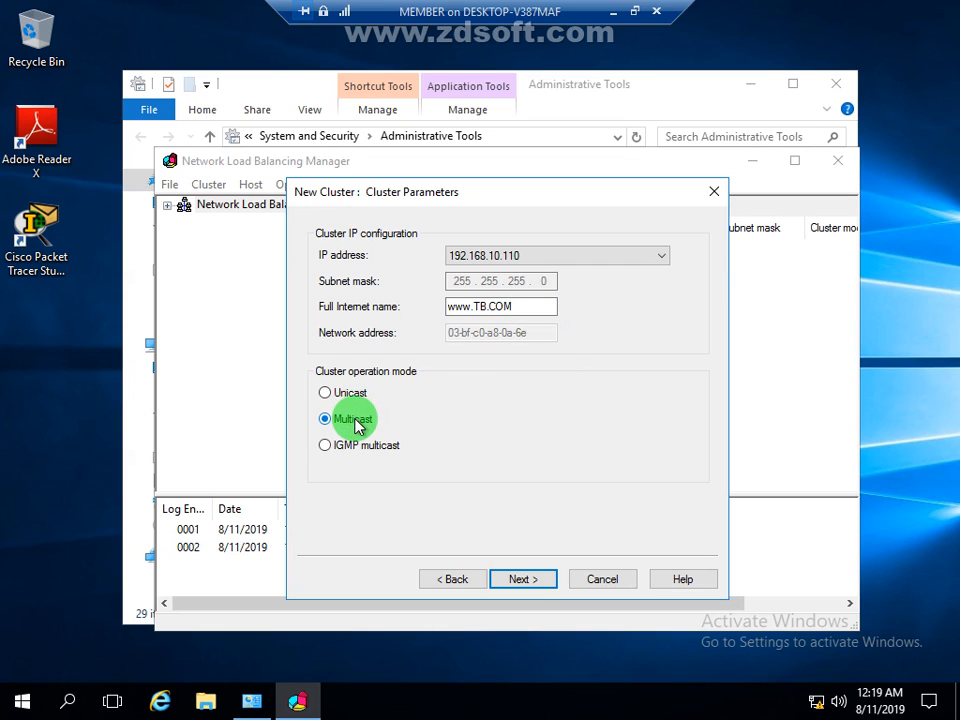
left_click(534, 580)
left_click(526, 579)
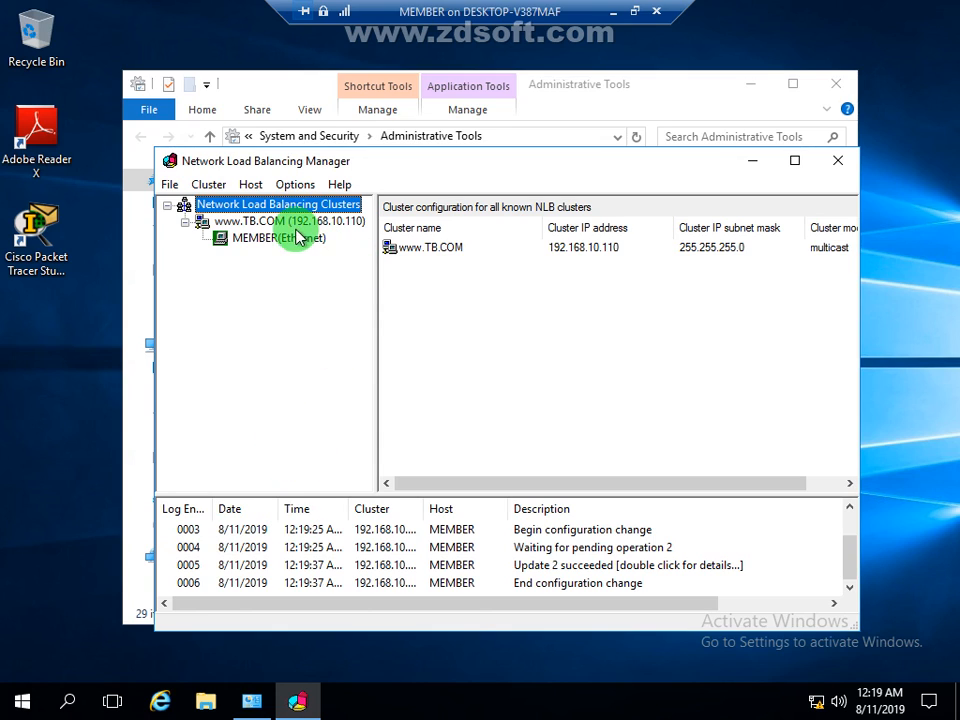
left_click(280, 240)
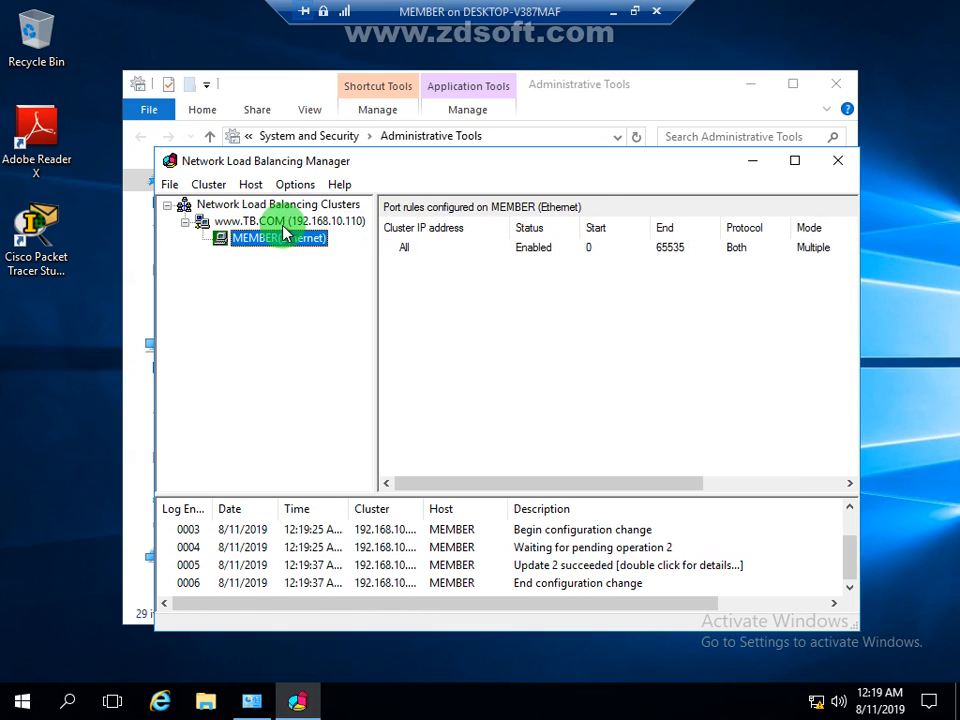
left_click(283, 226)
right_click(283, 226)
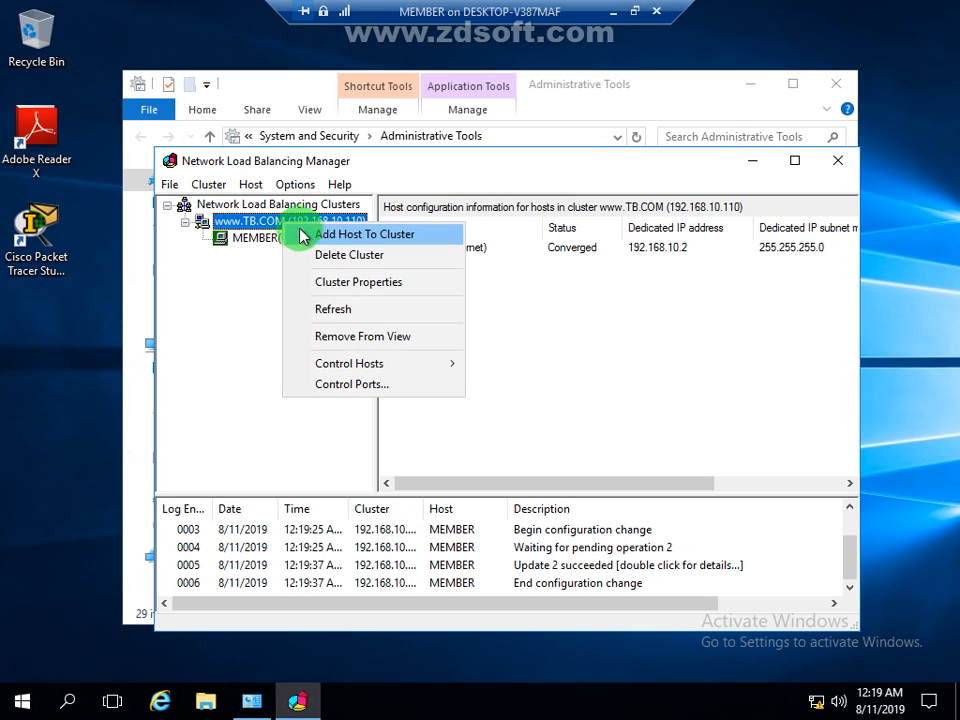
left_click(312, 237)
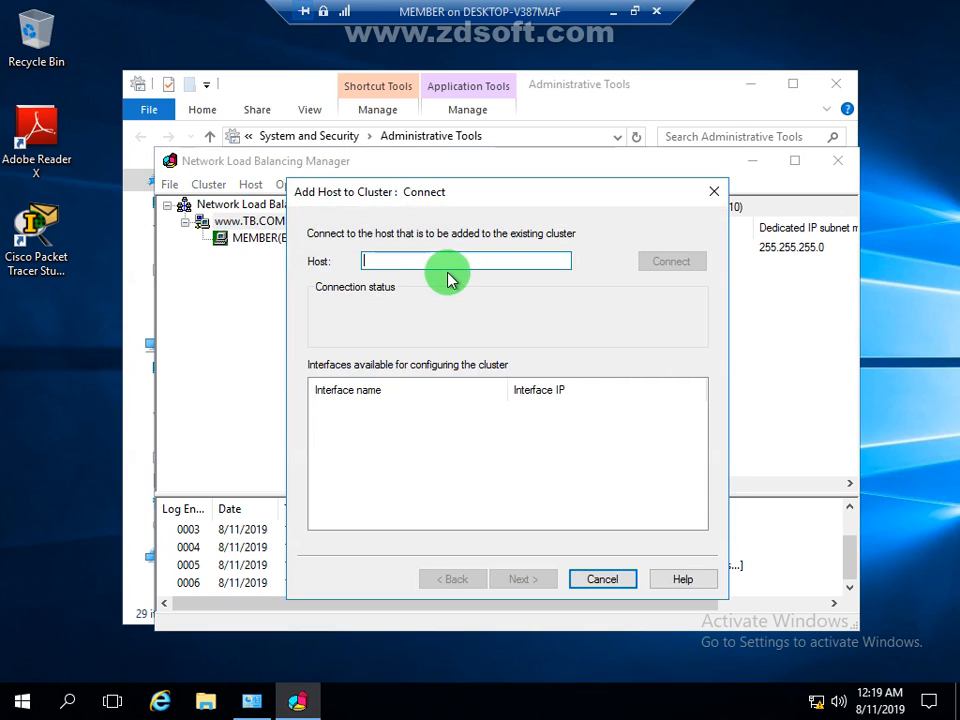
type("member1")
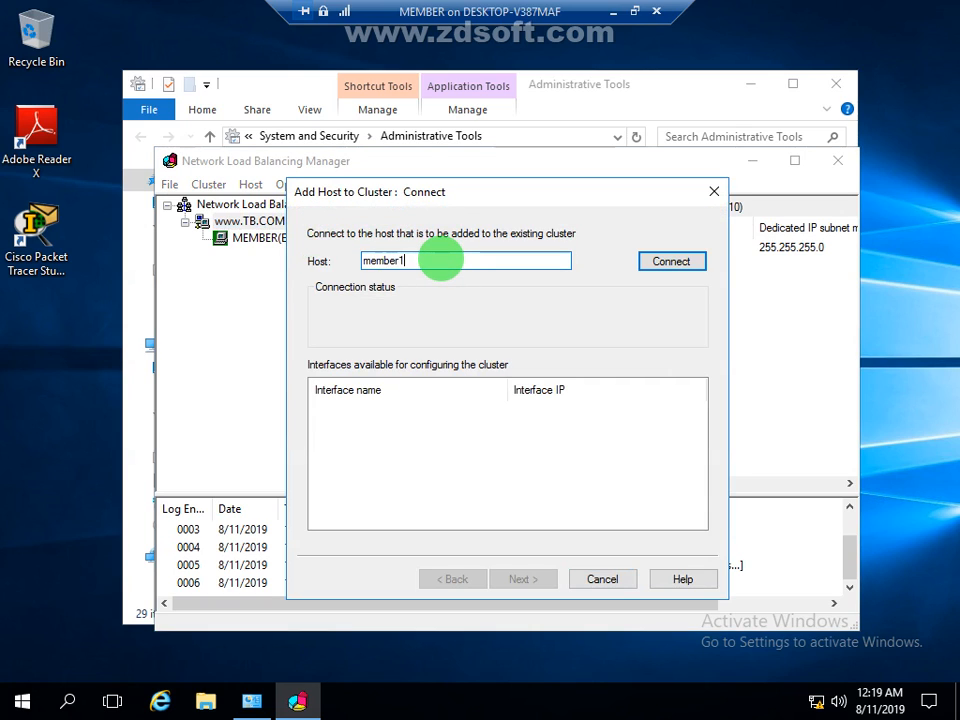
key("Return")
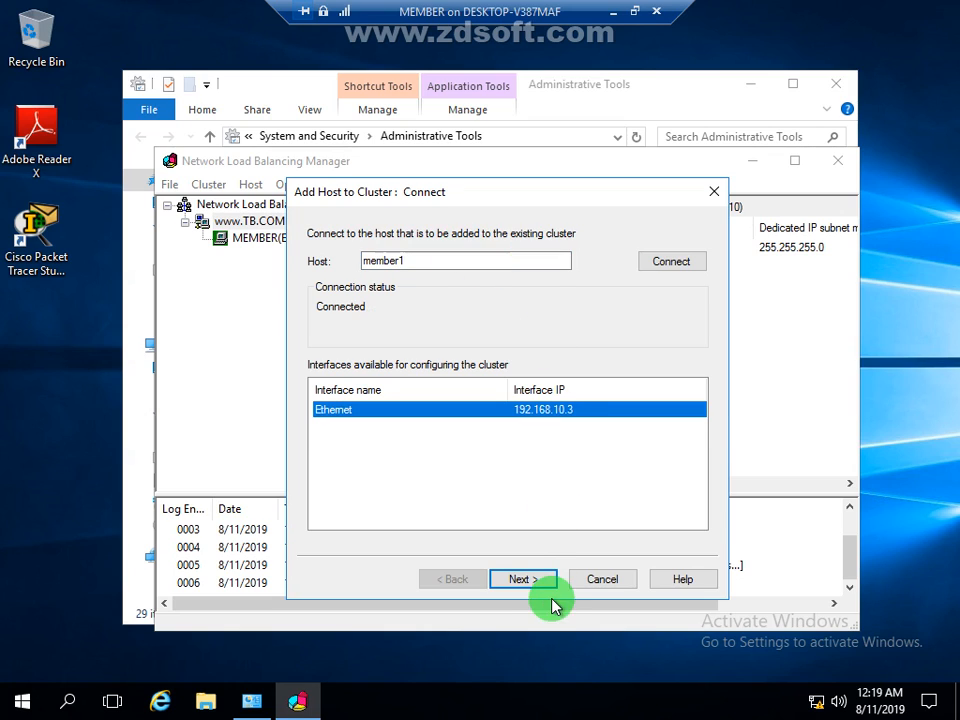
left_click(524, 579)
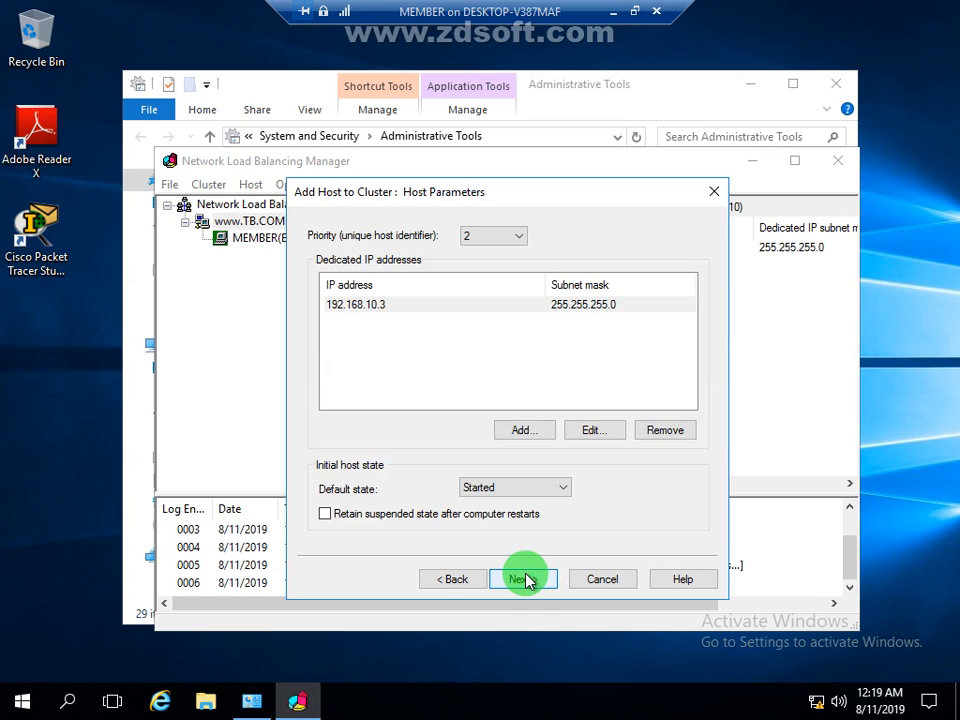
left_click(524, 579)
left_click(524, 579)
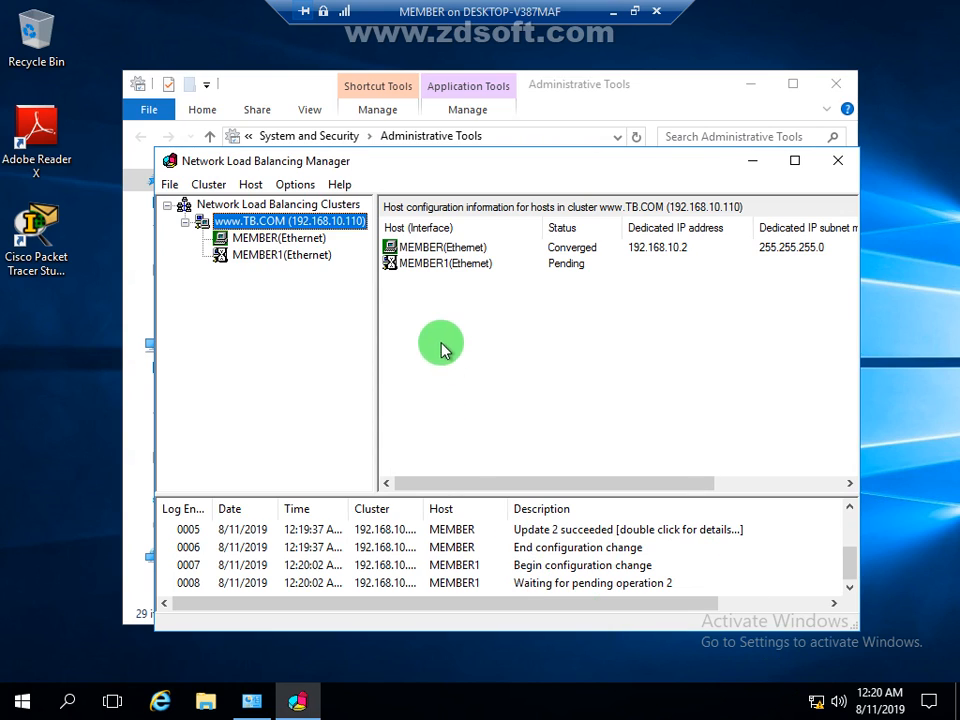
left_click(170, 184)
left_click(172, 184)
left_click(208, 186)
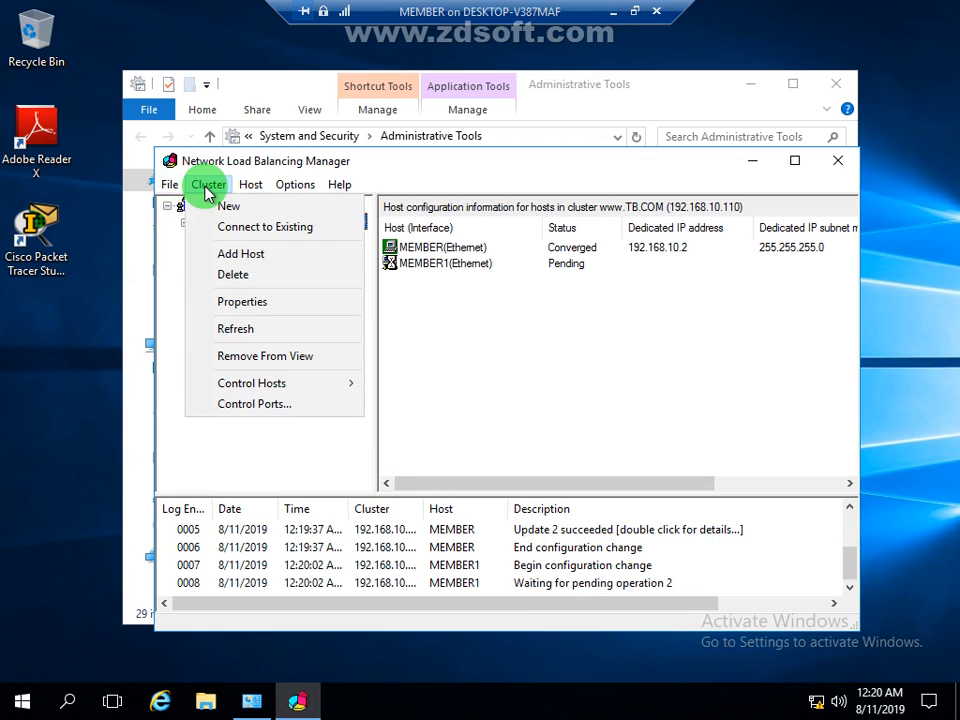
left_click(237, 330)
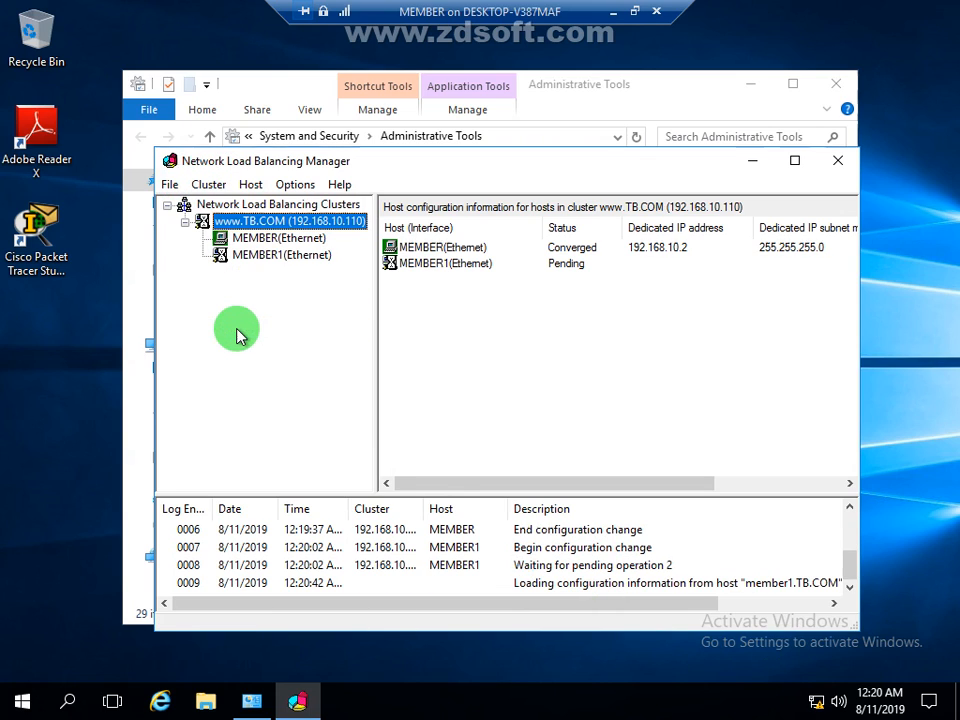
On the Test virtual machine, add a www host record for 192.168.10.110 with a PTR record to the TB.COM zone and refresh the zone
left_click(614, 13)
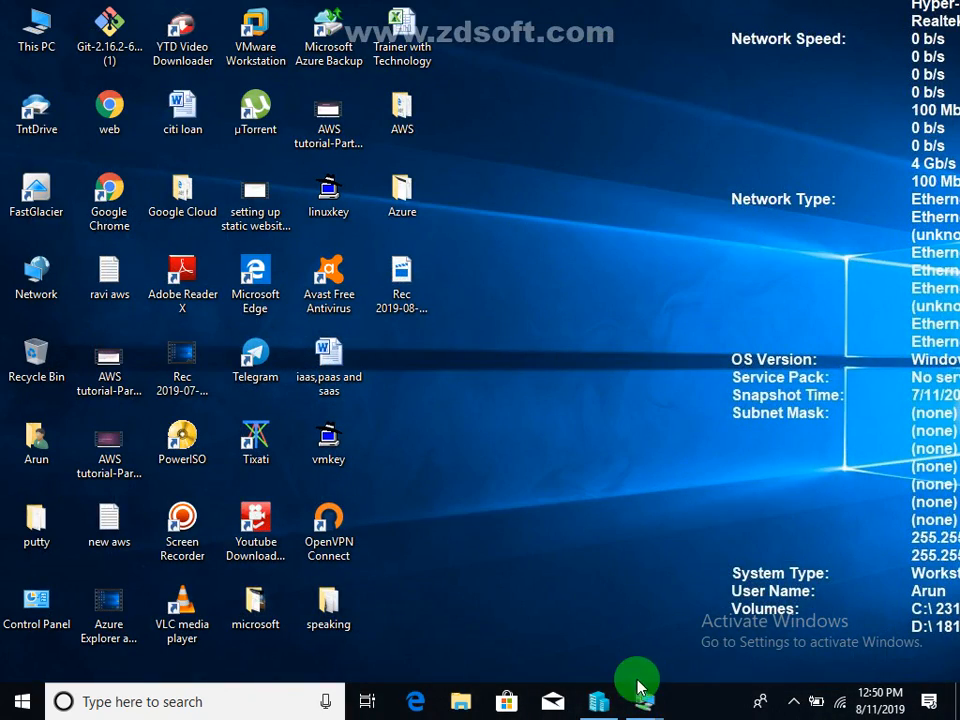
mouse_move(641, 692)
left_click(471, 658)
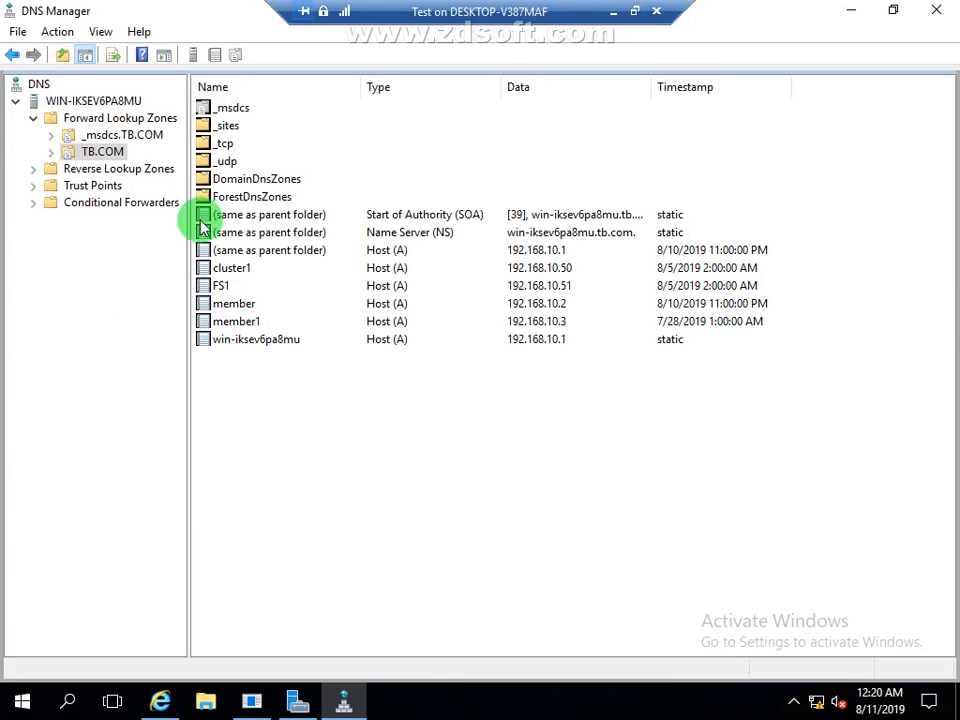
right_click(103, 155)
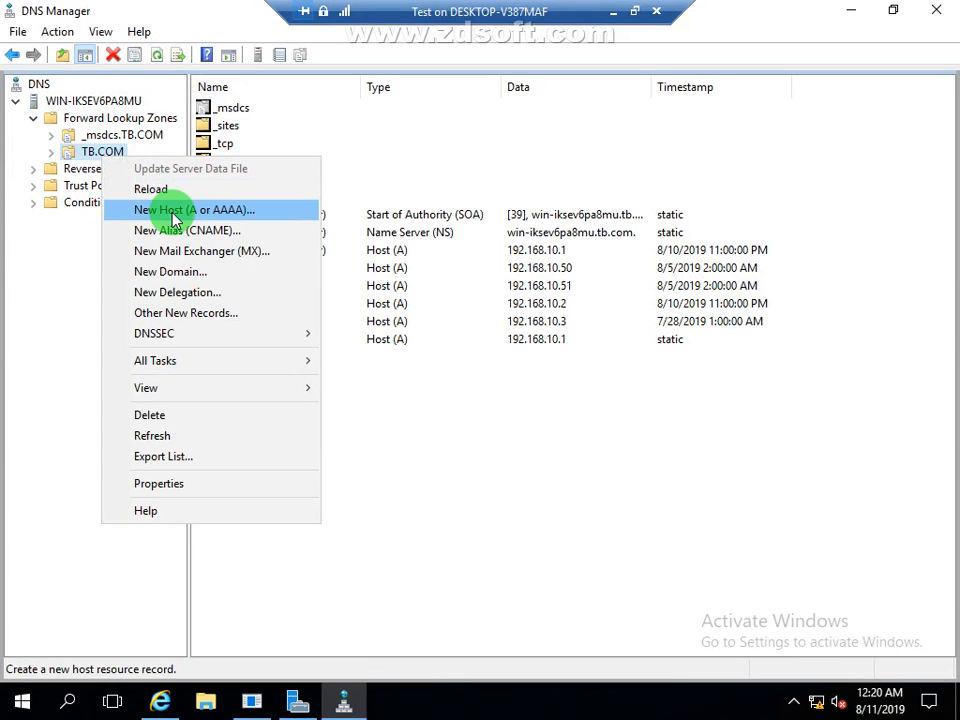
left_click(140, 208)
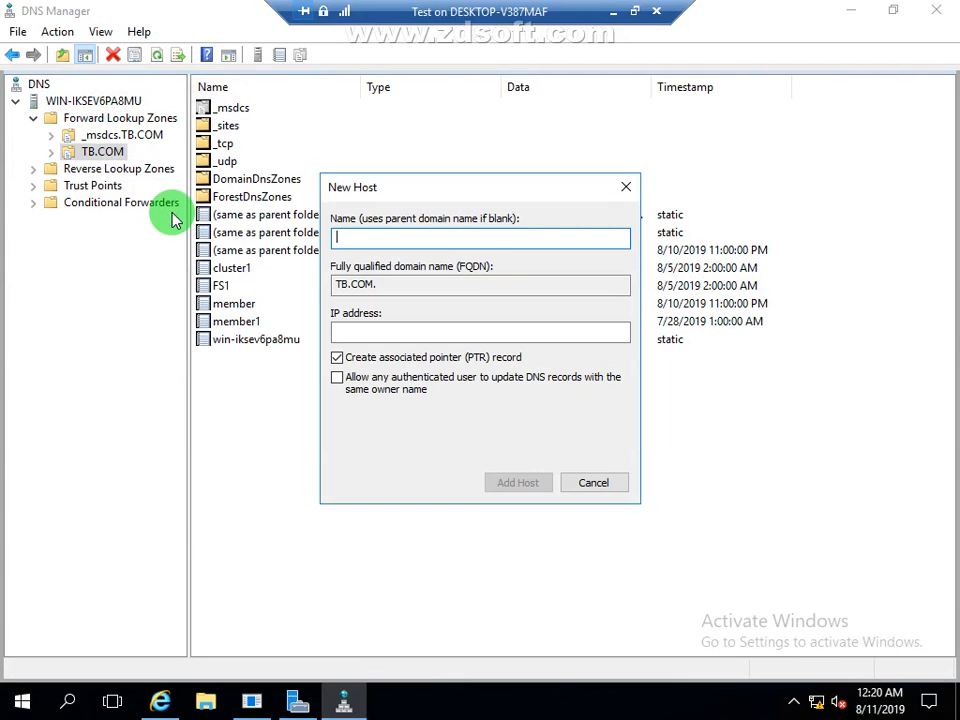
type("www")
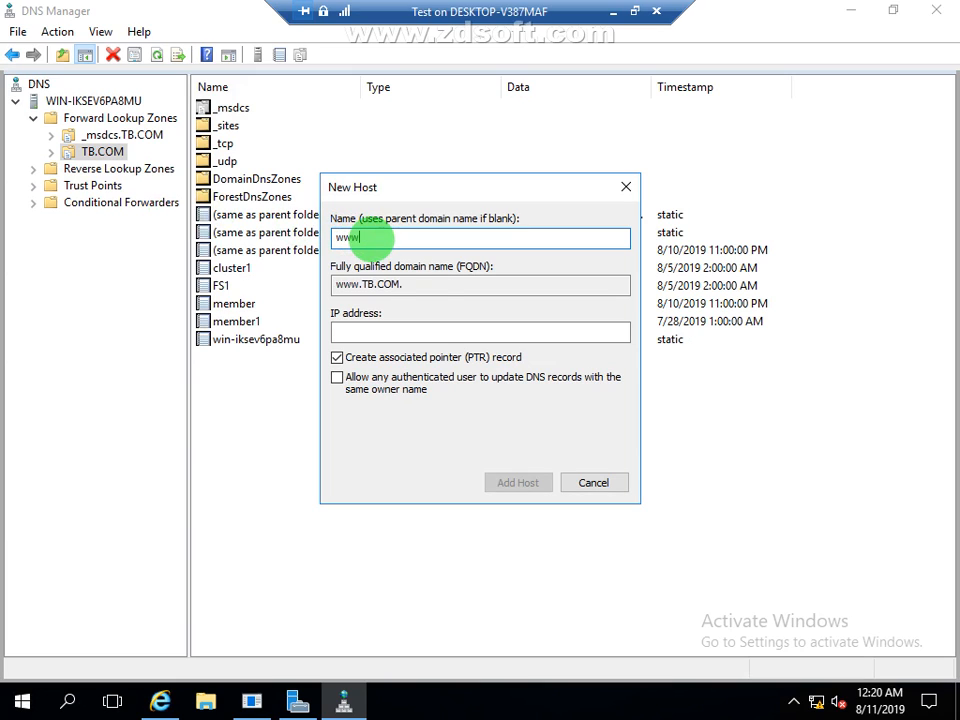
left_click(436, 330)
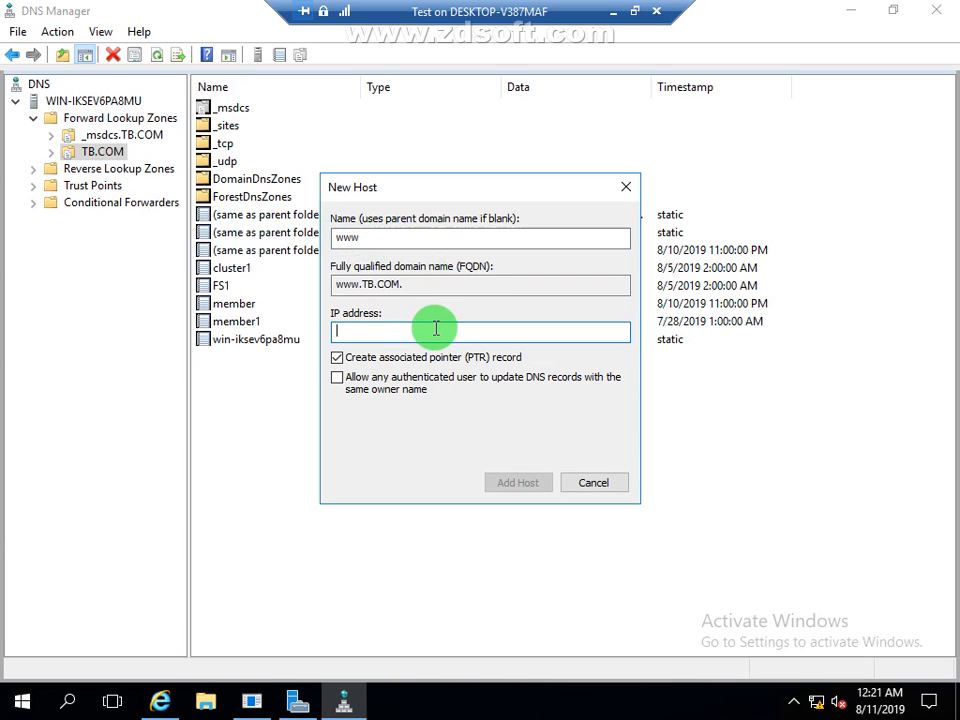
type("192.168.10.110")
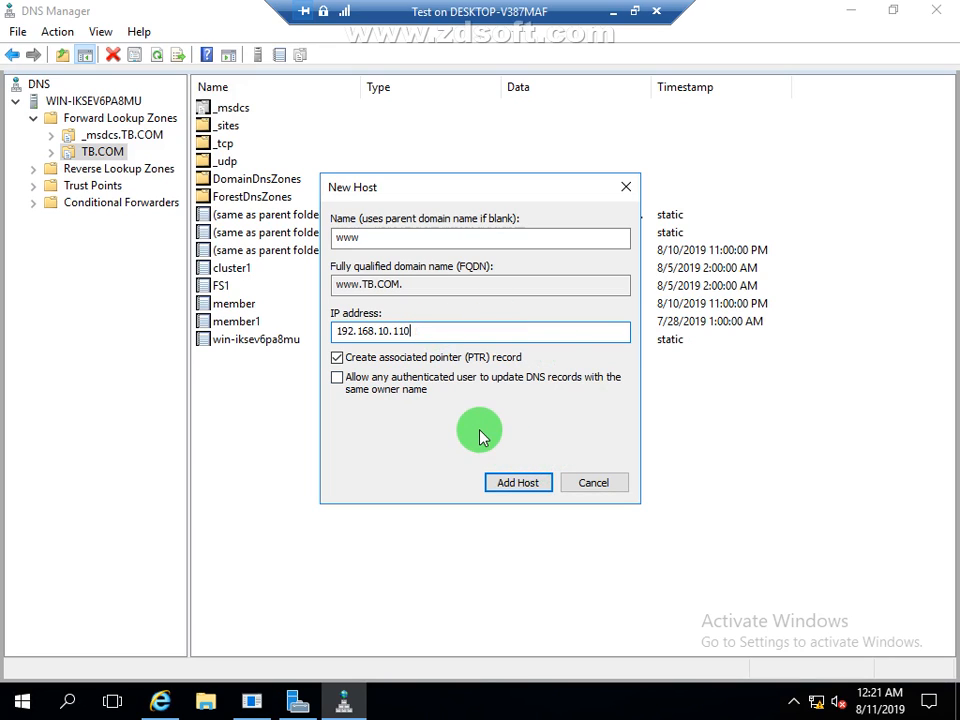
left_click(514, 488)
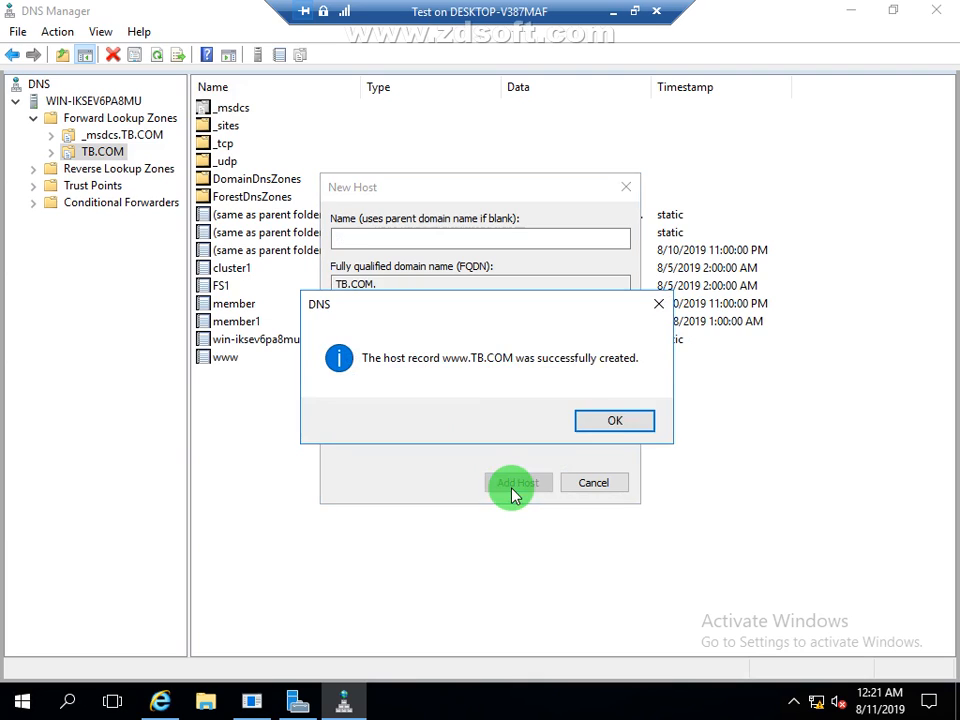
left_click(611, 422)
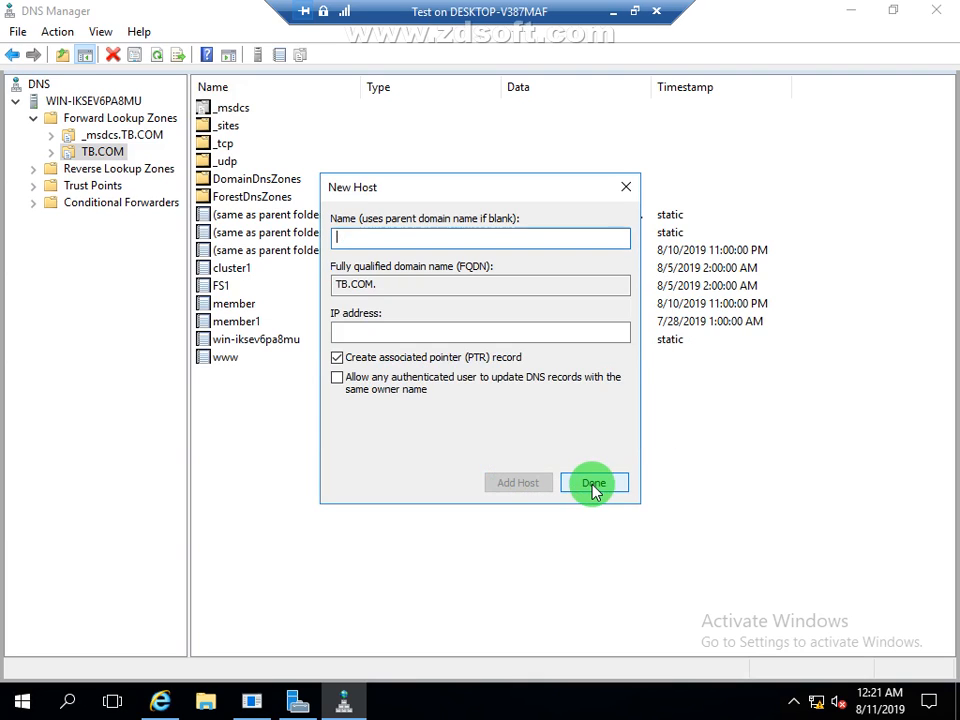
left_click(594, 482)
right_click(491, 487)
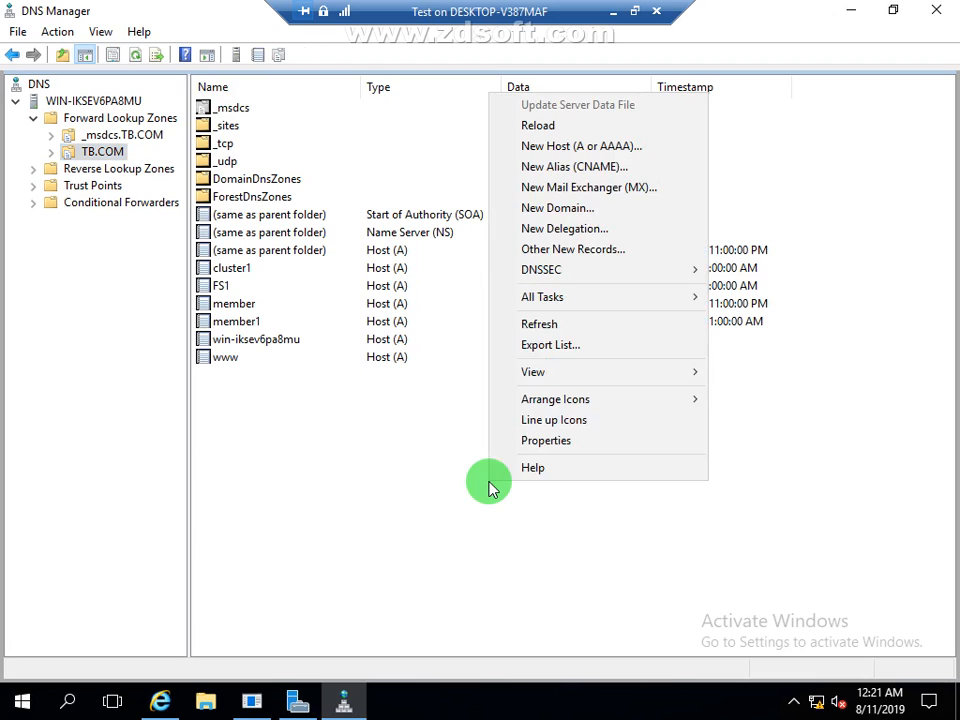
left_click(540, 325)
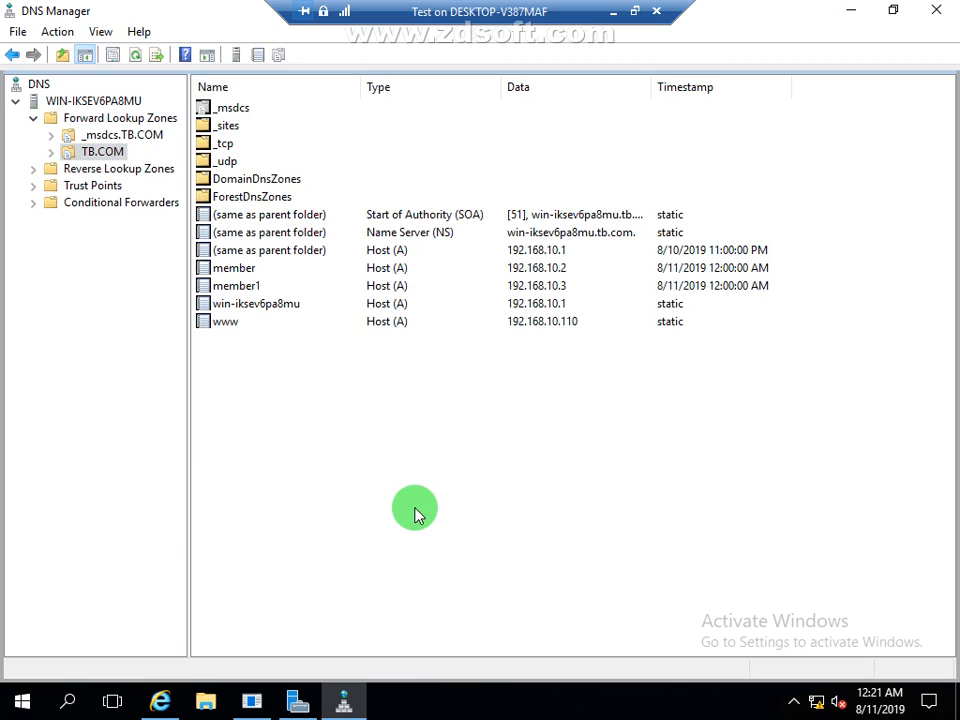
left_click(614, 12)
mouse_move(642, 703)
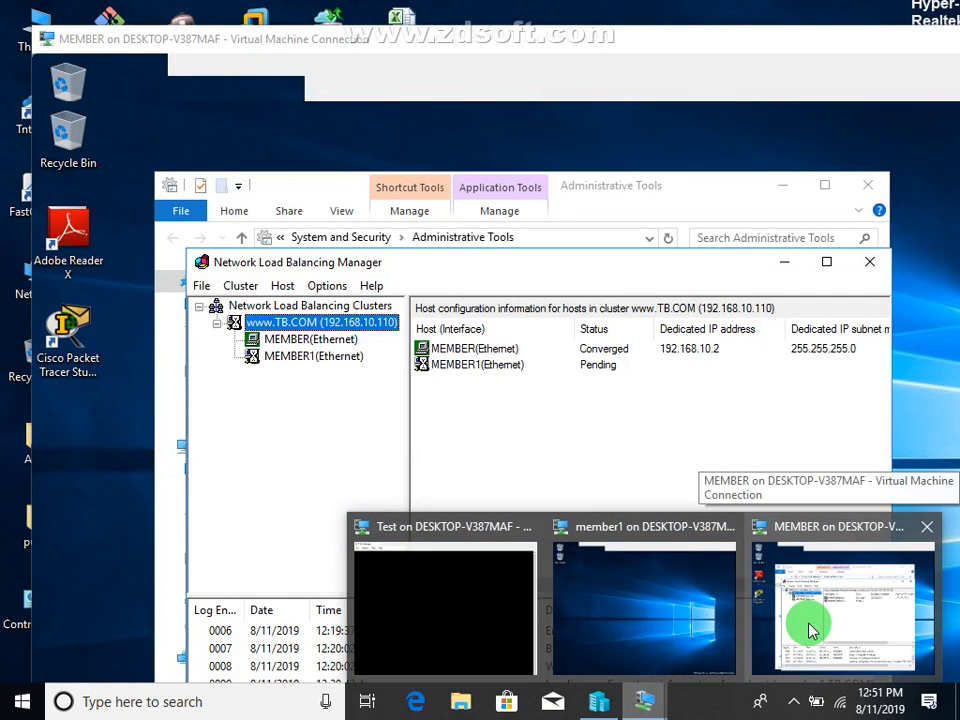
left_click(810, 628)
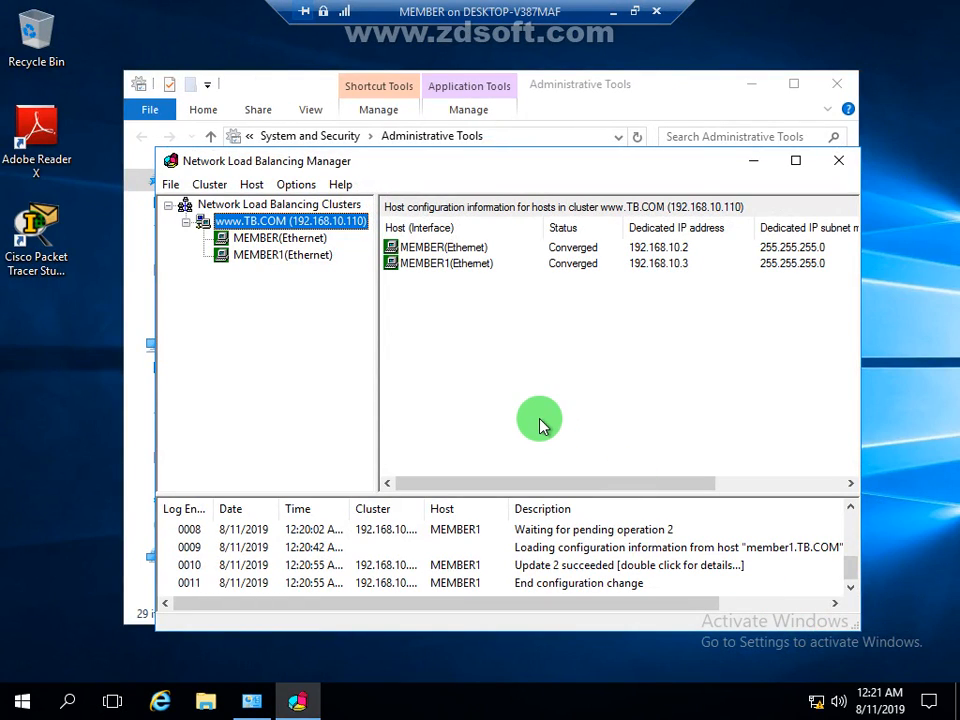
Return to the Test virtual machine and start a continuous ping of 192.168.10.110 from a Command Prompt
left_click(614, 12)
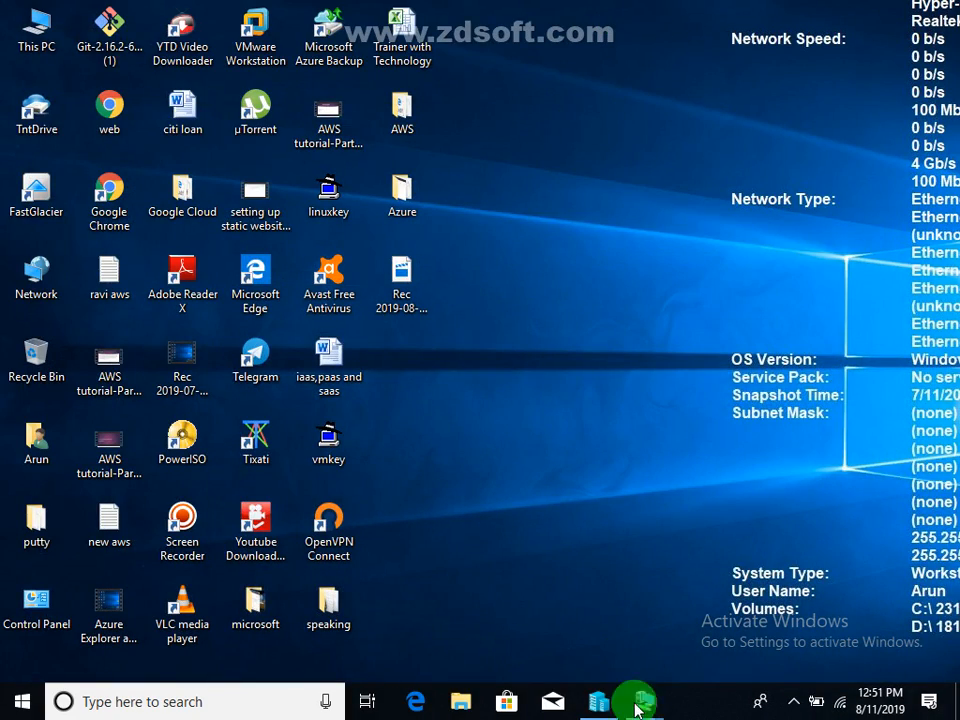
mouse_move(643, 705)
left_click(439, 636)
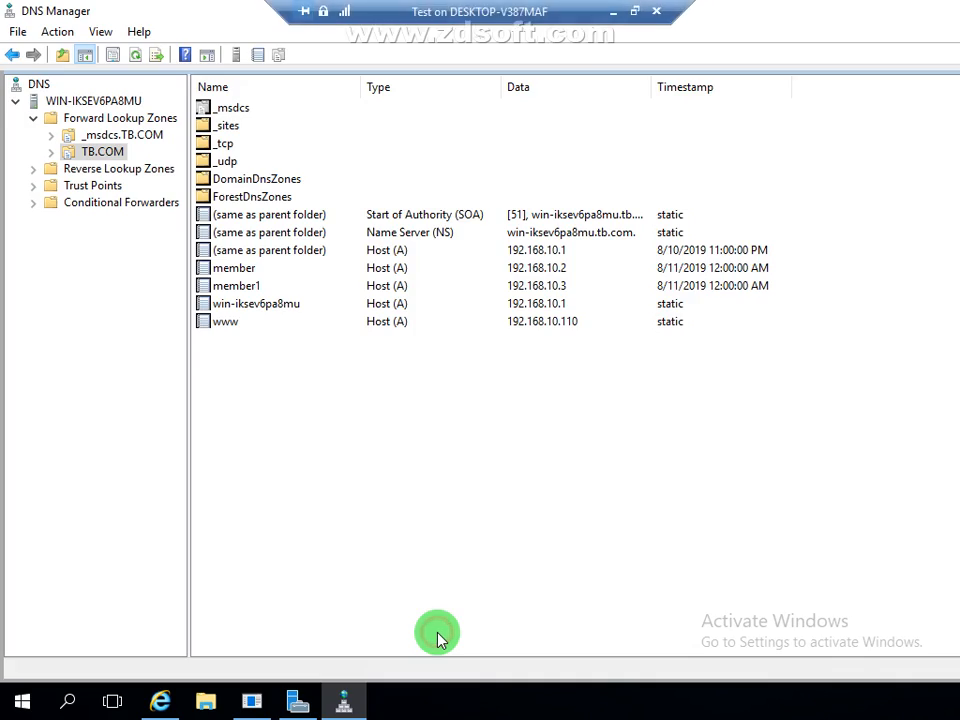
key("super+r")
type("cmd")
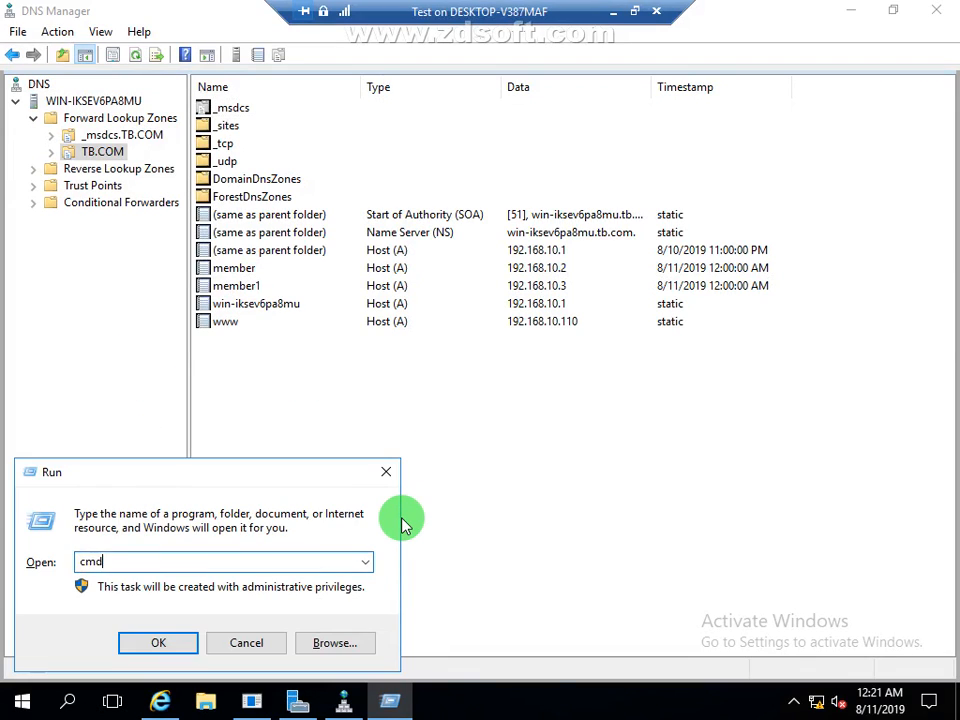
key("Return")
type("p")
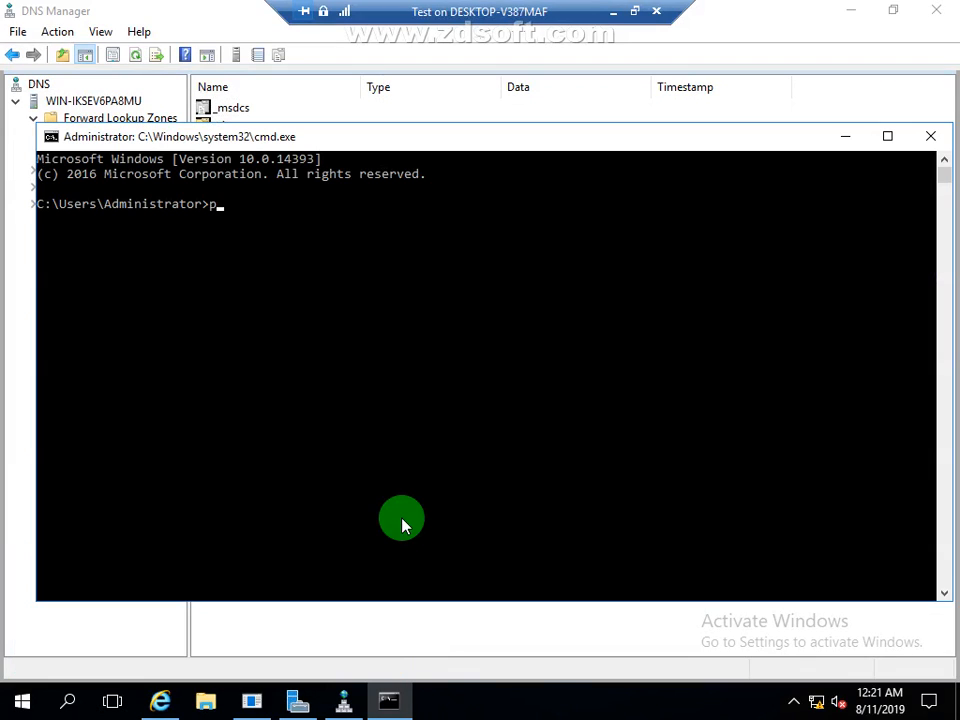
type("ing 192.168.10.1")
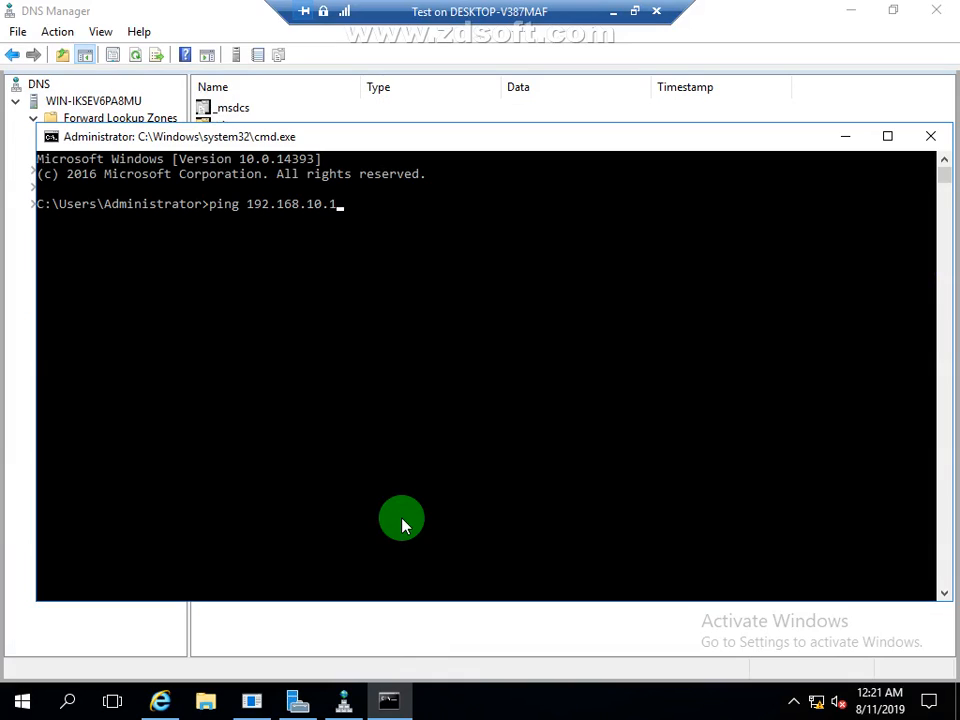
type("10 -t")
key("Return")
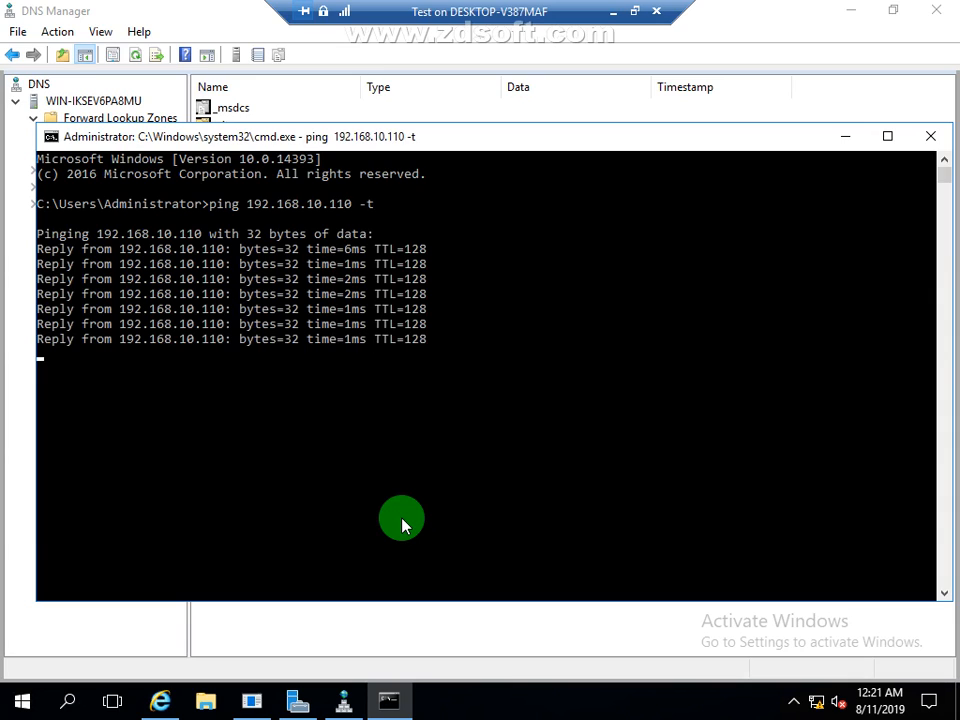
Close the Internet Explorer window that already has the tb.com page loaded
left_click(163, 700)
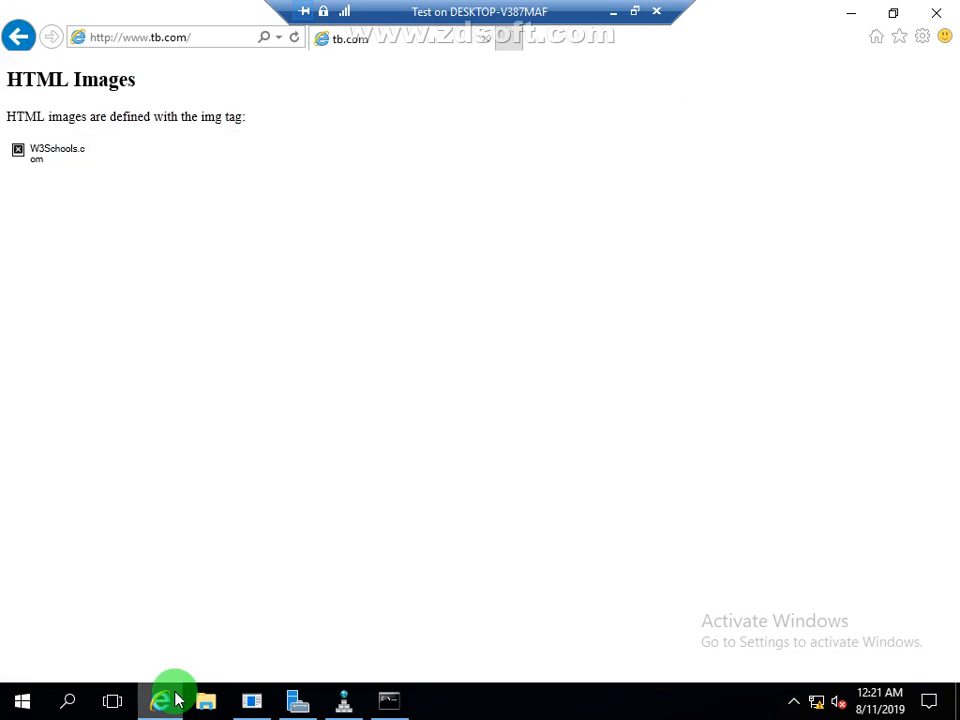
left_click(213, 36)
key("Home")
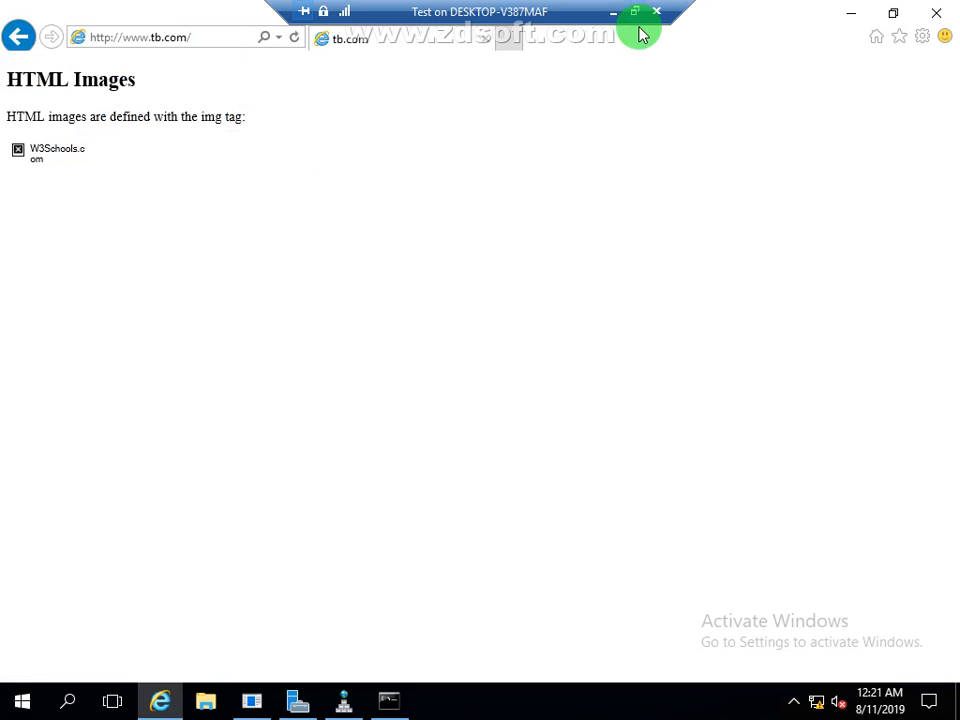
left_click(936, 13)
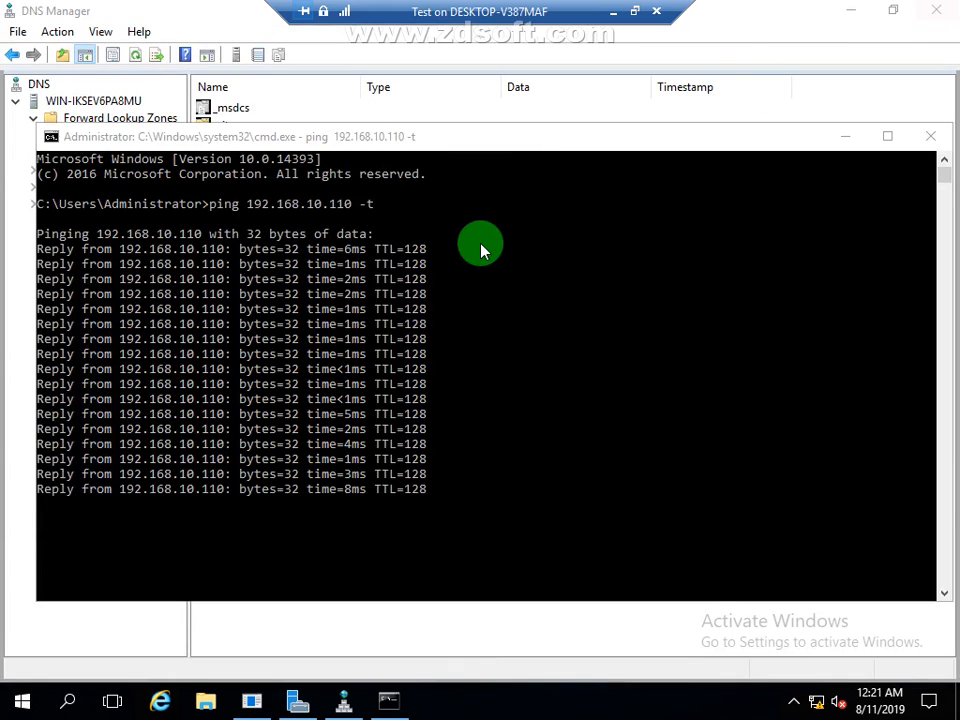
key("super")
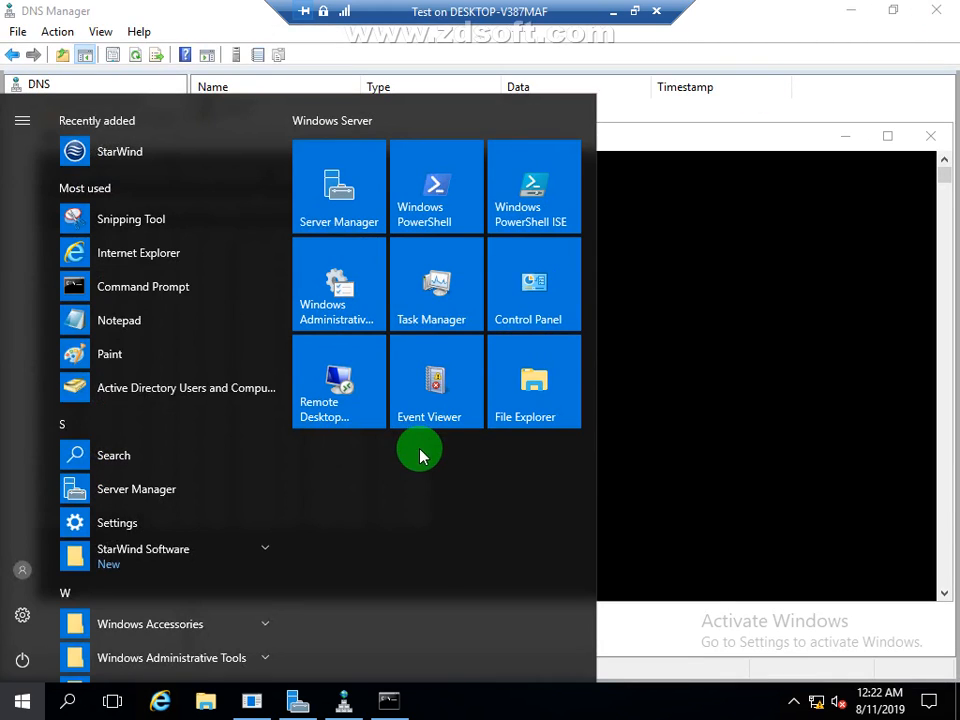
left_click(170, 703)
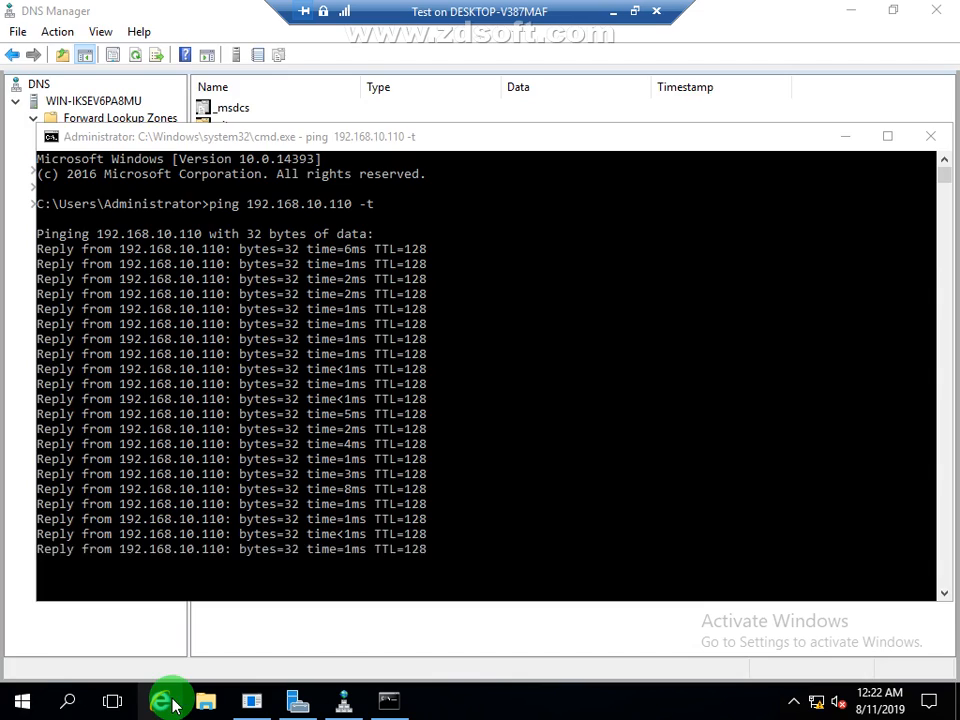
left_click(203, 38)
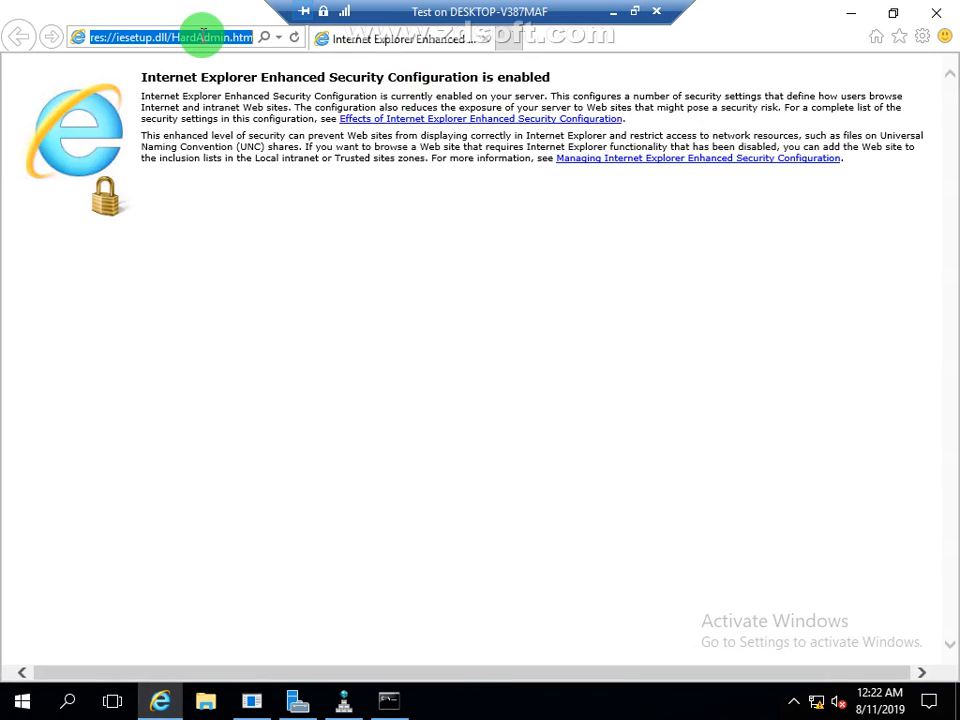
type("www")
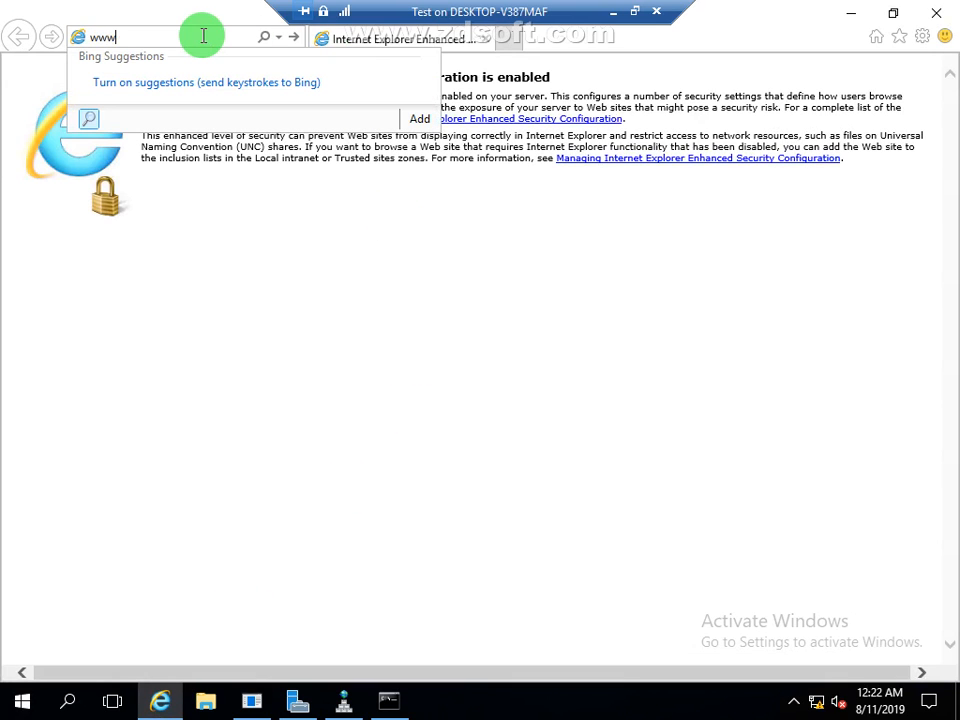
type(".tb,")
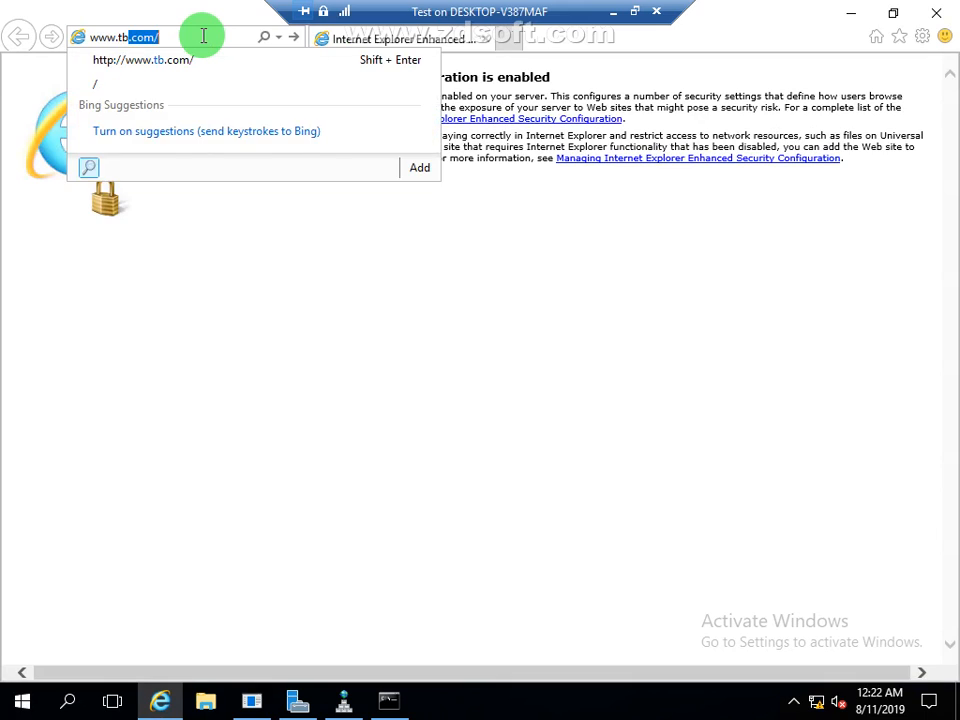
key("BackSpace")
type(".com")
key("Return")
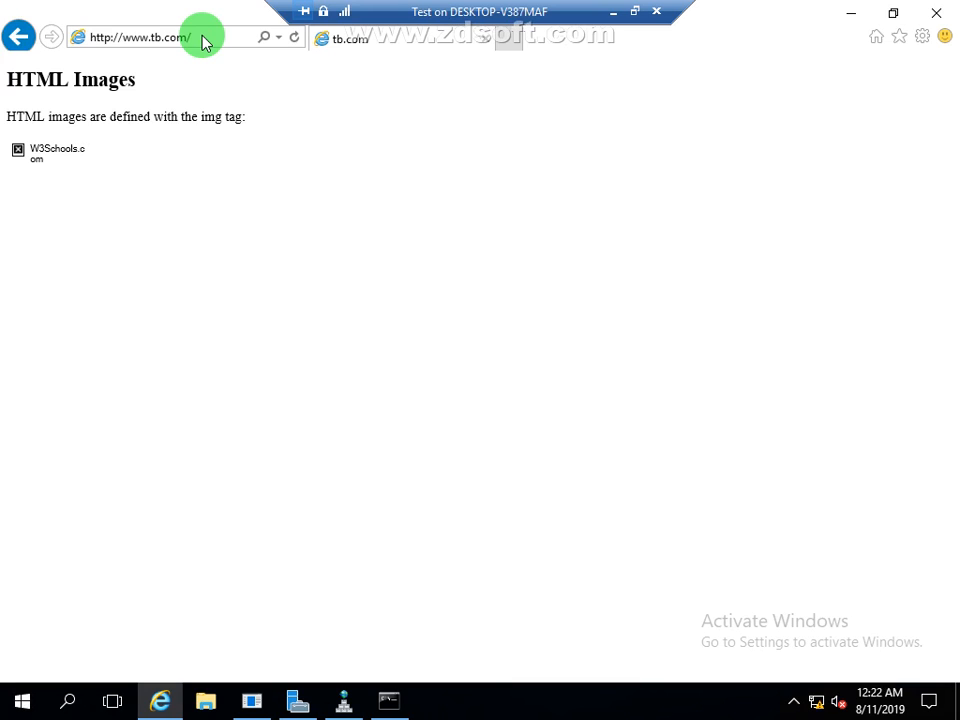
left_click(392, 703)
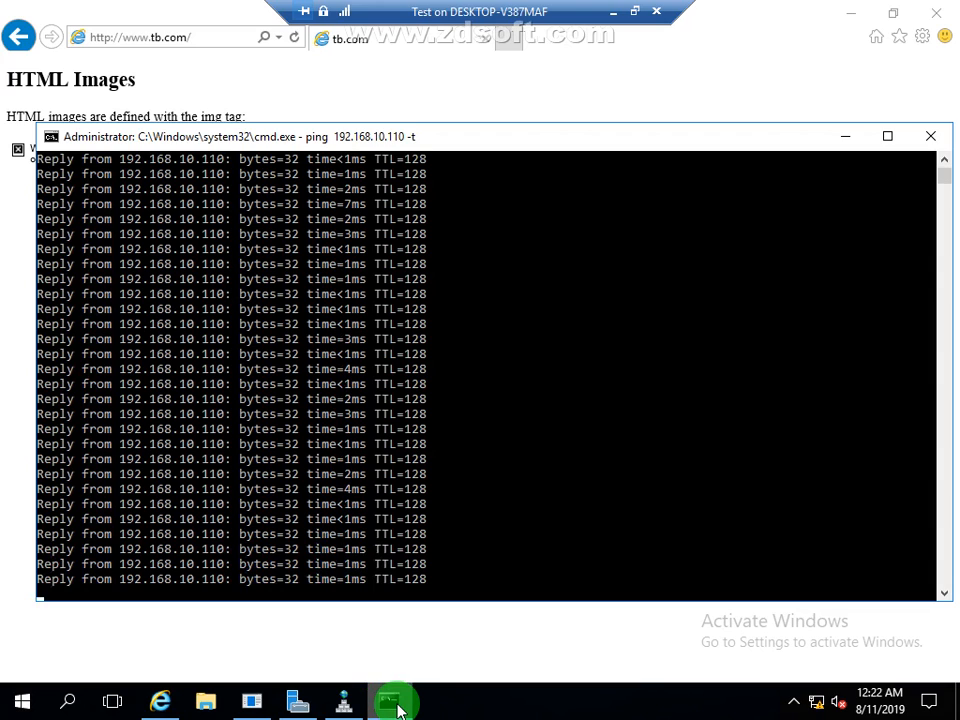
Switch to the MEMBER virtual machine and disable its Ethernet adapter in Network Connections
left_click(613, 12)
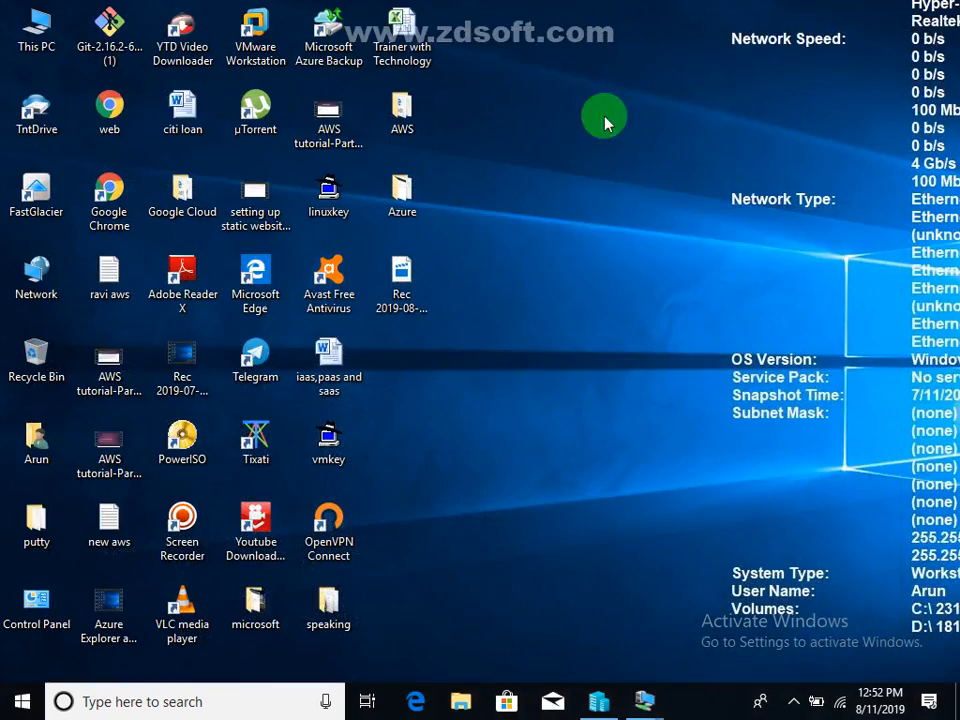
mouse_move(643, 699)
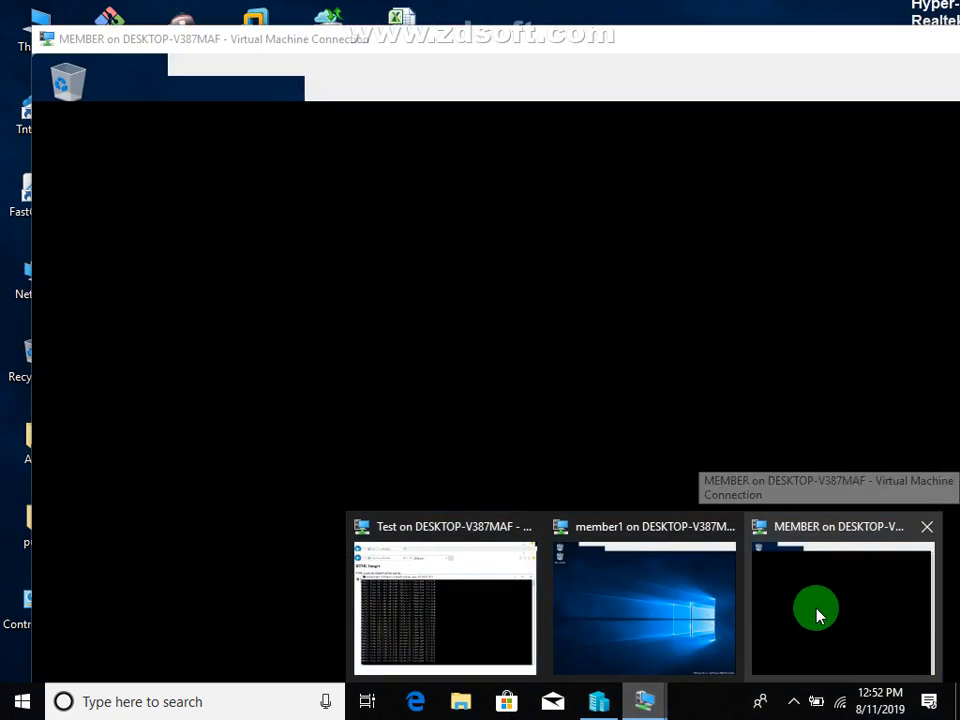
left_click(816, 614)
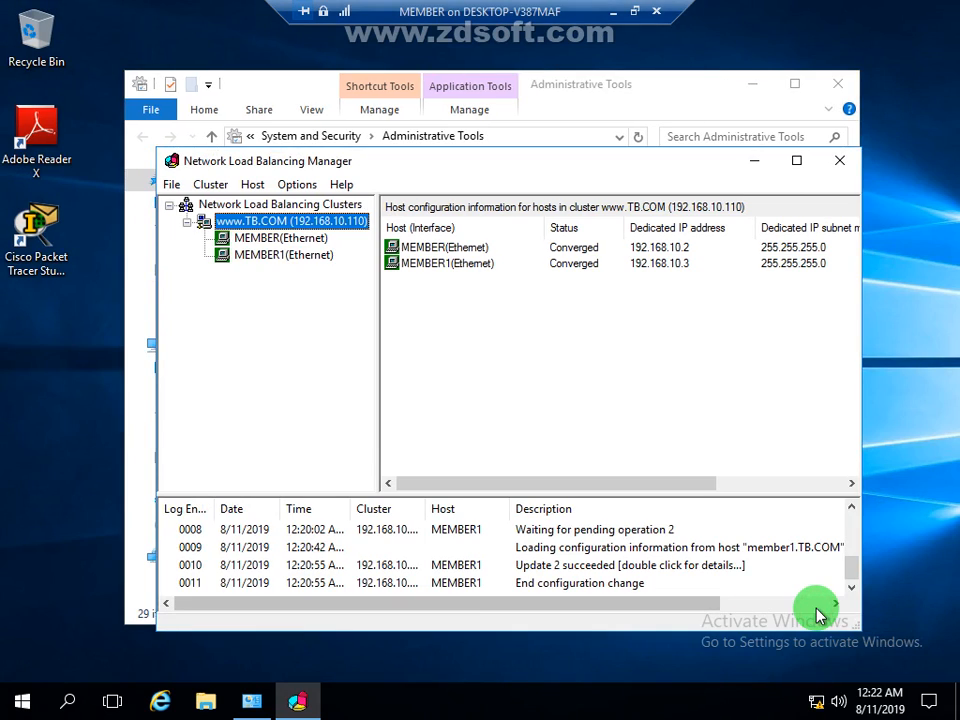
right_click(812, 705)
left_click(816, 687)
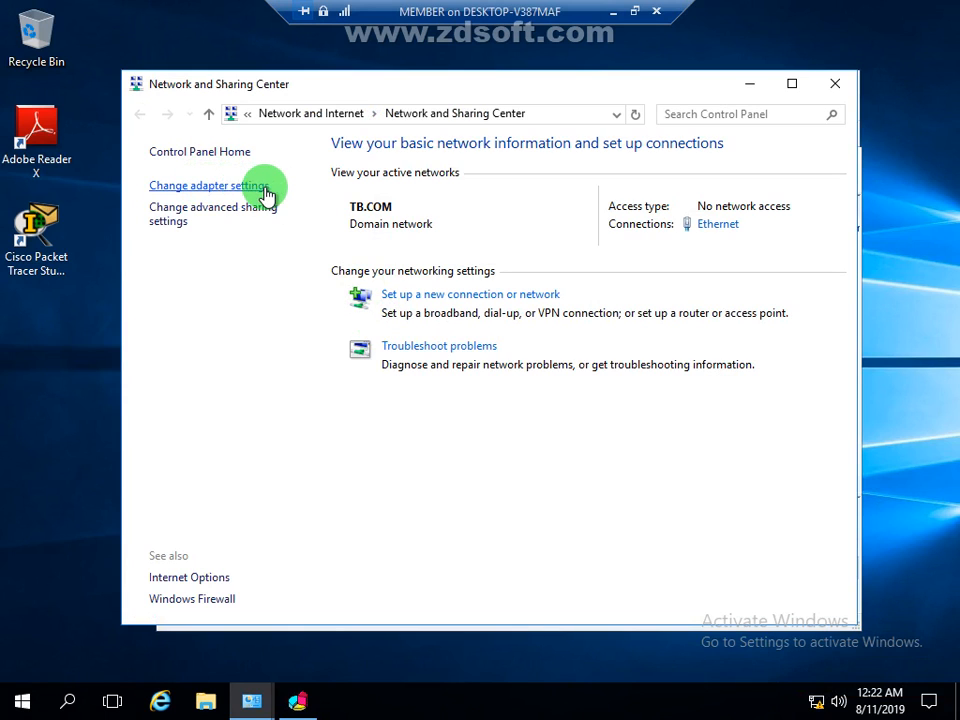
left_click(193, 188)
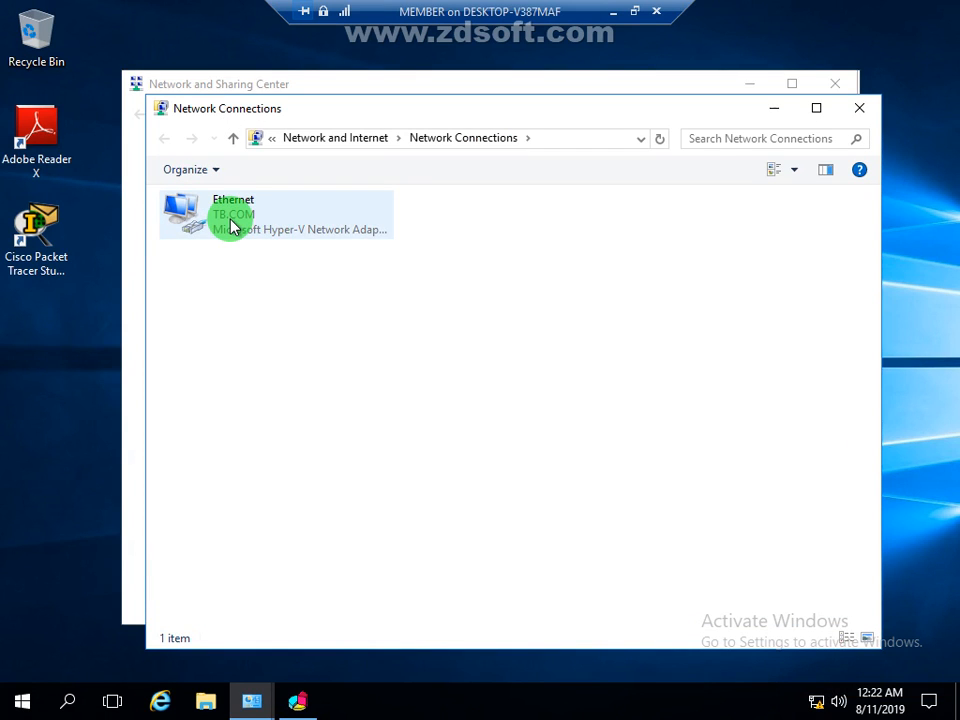
left_click(229, 223)
right_click(231, 220)
left_click(262, 236)
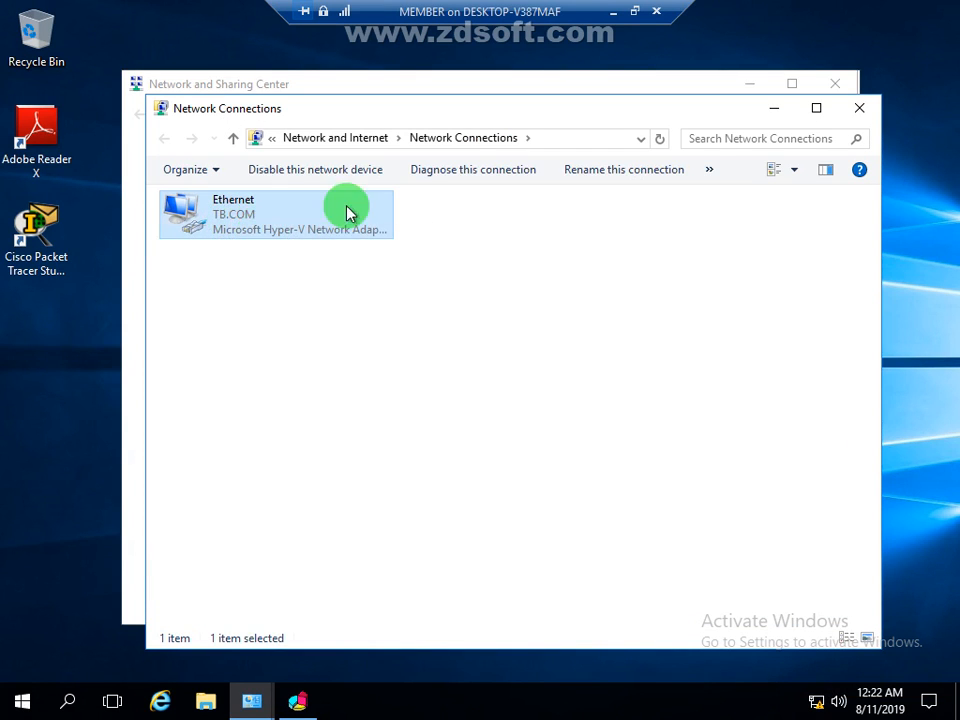
left_click(611, 14)
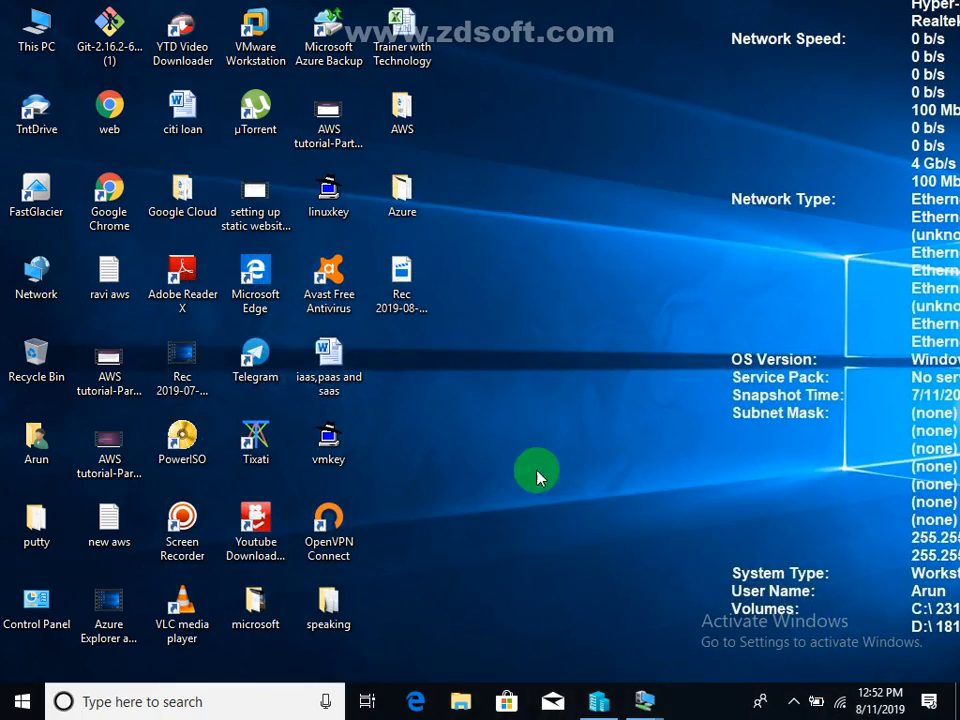
mouse_move(643, 703)
left_click(485, 637)
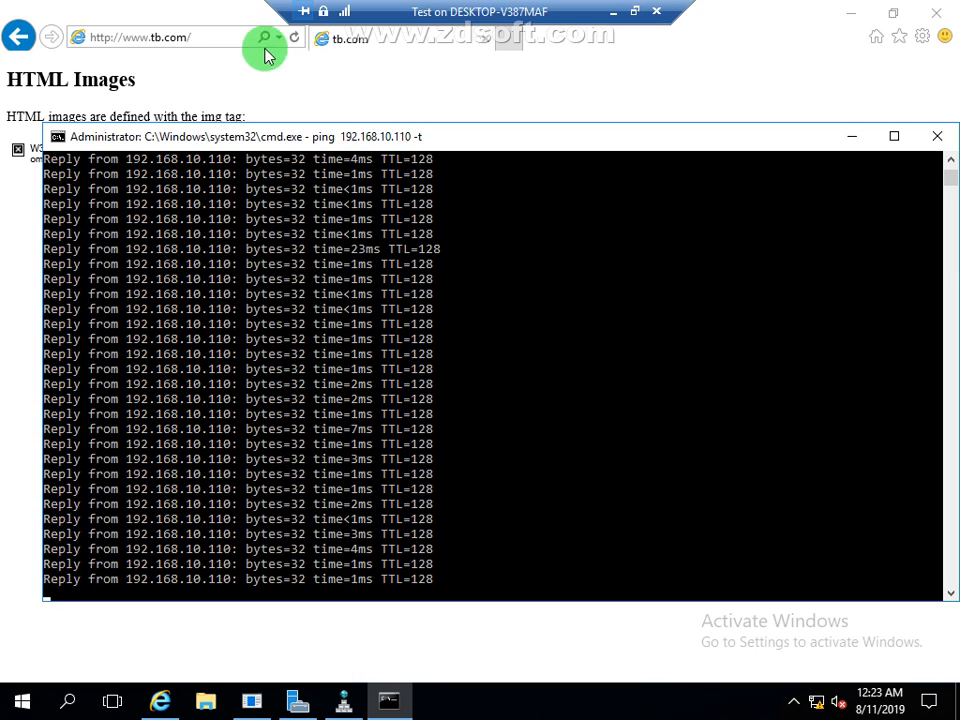
left_click(200, 36)
key("Return")
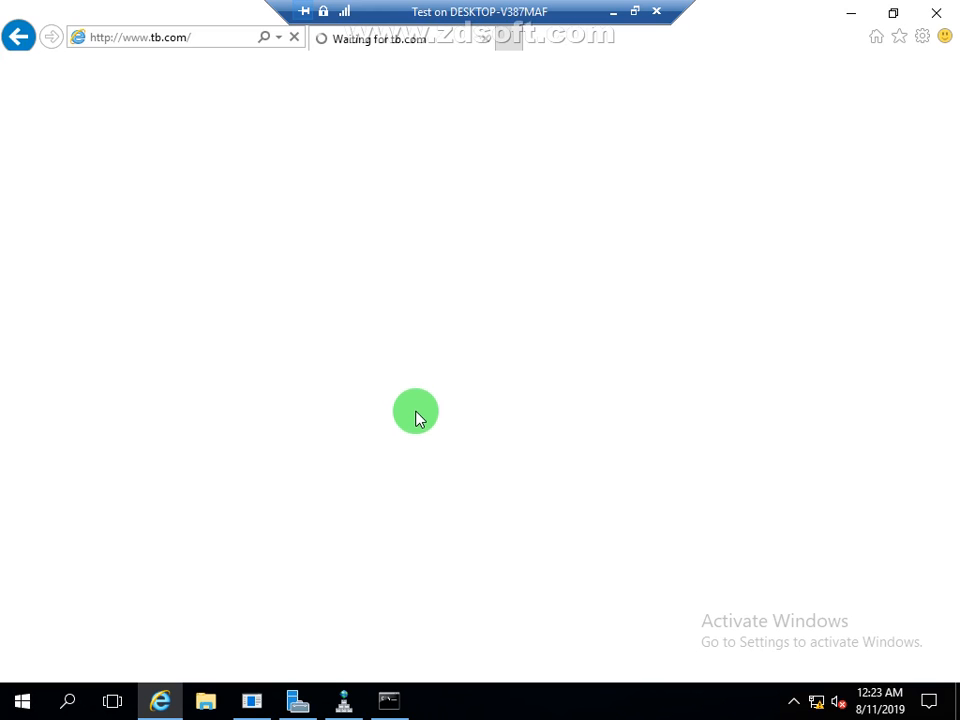
left_click(388, 702)
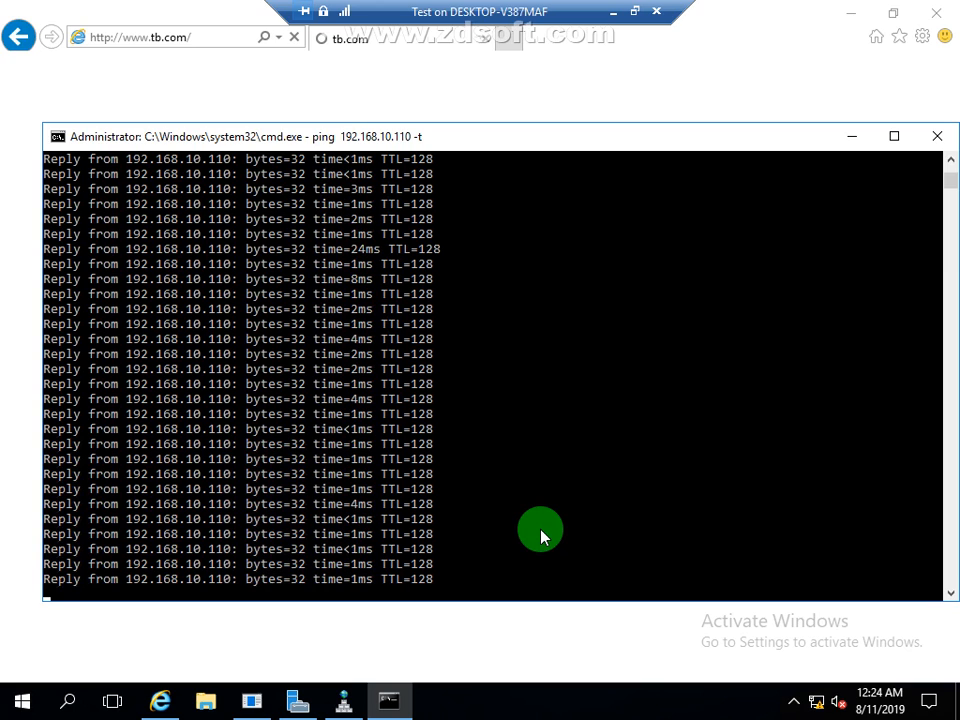
Switch to the MEMBER virtual machine and close its Network Connections and Network and Sharing Center windows
left_click(612, 21)
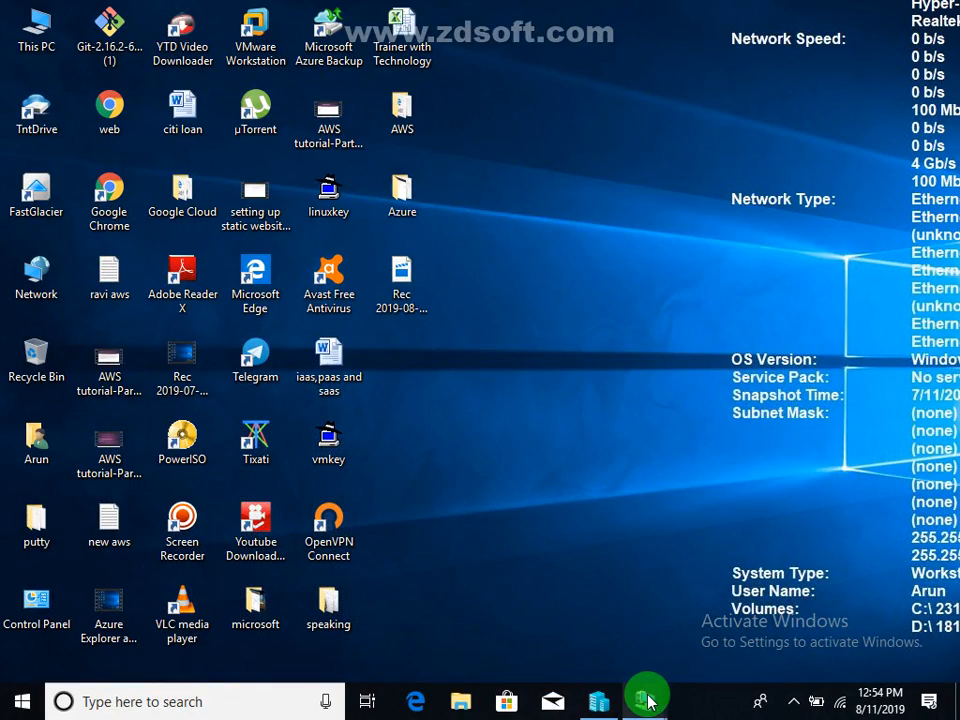
mouse_move(648, 700)
mouse_move(714, 638)
left_click(681, 632)
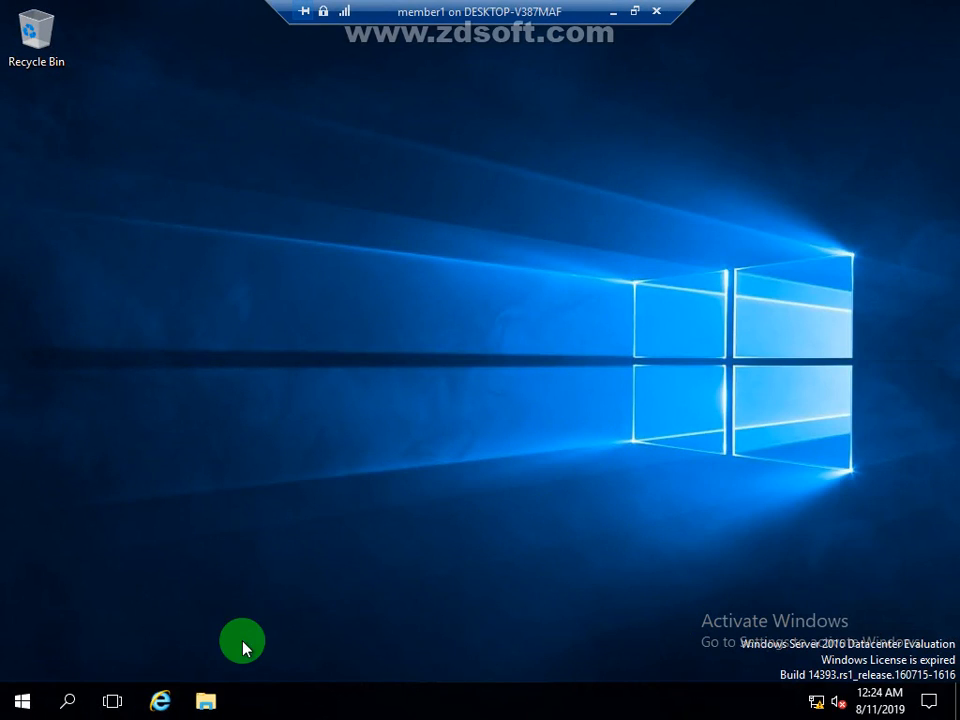
left_click(613, 12)
mouse_move(639, 692)
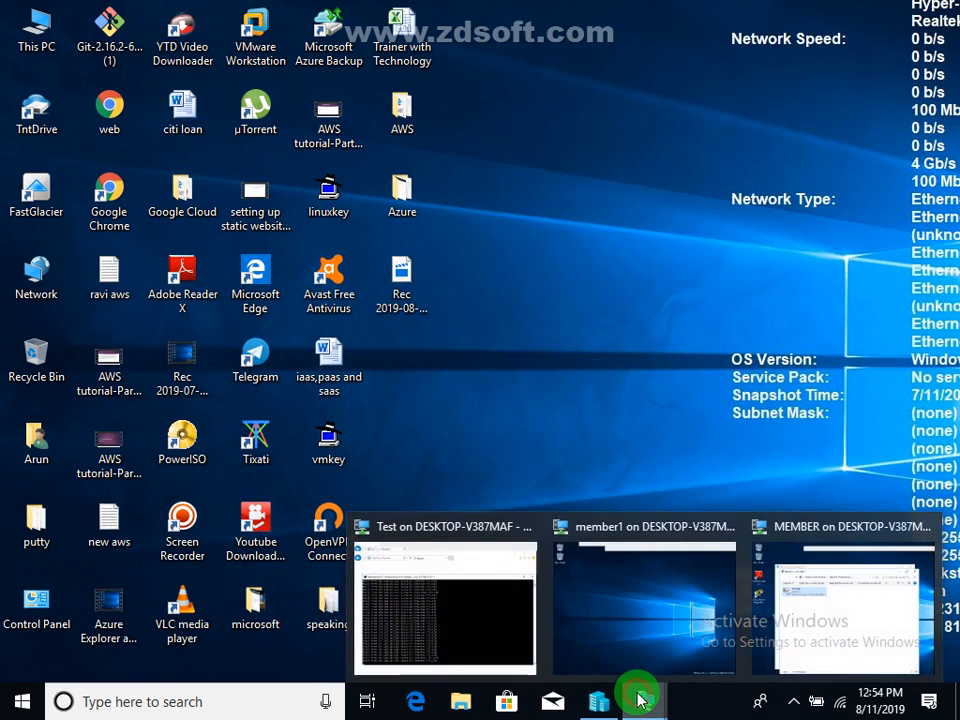
left_click(781, 605)
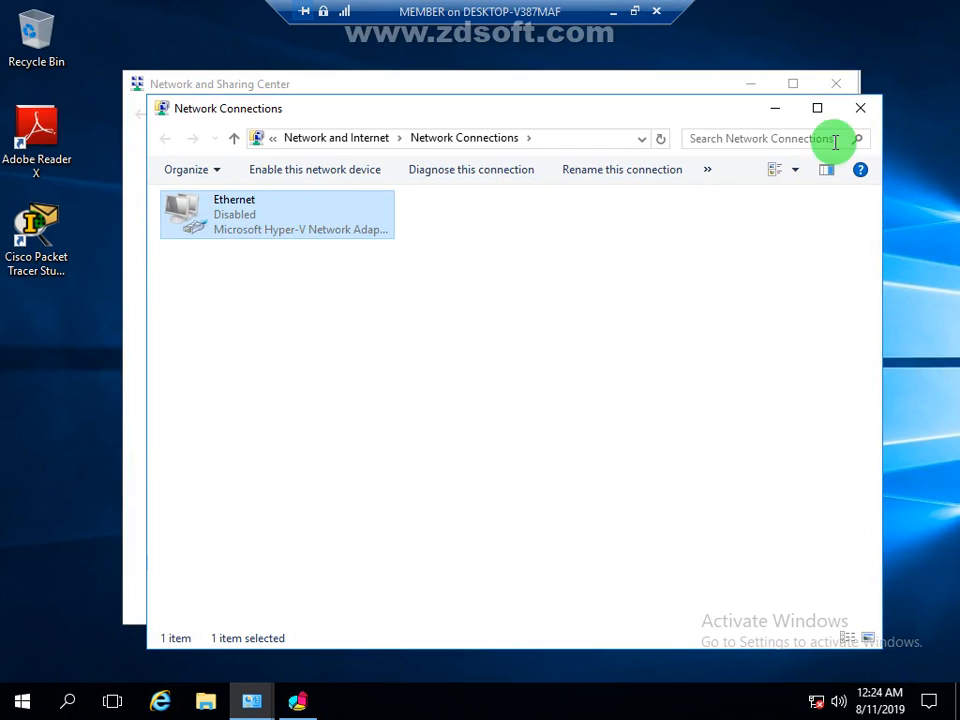
left_click(854, 111)
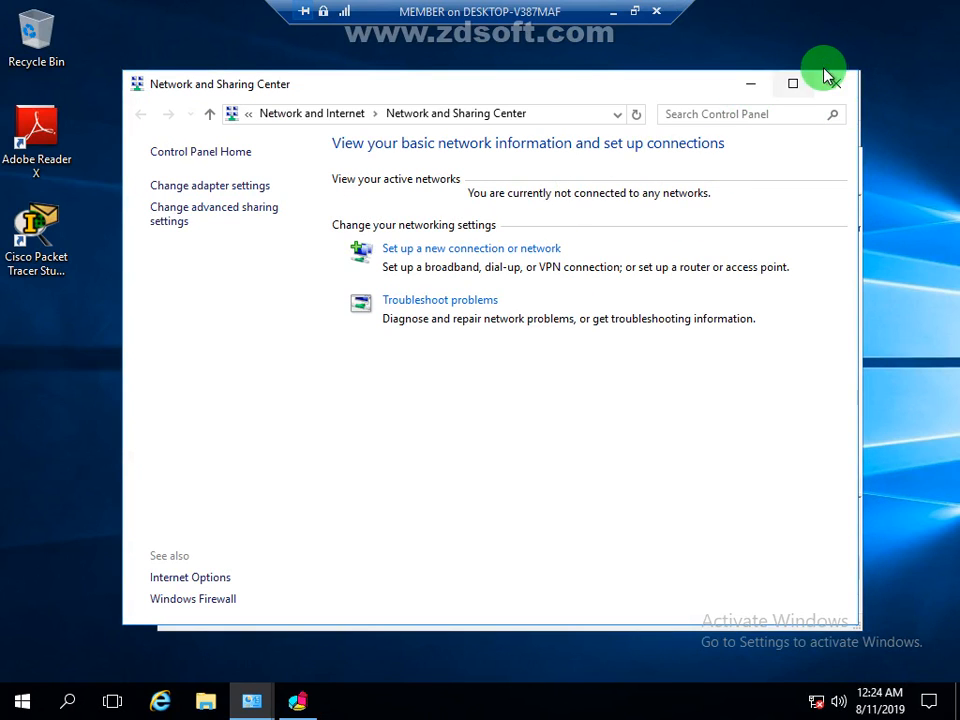
left_click(832, 88)
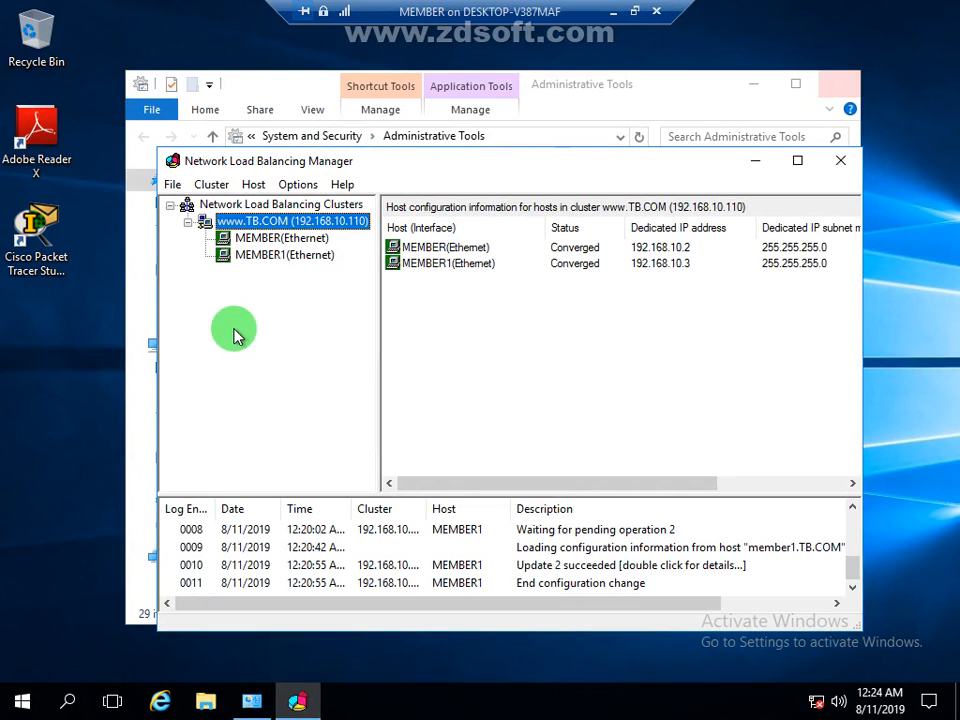
Check the MEMBER and MEMBER1 hosts in Network Load Balancing Manager, and close it along with Administrative Tools
left_click(290, 255)
left_click(263, 238)
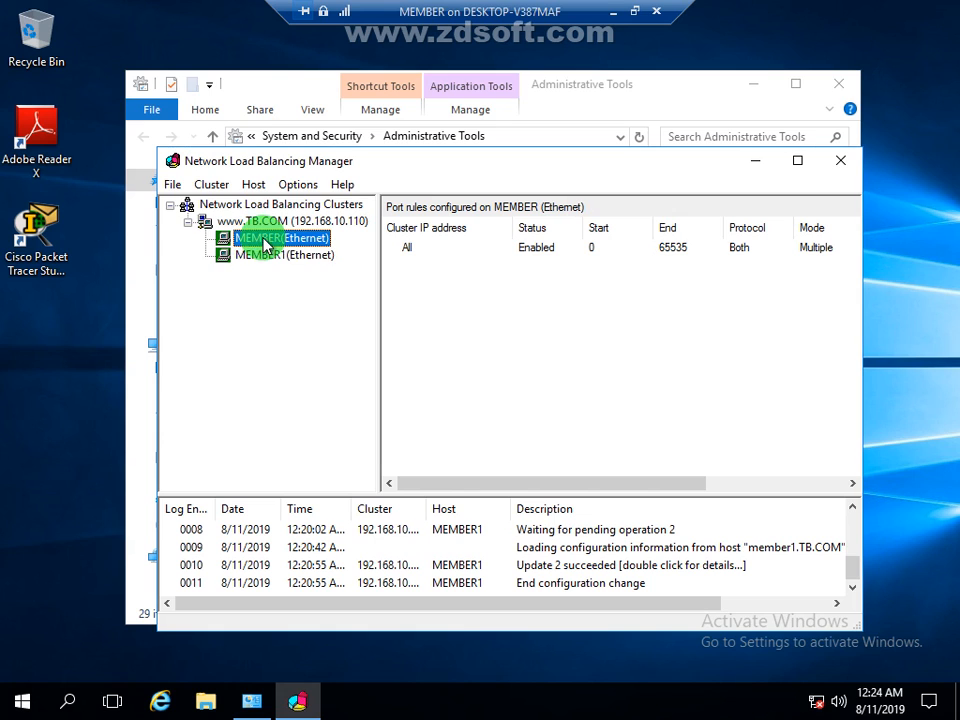
left_click(840, 84)
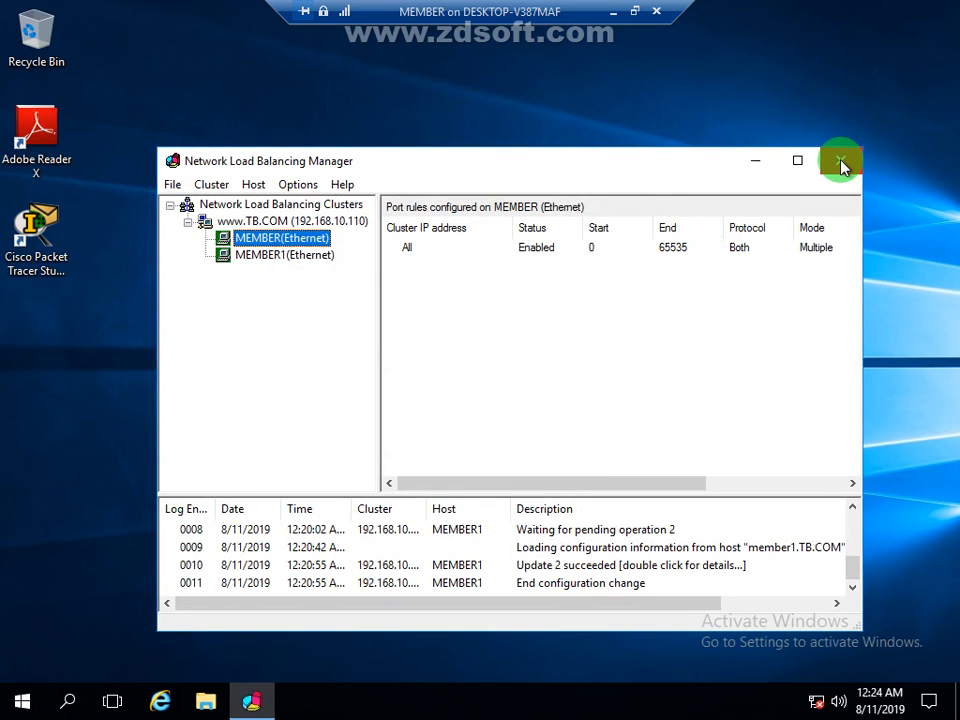
left_click(840, 161)
Reopen Network Load Balancing Manager on MEMBER from Administrative Tools and try to expand the list of clusters
left_click(20, 698)
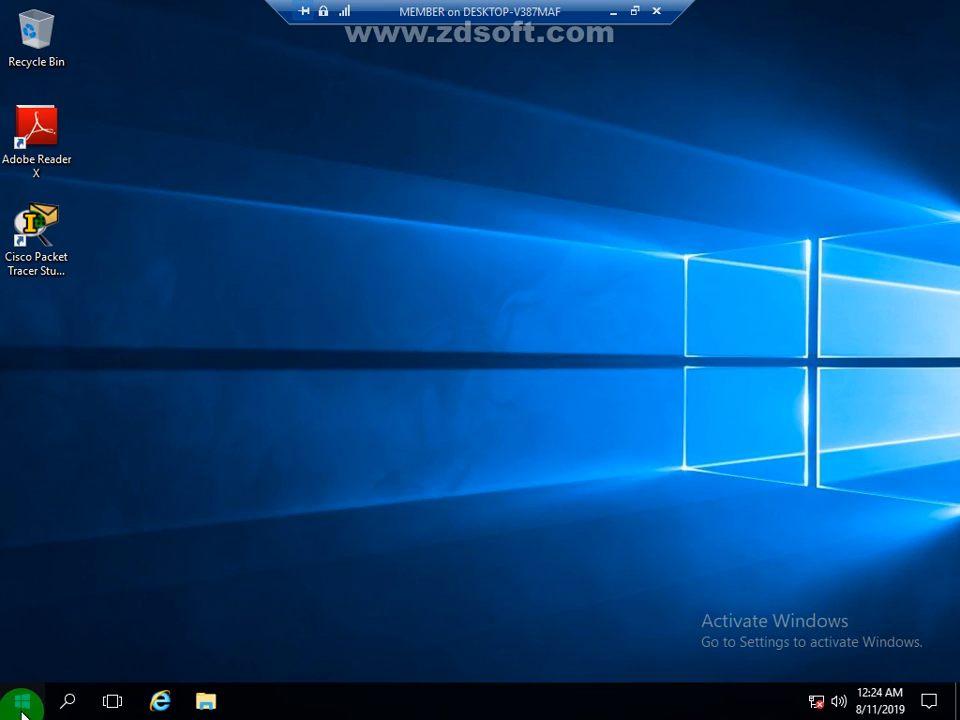
left_click(339, 291)
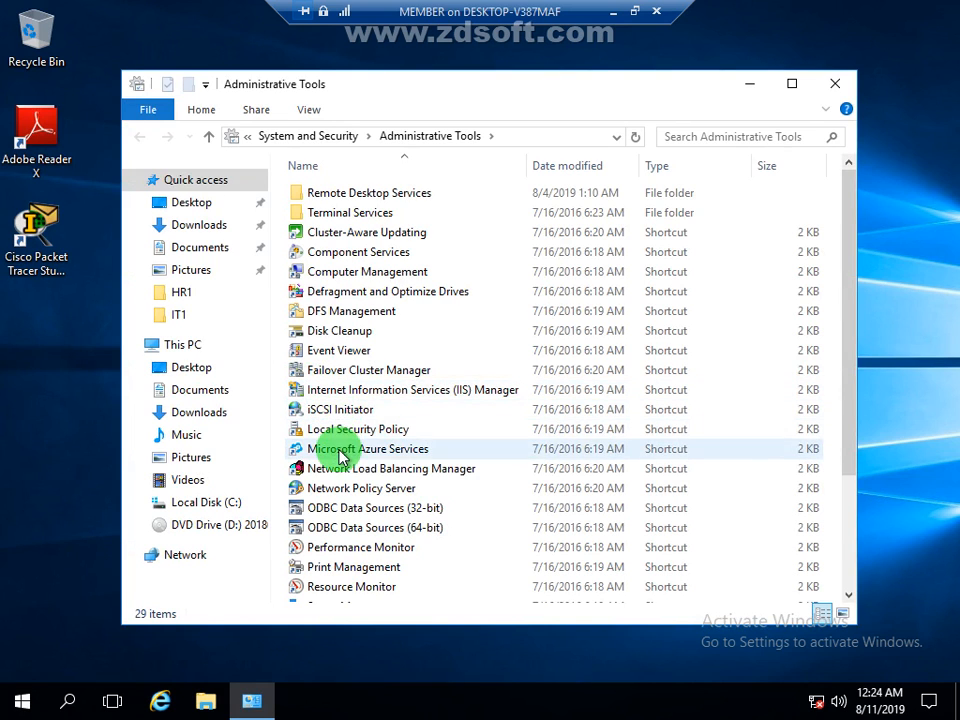
left_click(340, 469)
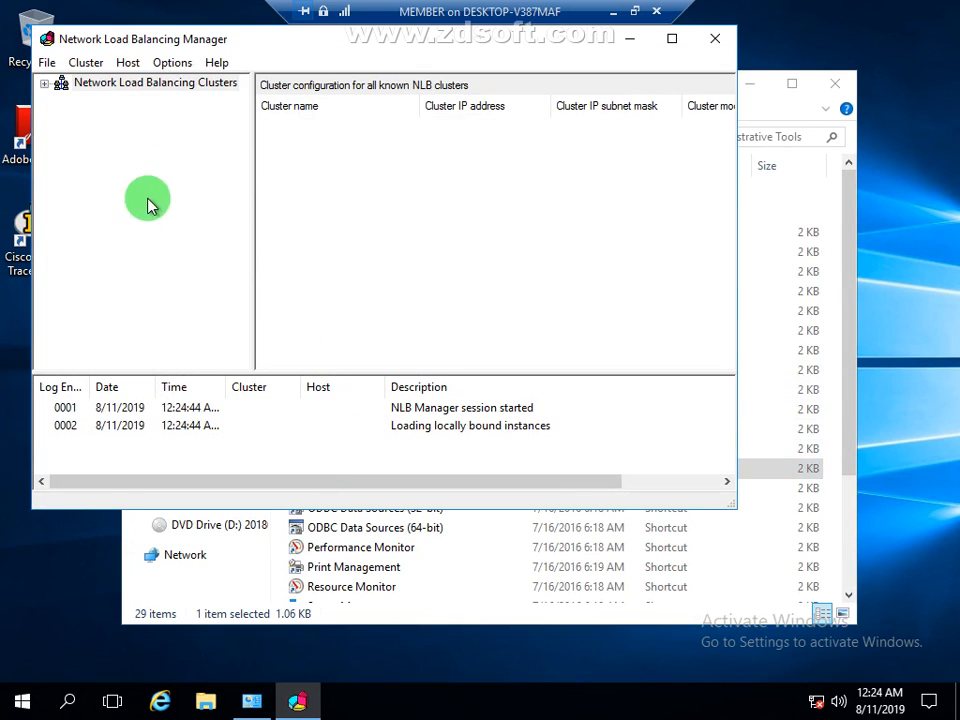
left_click(46, 90)
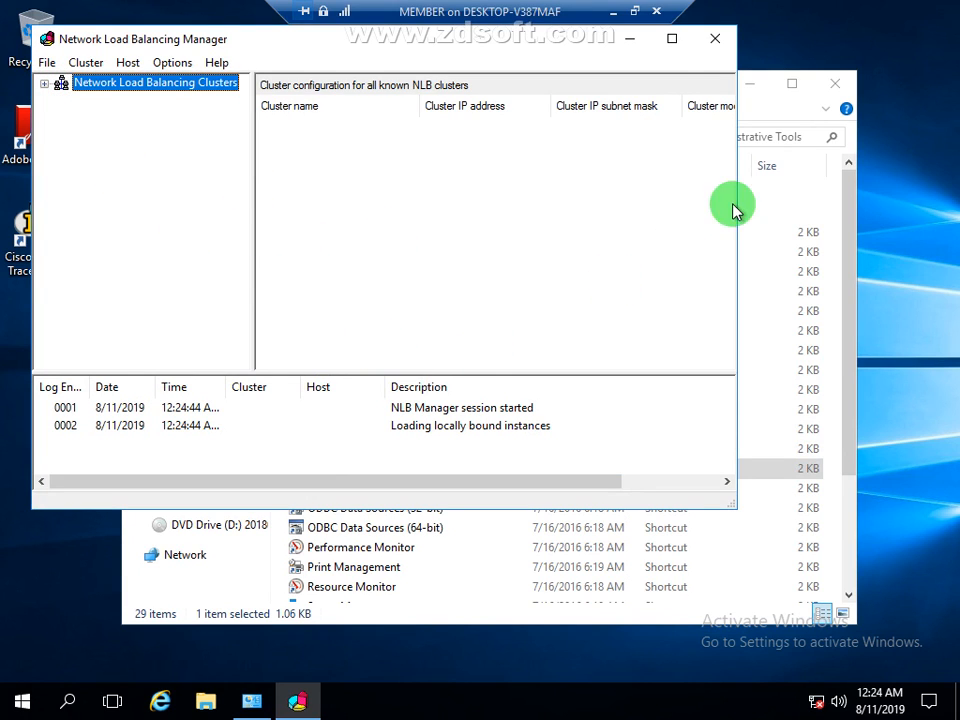
Switch to the member1 virtual machine, open Network Load Balancing Manager, and show the port rules of the MEMBER1 host
left_click(614, 13)
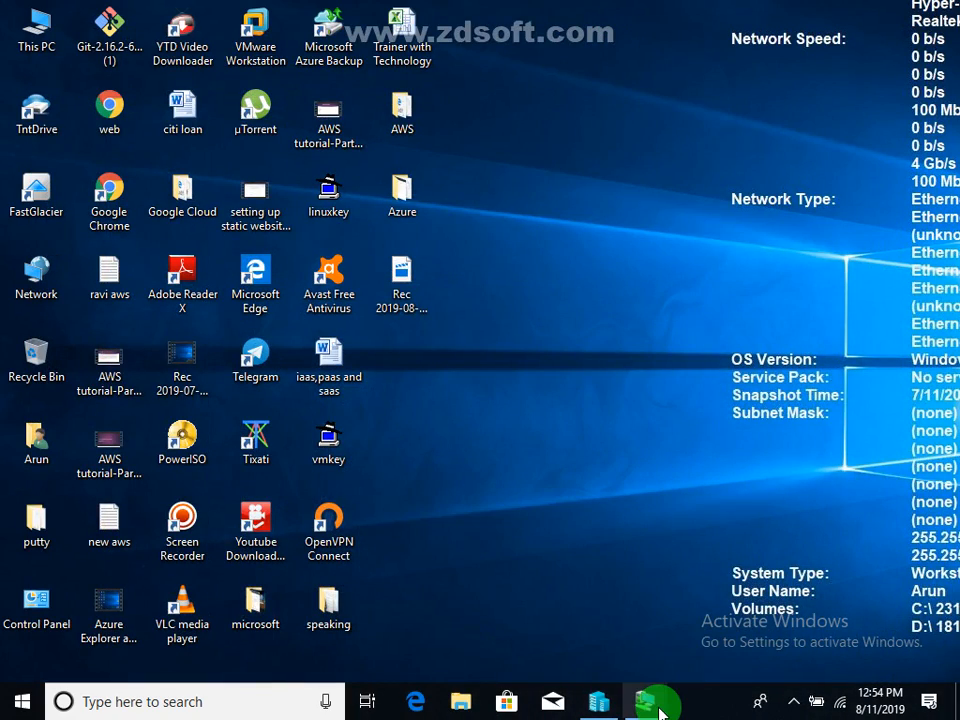
mouse_move(643, 703)
left_click(653, 641)
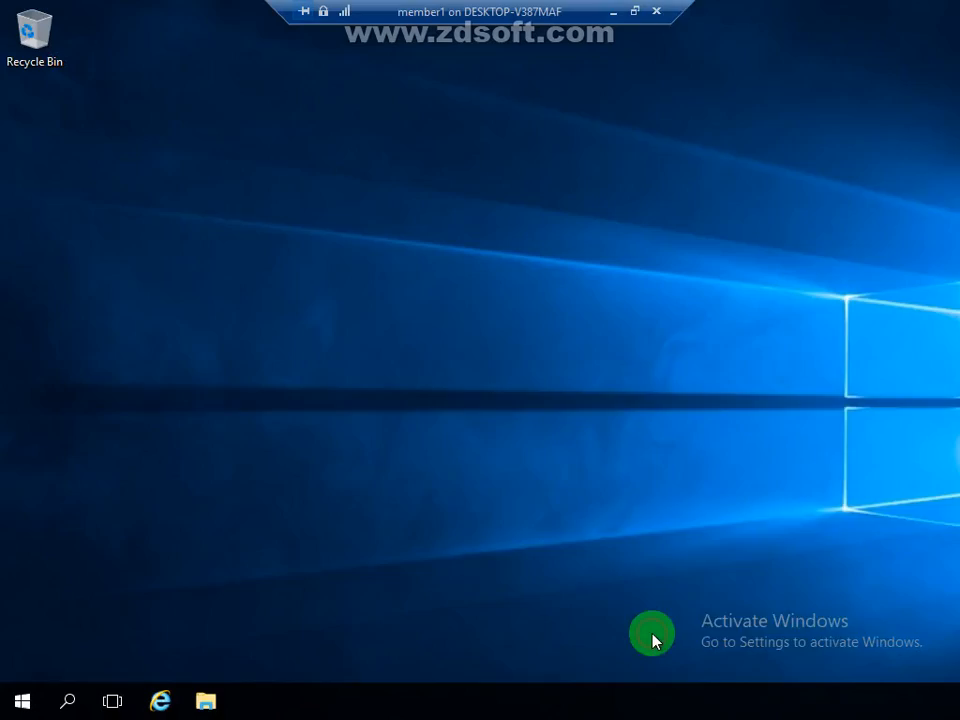
left_click(22, 702)
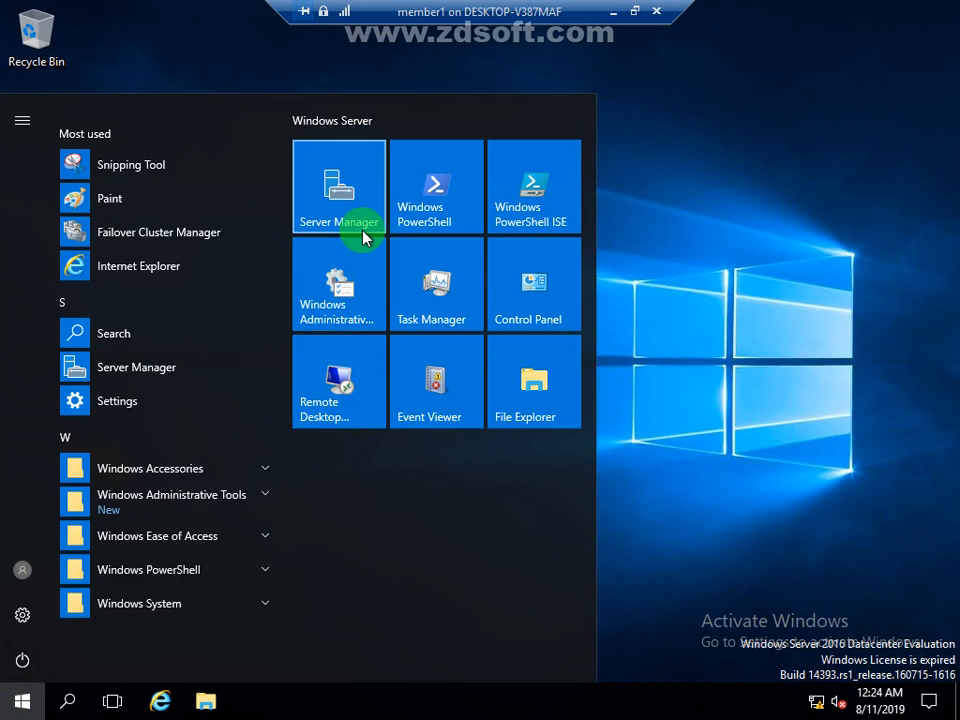
left_click(333, 284)
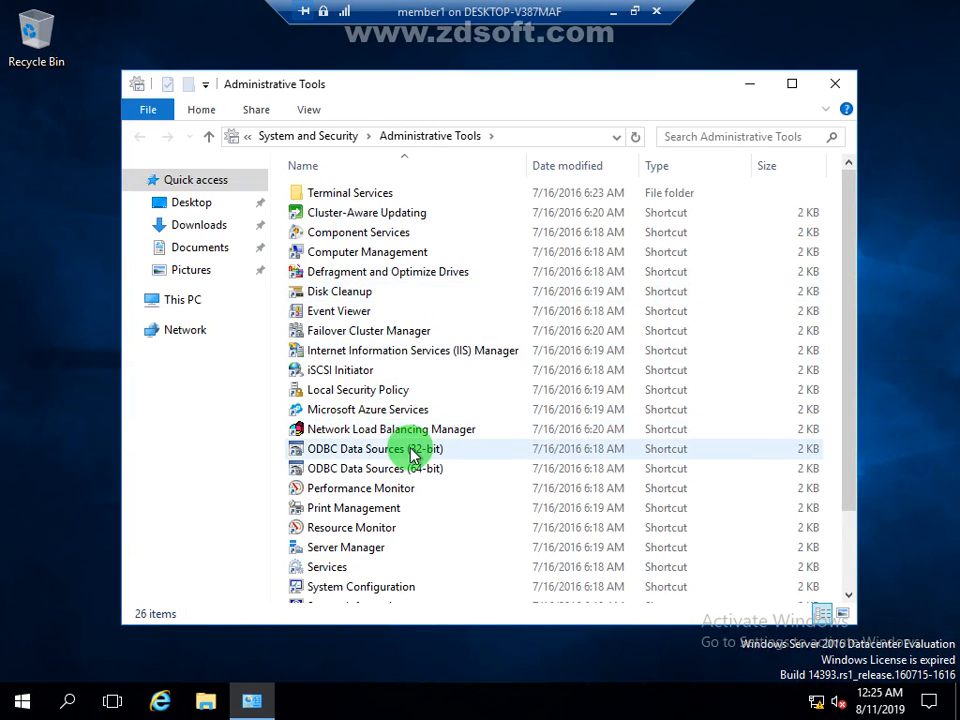
double_click(390, 428)
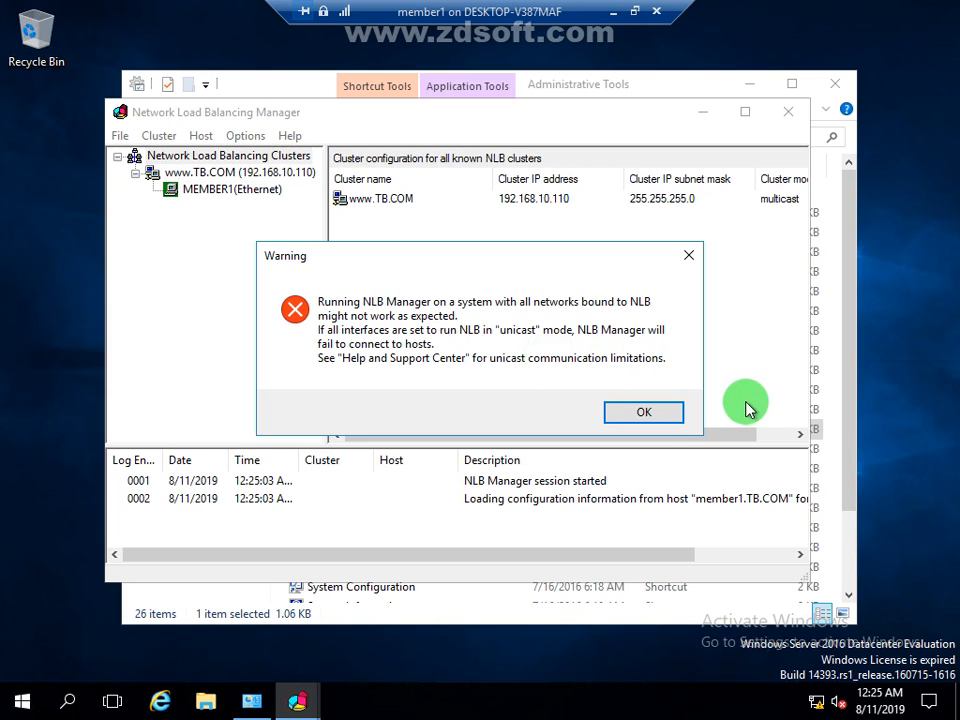
left_click(660, 414)
left_click(225, 197)
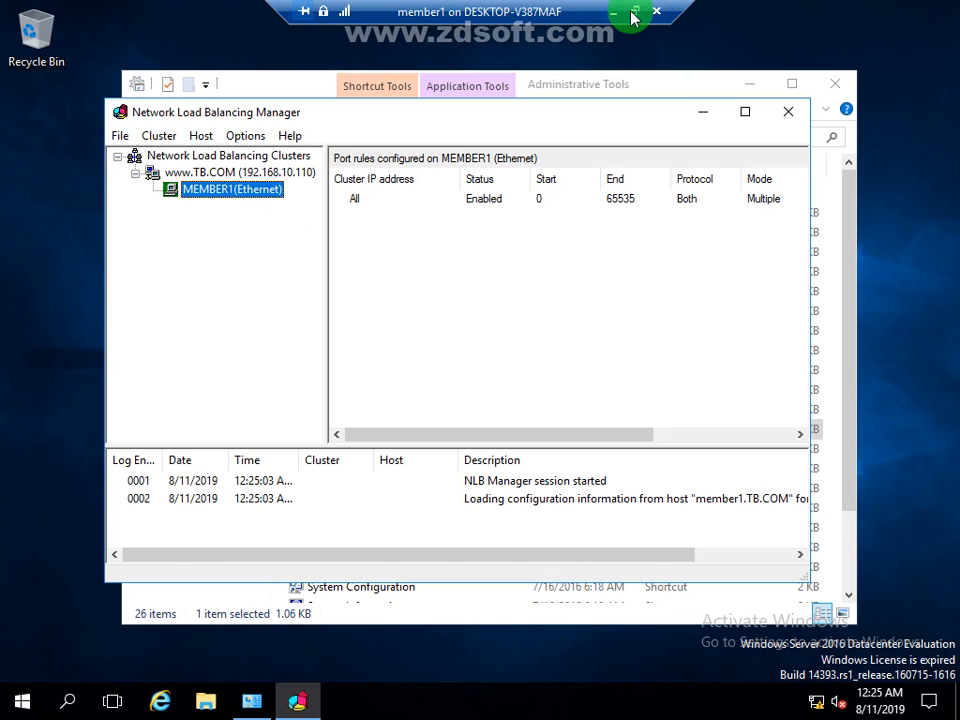
Switch to the MEMBER virtual machine and enable its Ethernet adapter in Network Connections
left_click(613, 24)
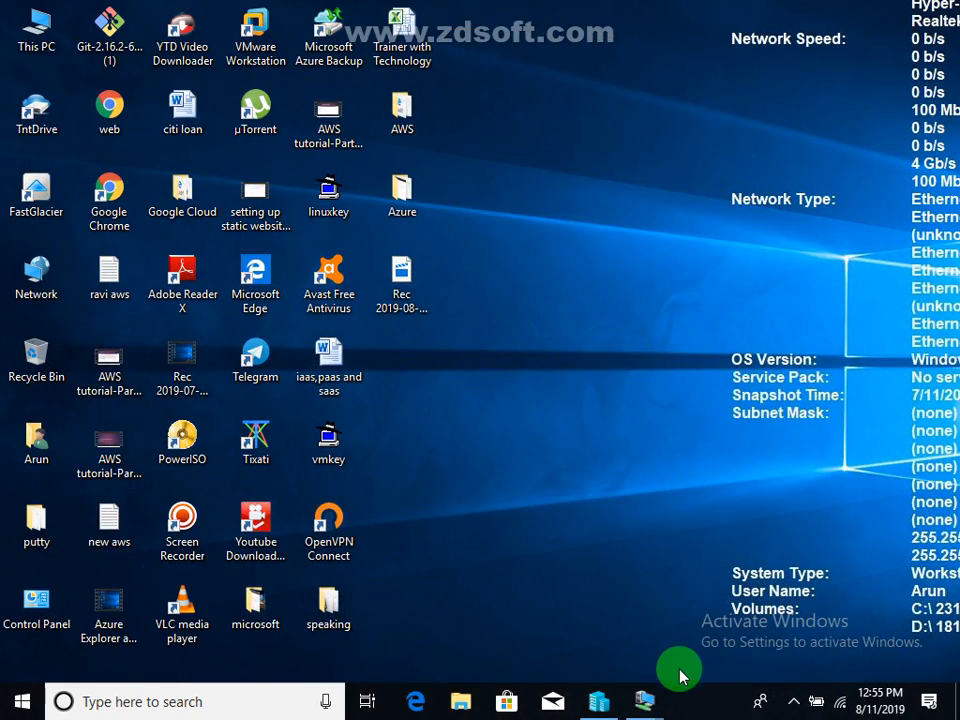
mouse_move(646, 710)
left_click(838, 594)
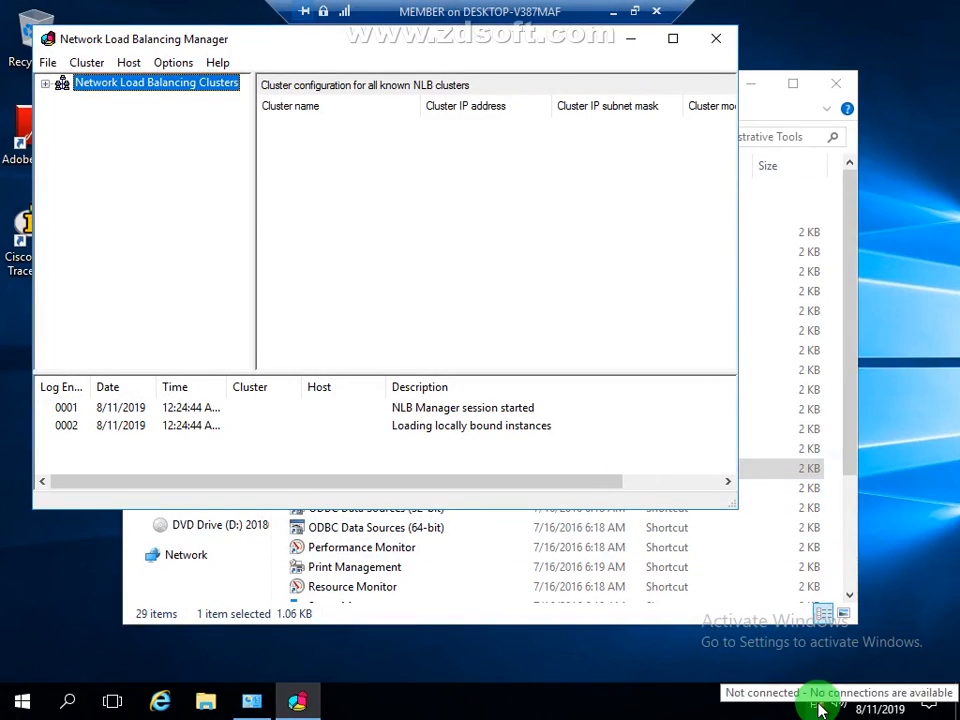
right_click(814, 704)
left_click(818, 695)
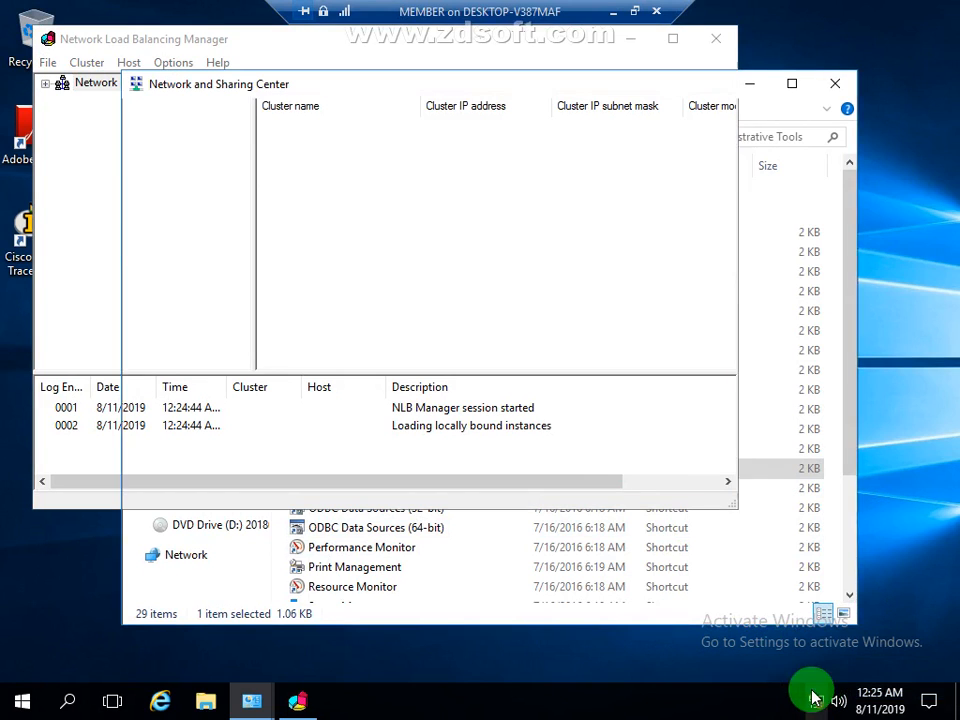
left_click(209, 188)
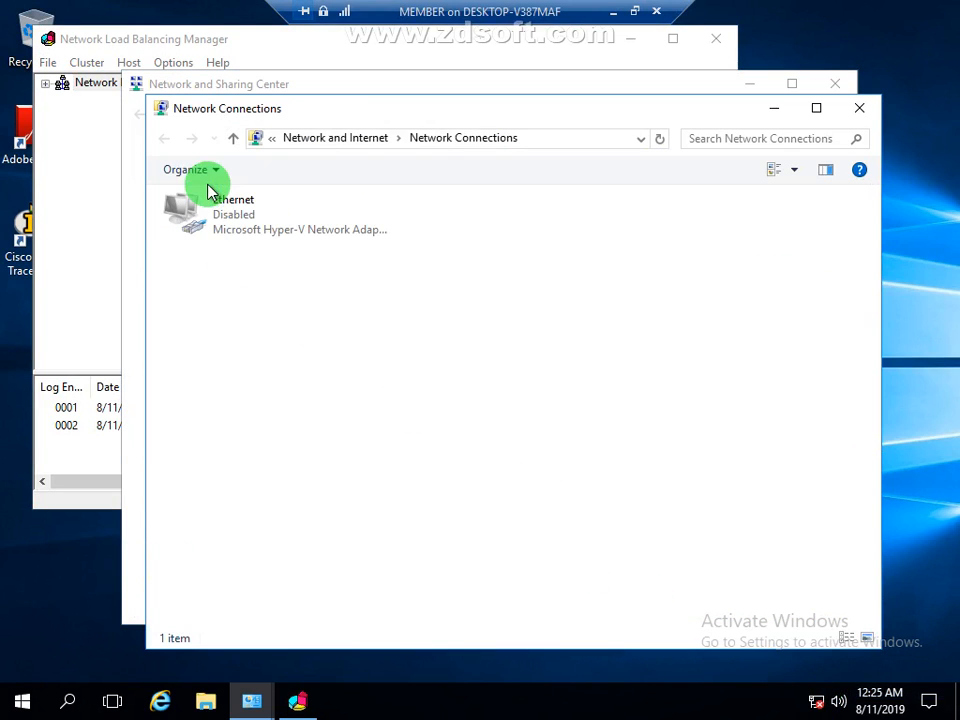
left_click(229, 222)
right_click(229, 224)
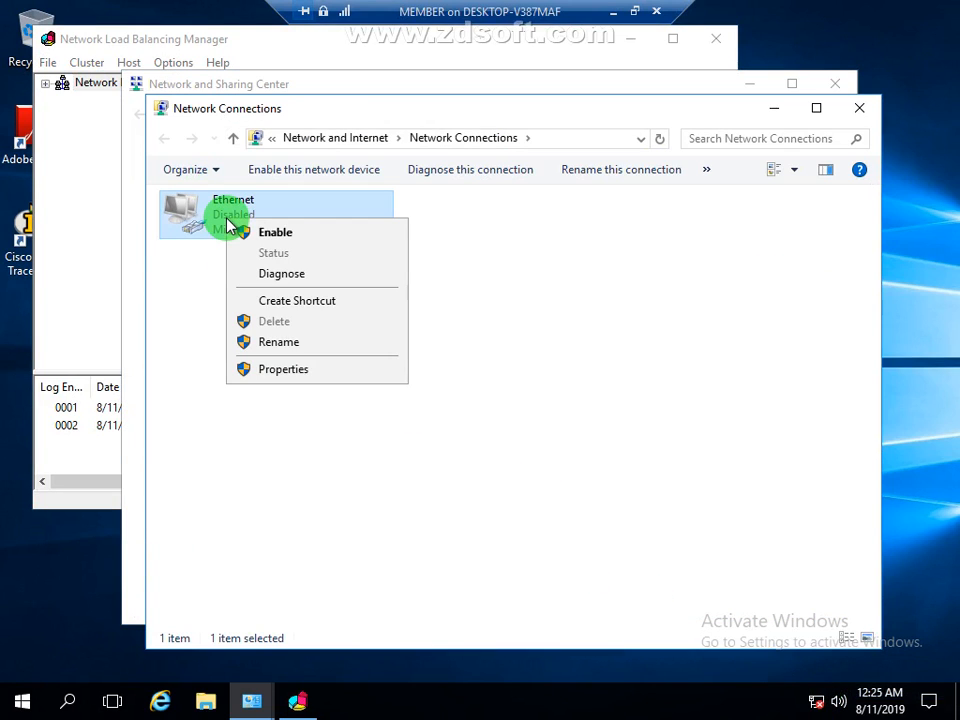
left_click(253, 237)
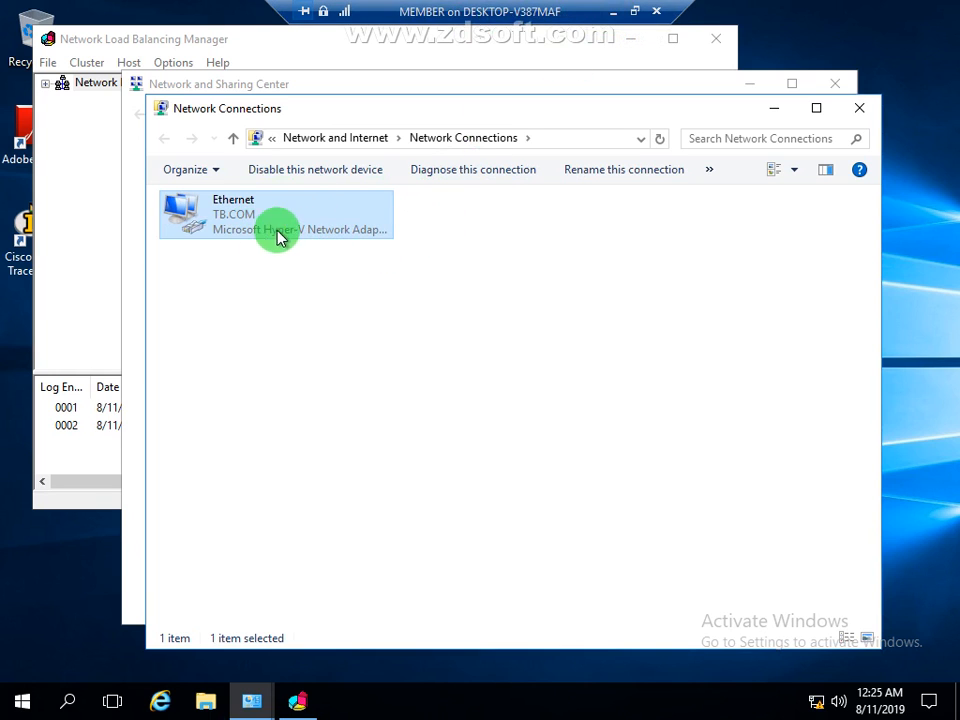
left_click(612, 14)
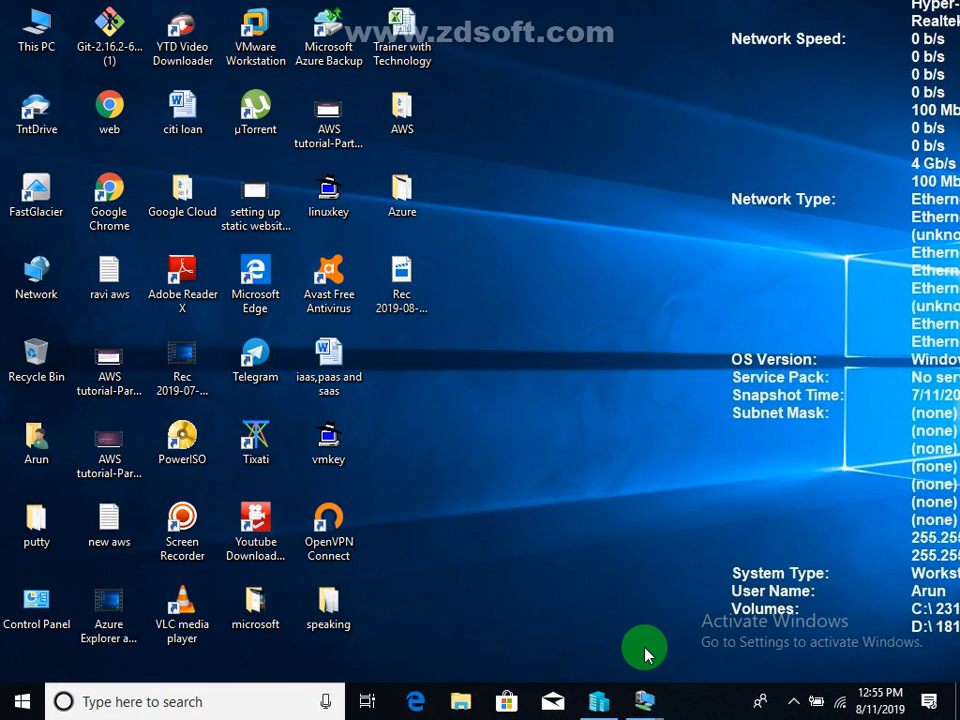
mouse_move(641, 700)
left_click(625, 622)
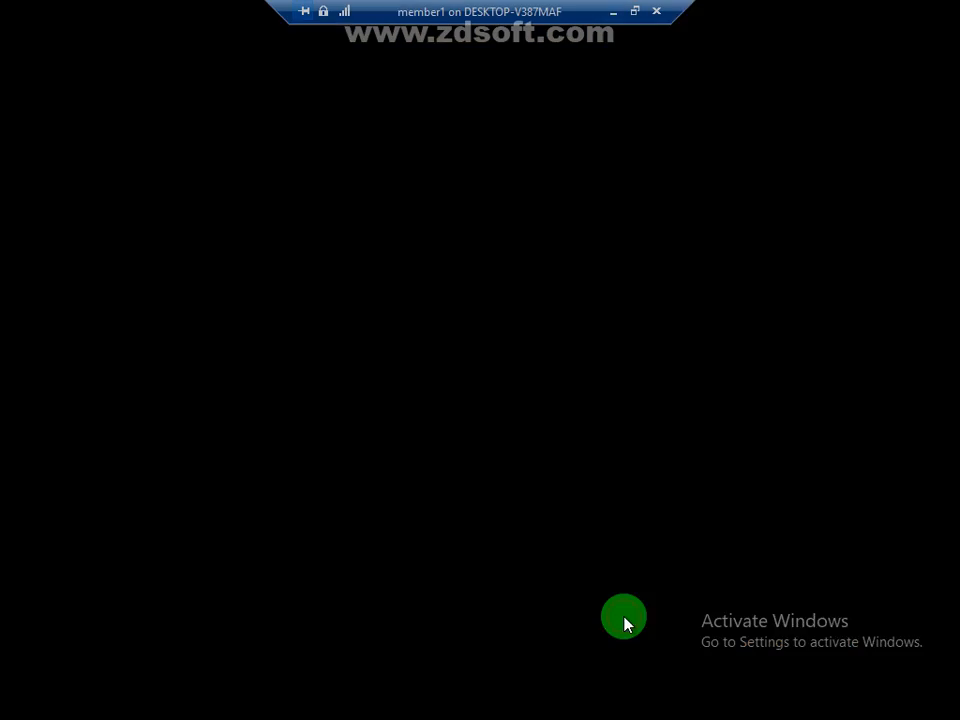
left_click(173, 176)
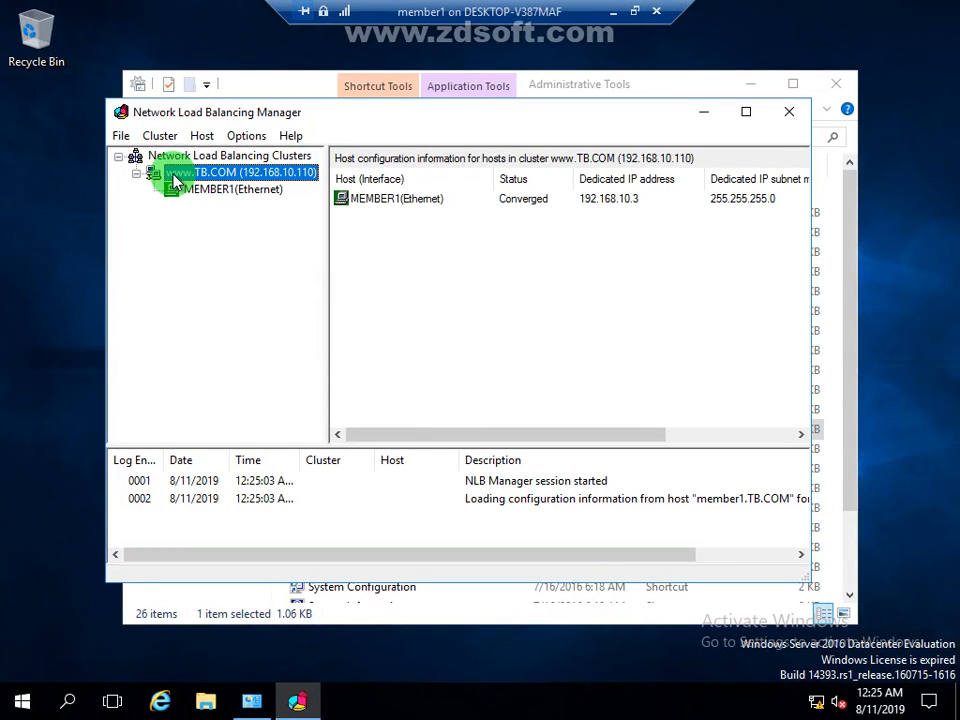
right_click(173, 176)
left_click(236, 264)
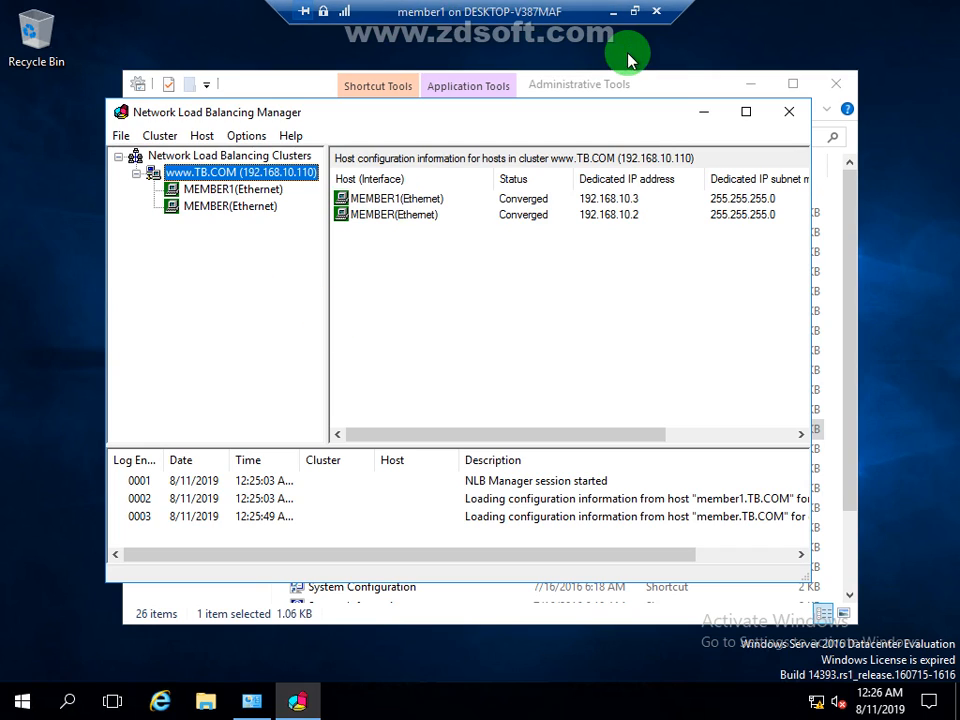
left_click(613, 15)
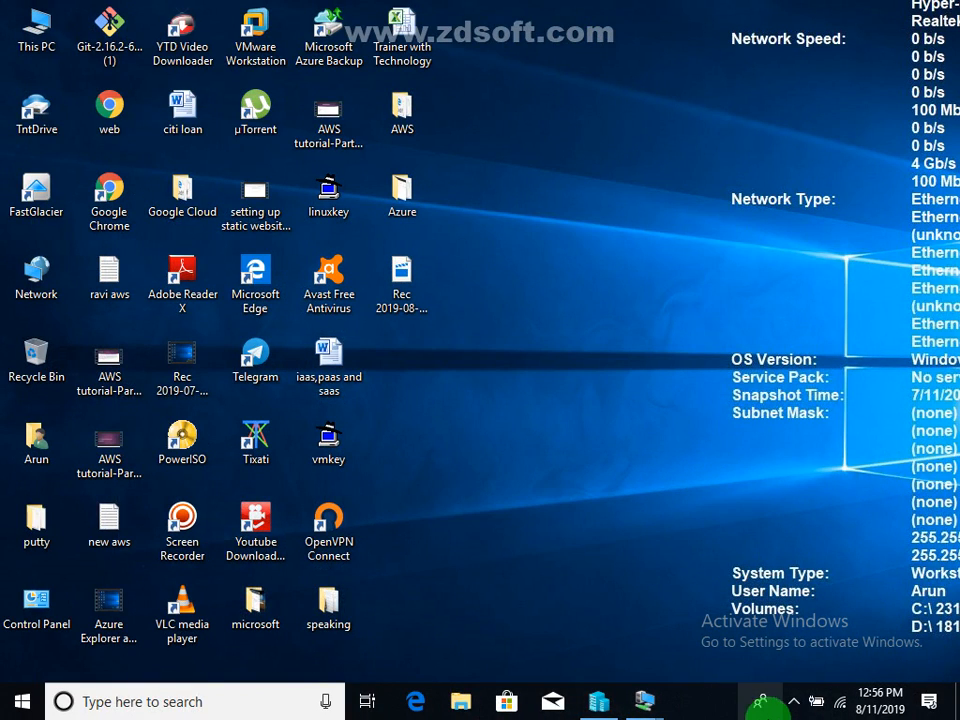
left_click(791, 703)
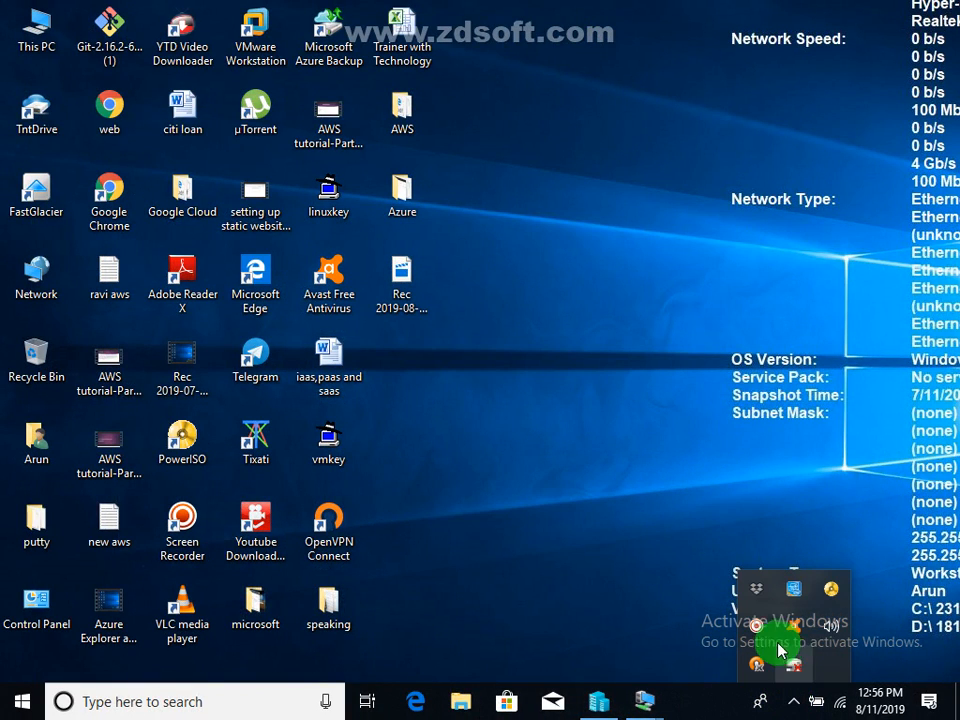
right_click(757, 628)
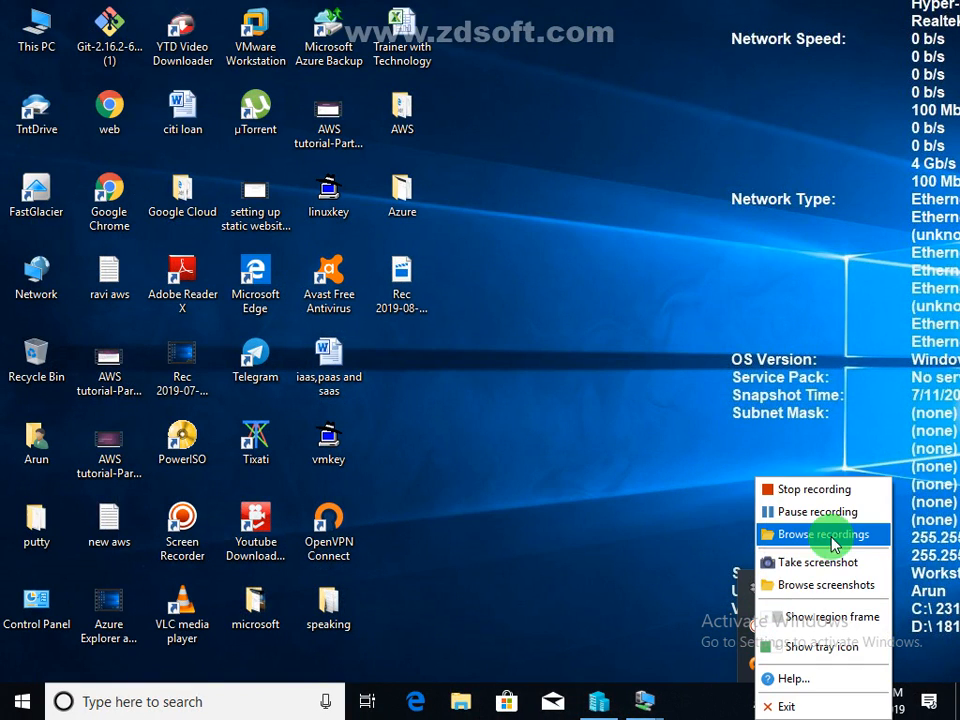